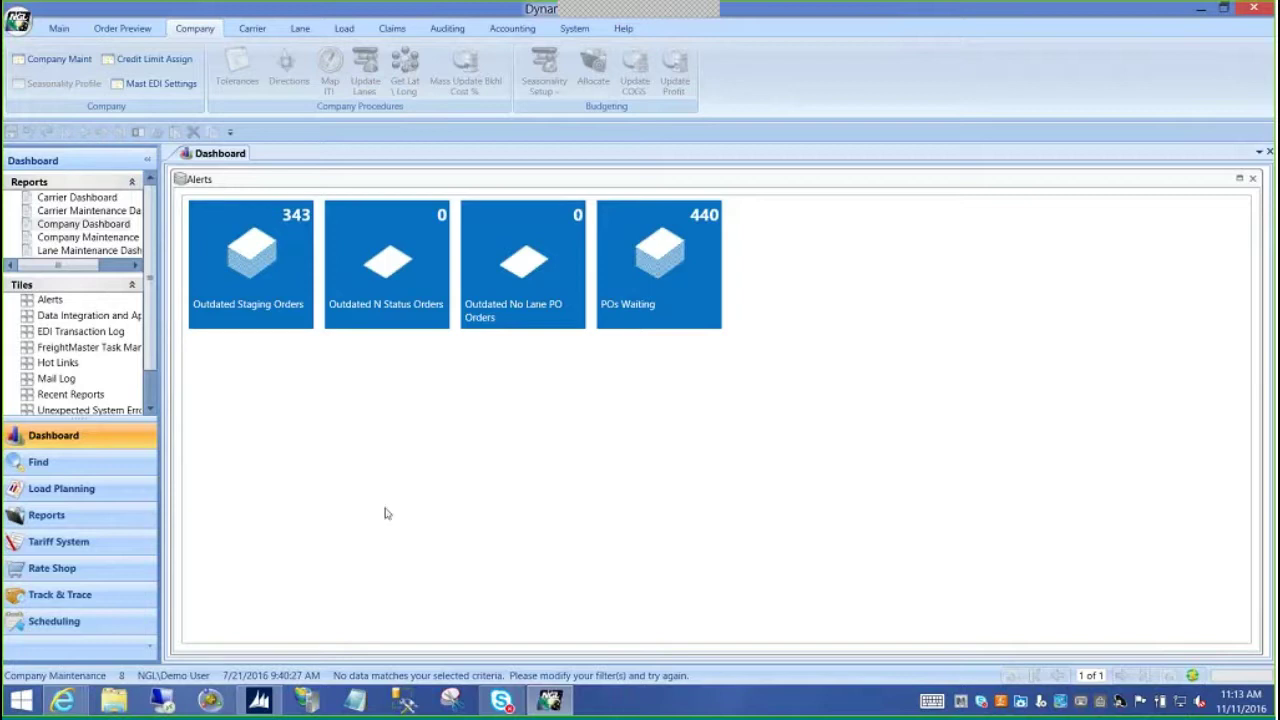
# Load company 8, Blue Warehouse, in Company Maintenance and look over its addresses and contact
pyautogui.click(116, 467)
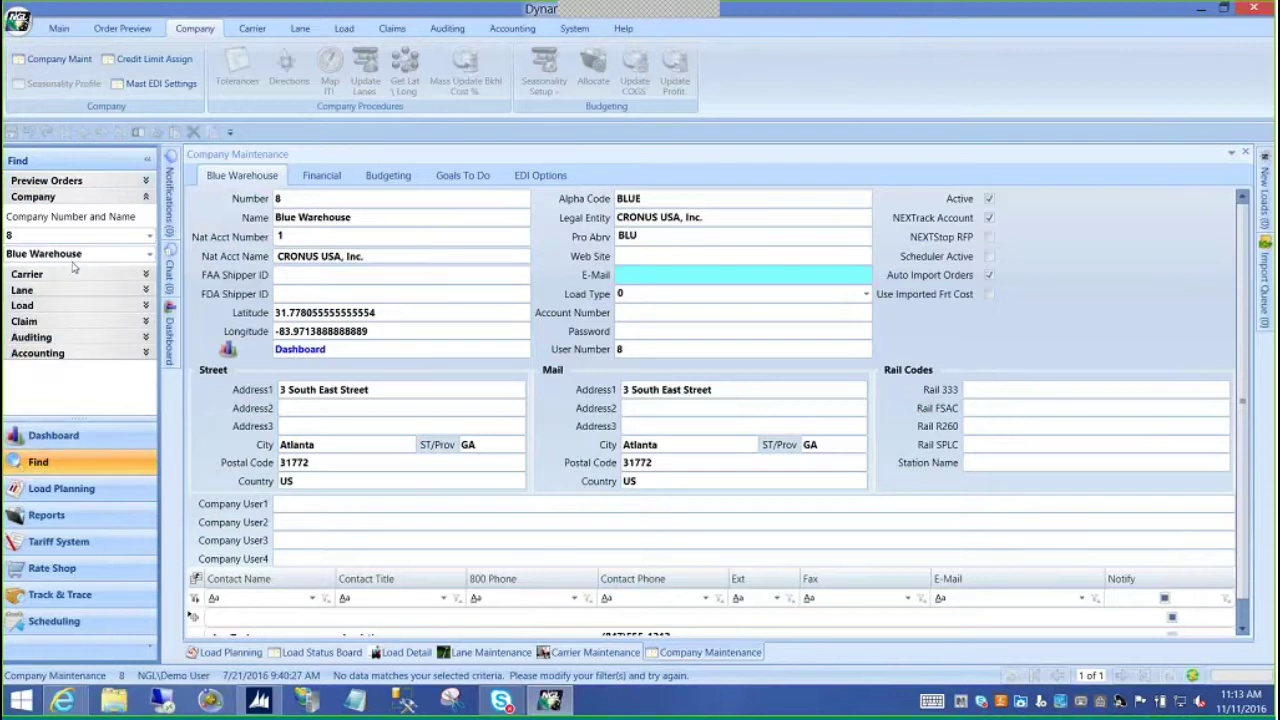
pyautogui.click(150, 235)
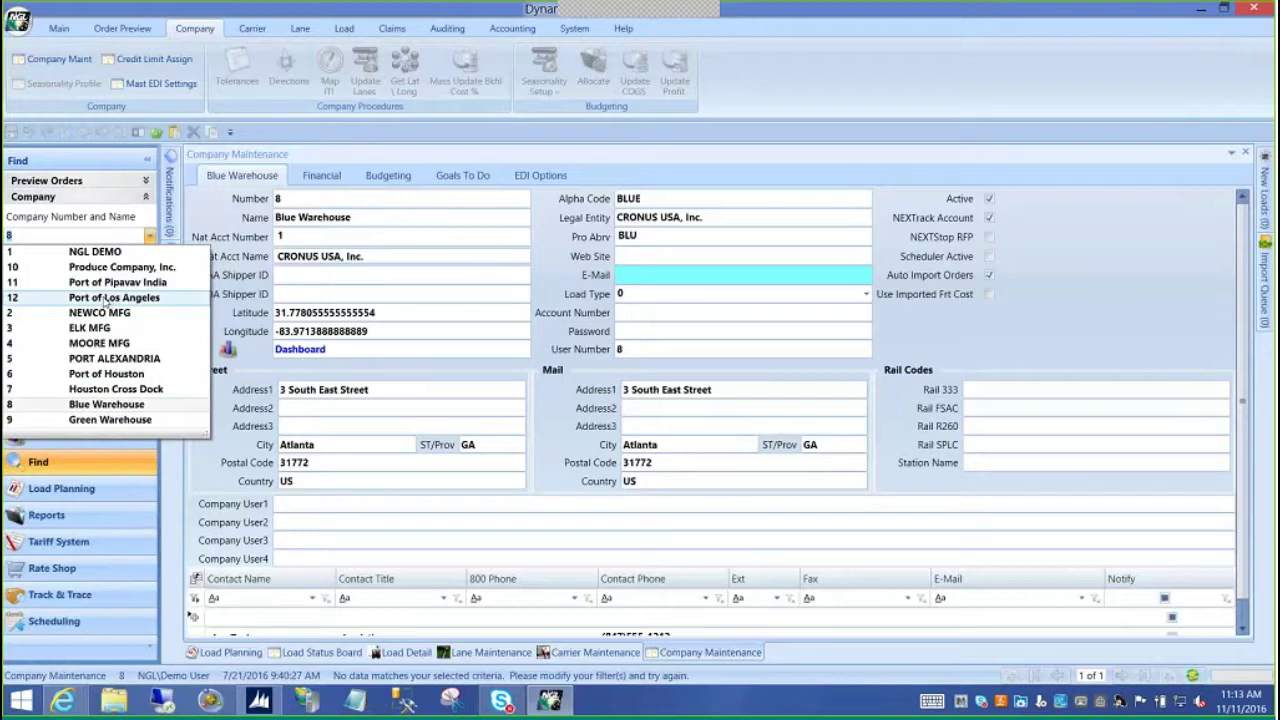
pyautogui.click(197, 216)
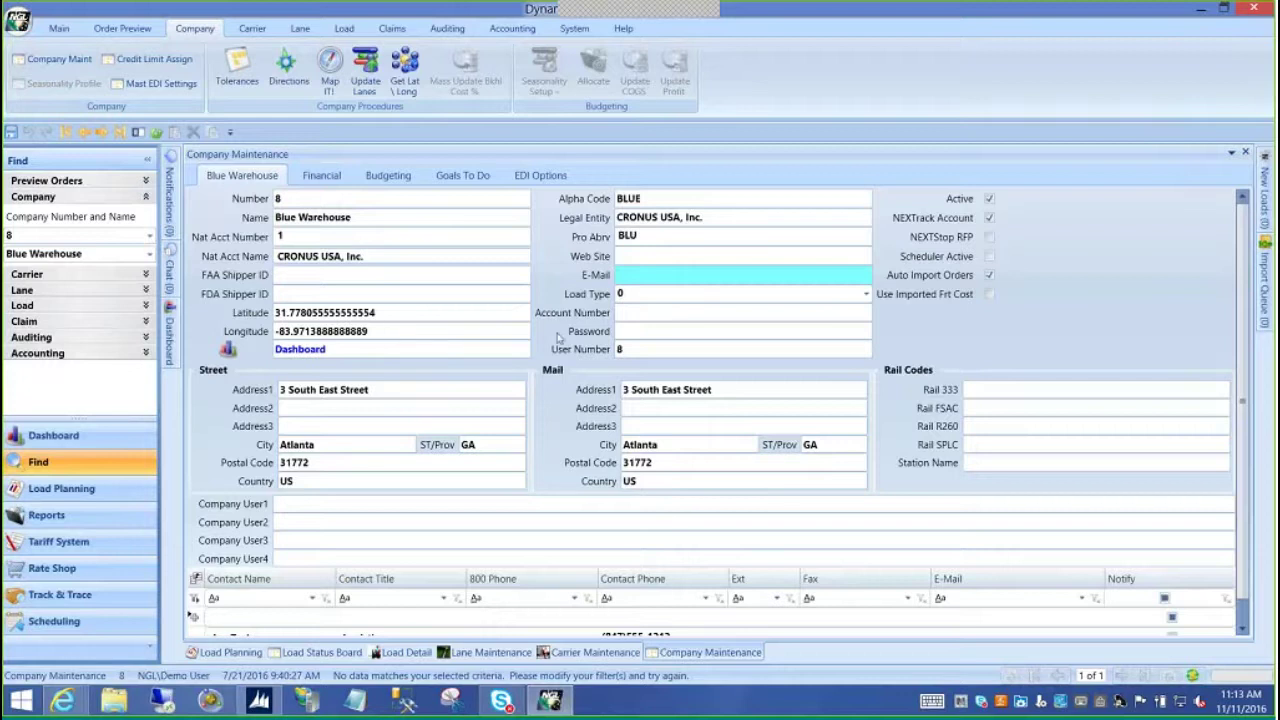
pyautogui.scroll(-1, 558, 338)
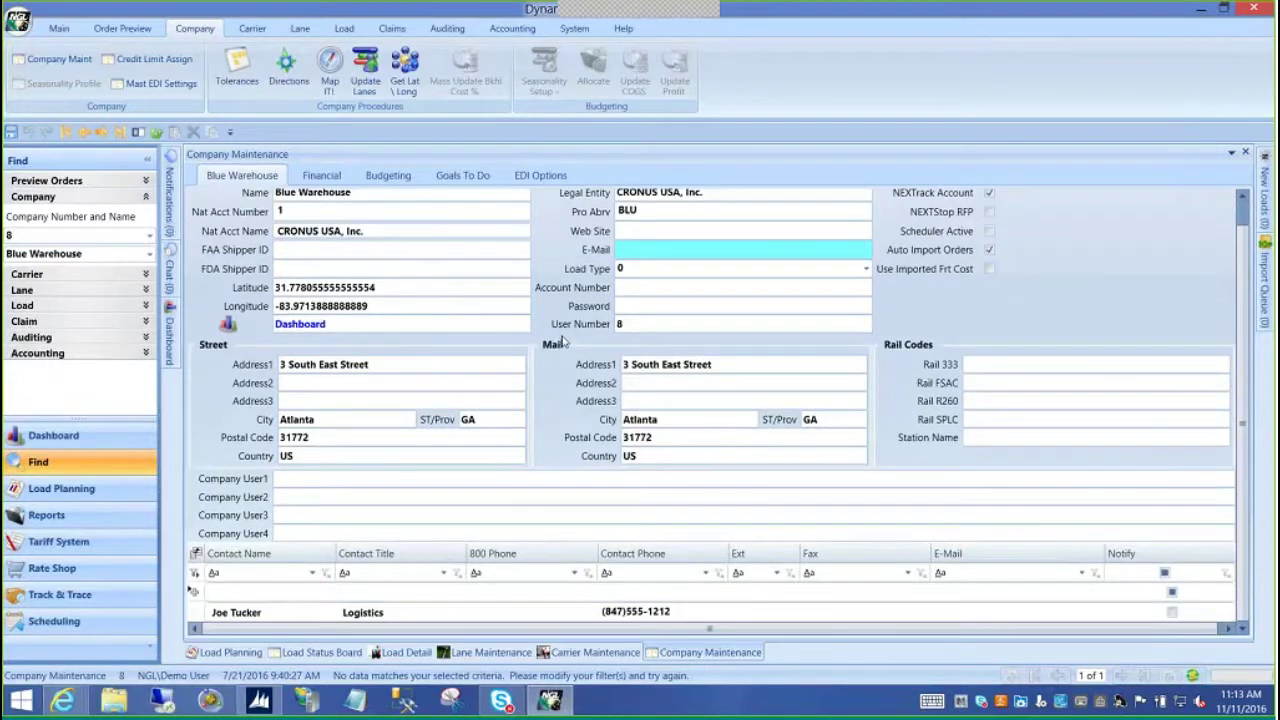
pyautogui.scroll(1, 563, 338)
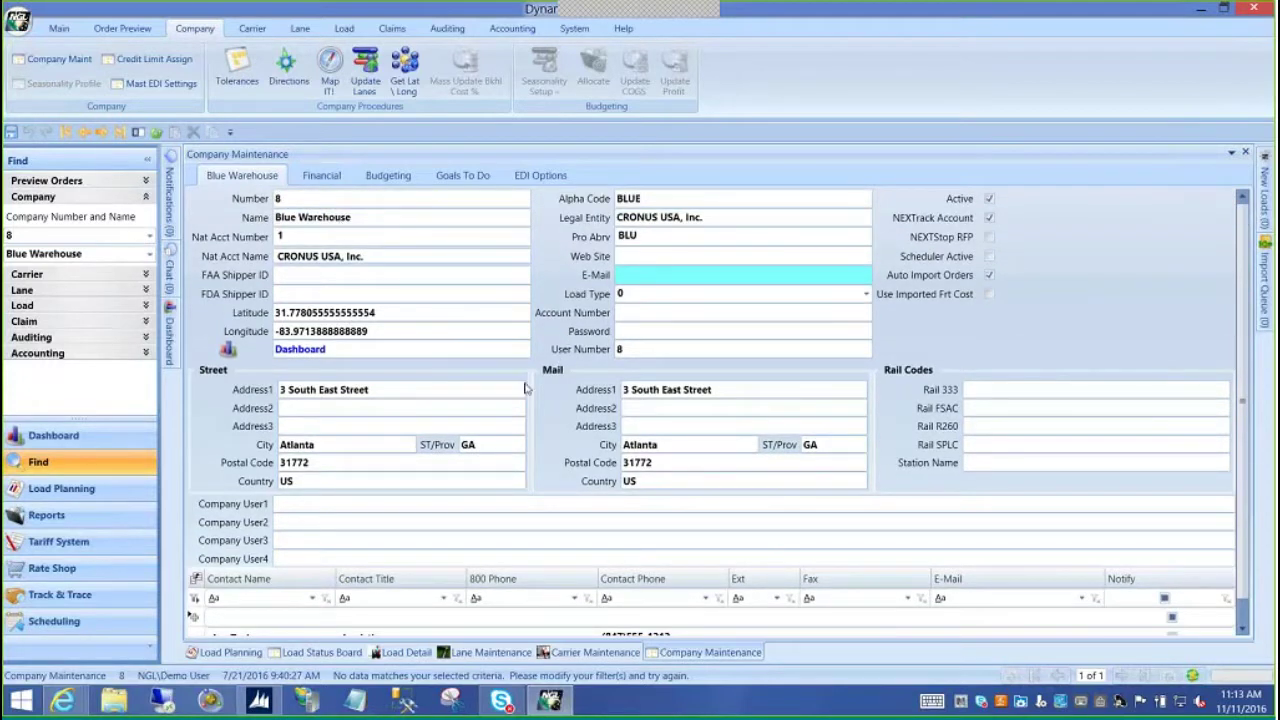
pyautogui.scroll(-1, 598, 572)
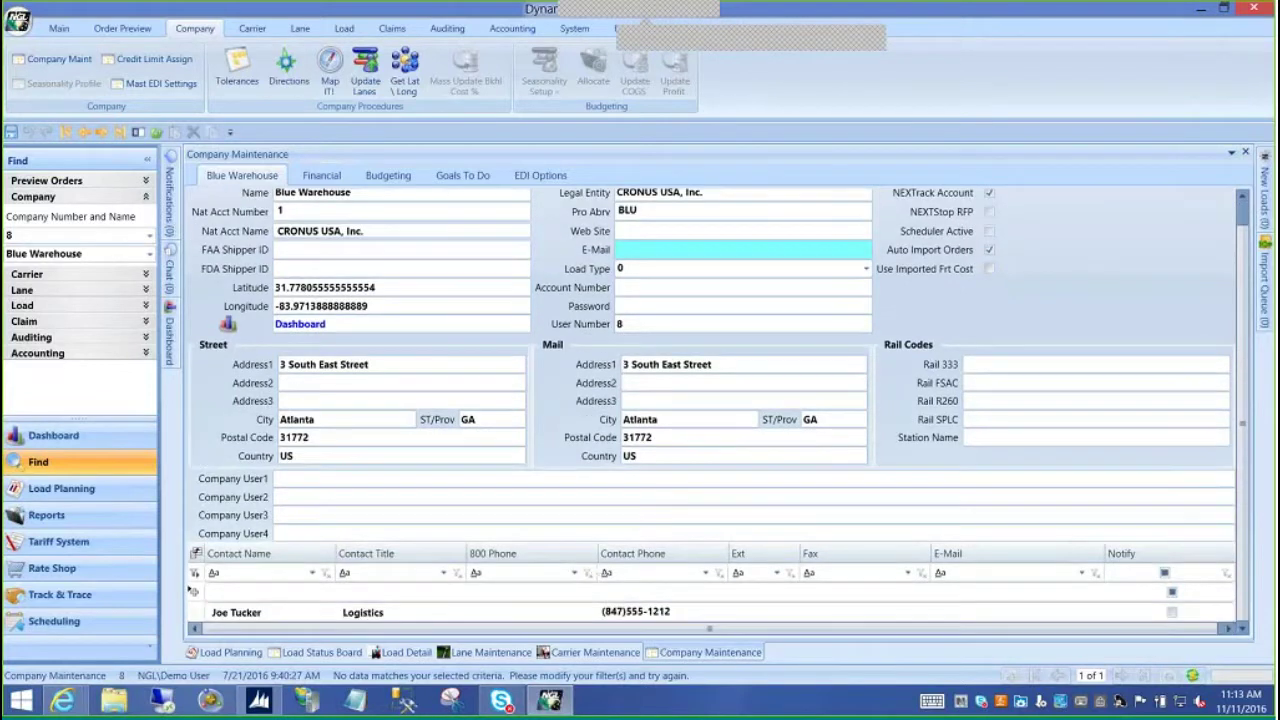
pyautogui.scroll(1, 554, 318)
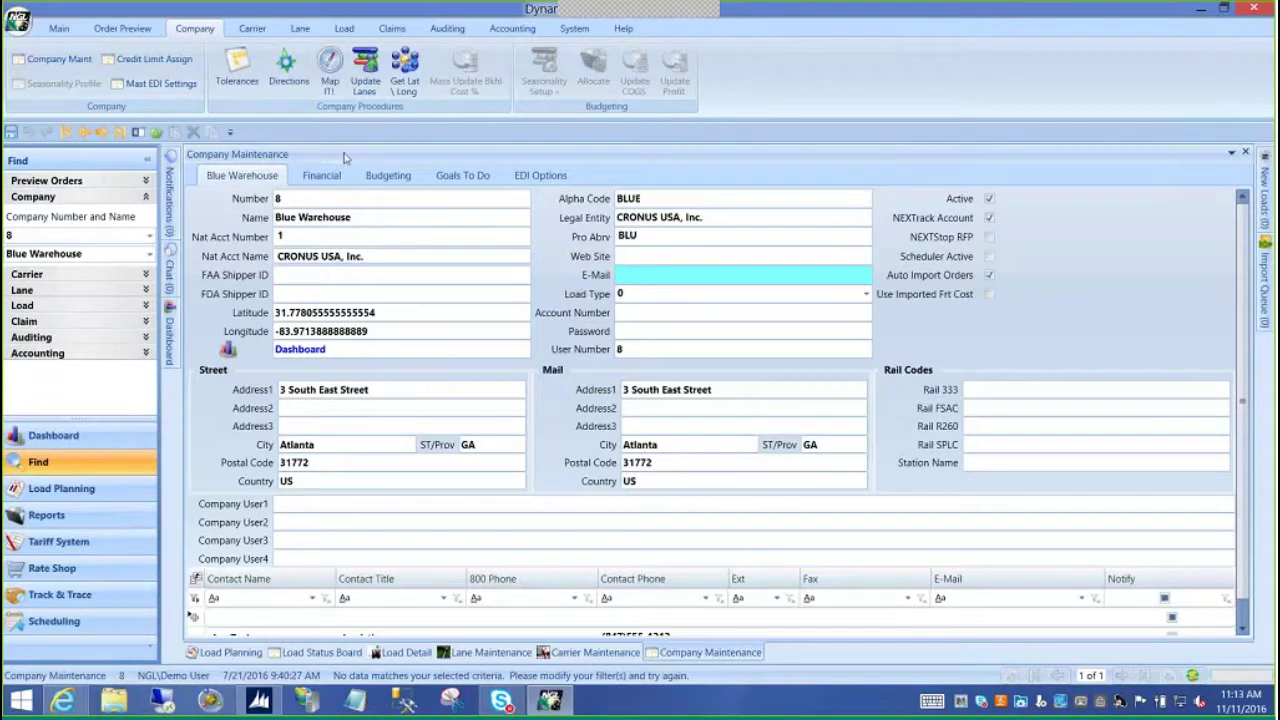
# Open Blue Warehouse's Payables Tolerance screen from the Company ribbon
pyautogui.click(237, 70)
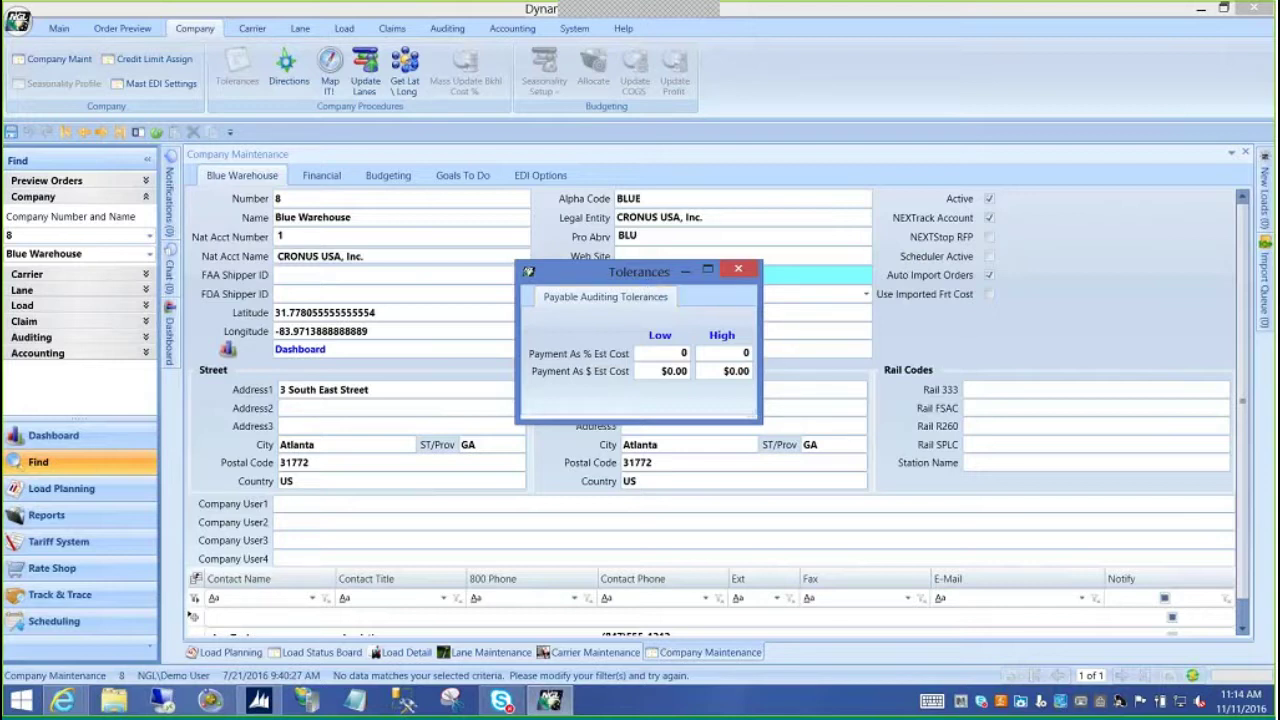
# Close Tolerances and view Old Dominion's Qualification page with its $100,000.00 and $10,000,000.00 exposure limits
pyautogui.click(746, 276)
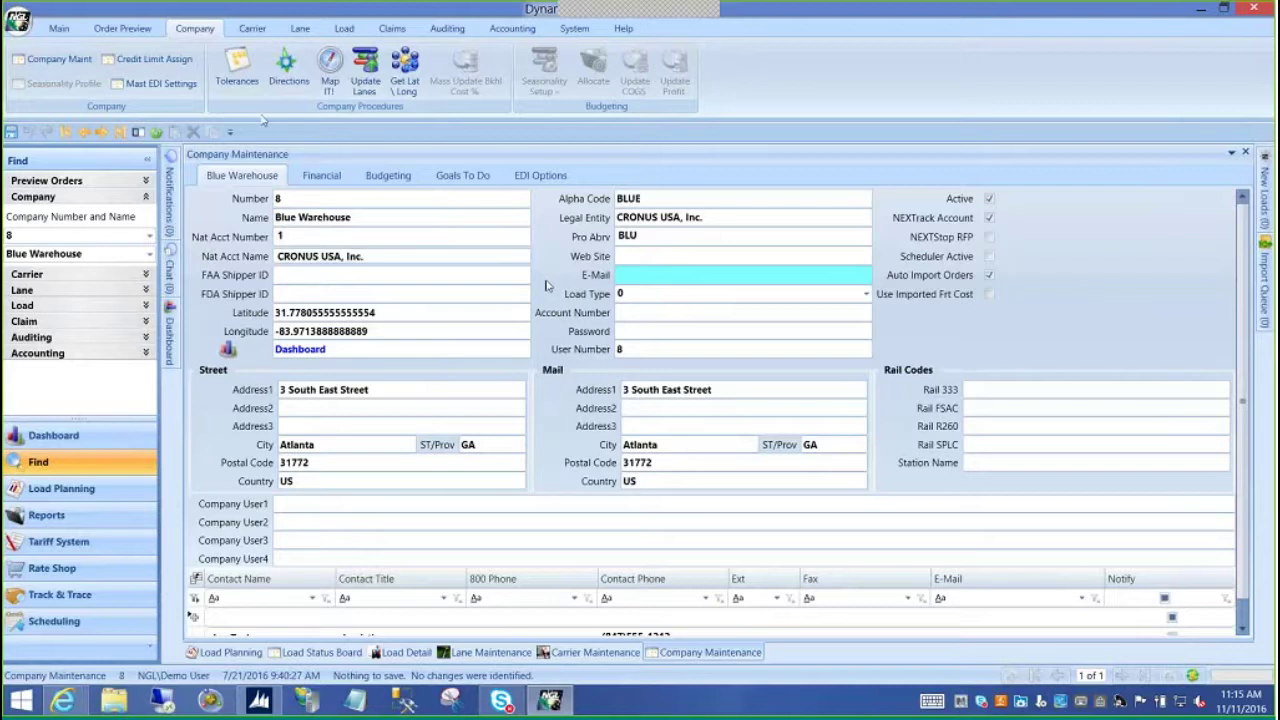
pyautogui.click(251, 29)
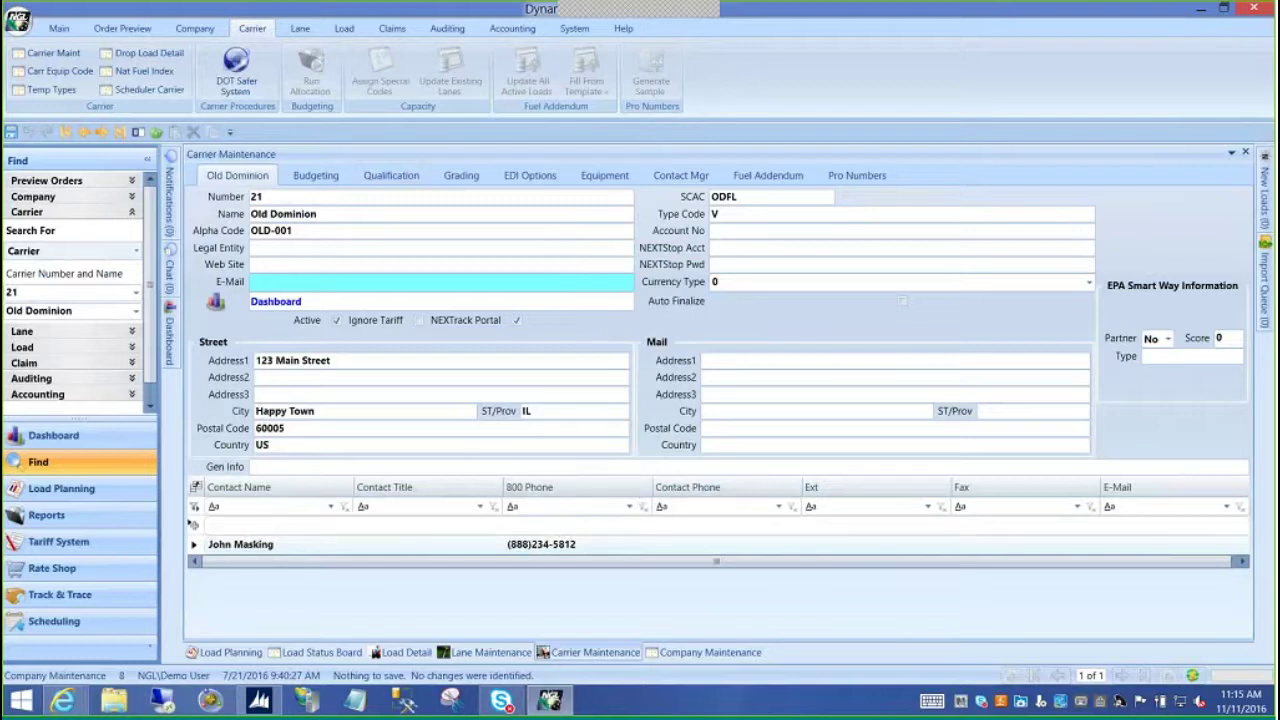
pyautogui.click(392, 177)
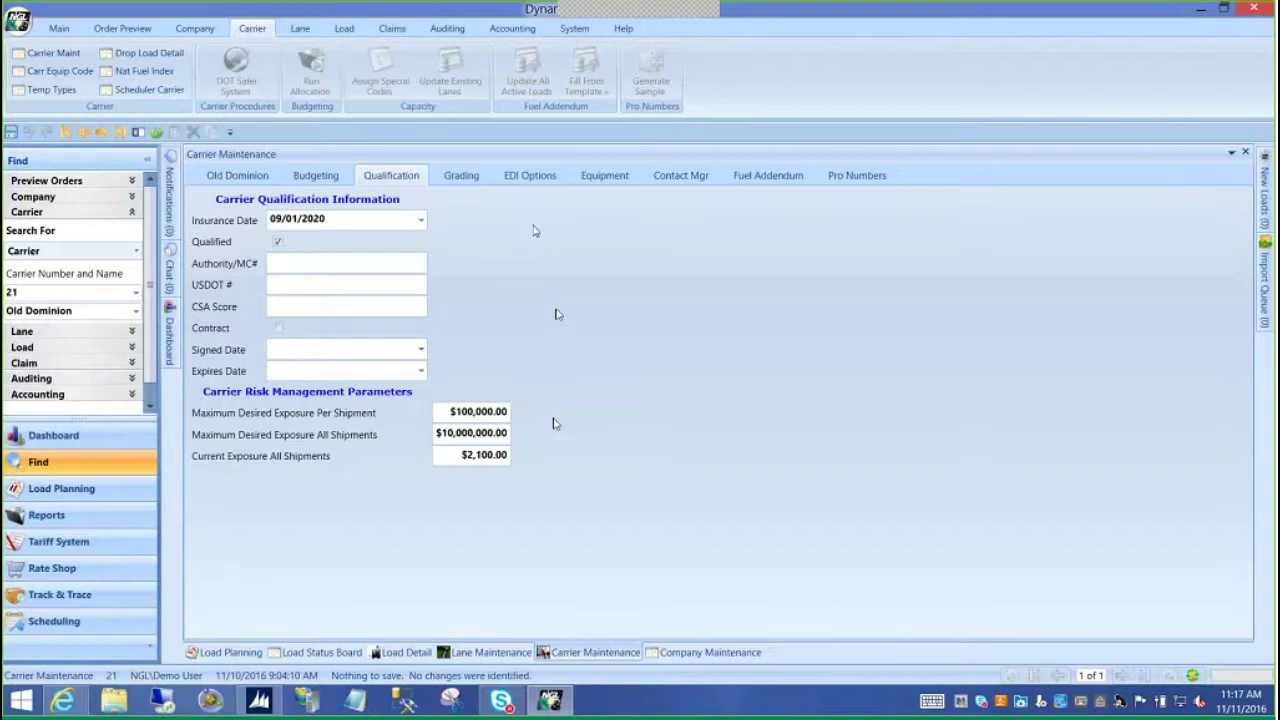
# Show the EDI Options page for carrier Old Dominion
pyautogui.click(516, 177)
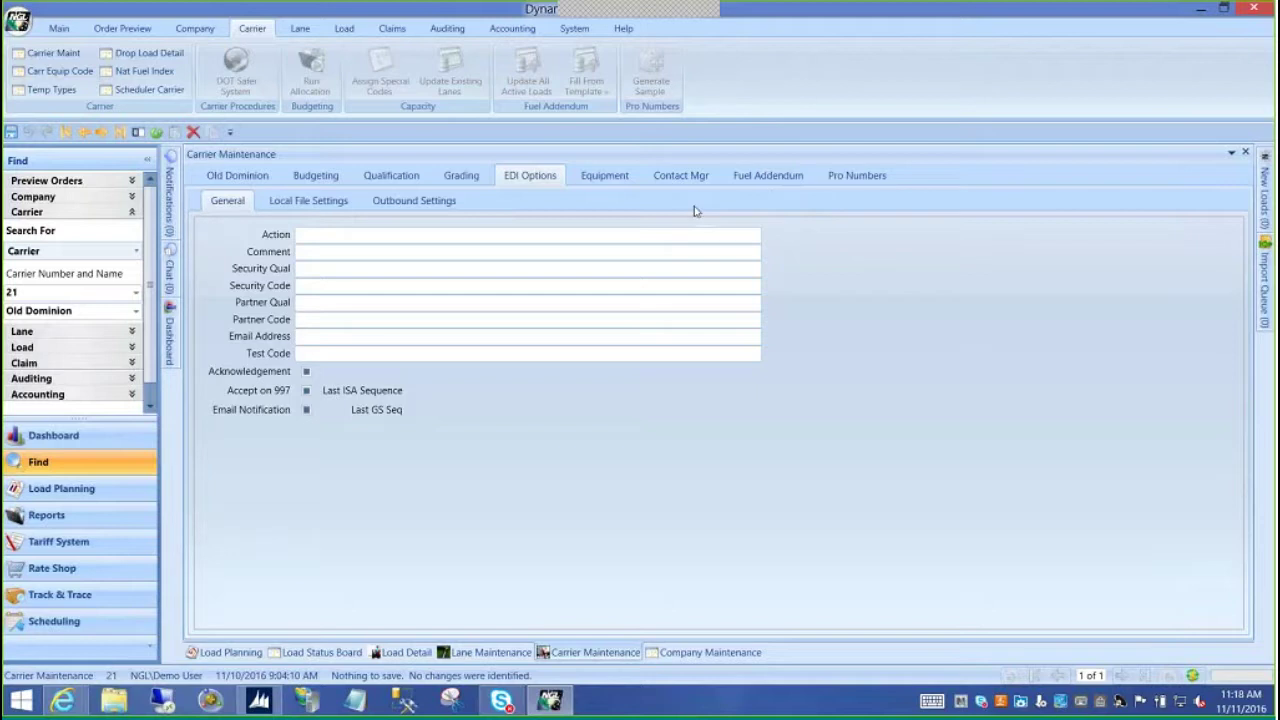
# Show Old Dominion's percentage-based Fuel Addendum table dated 08/07/2014
pyautogui.click(776, 181)
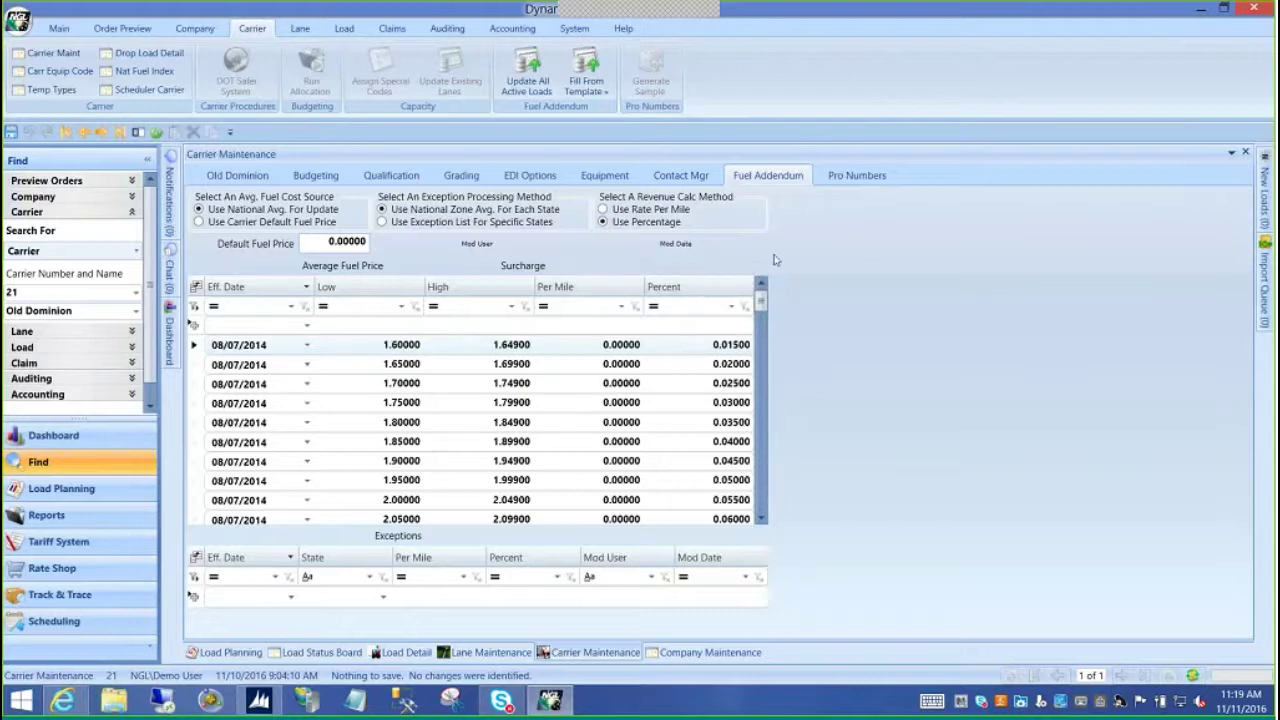
# Review Old Dominion's Pro Numbers fields and their help, then go back to the main carrier page
pyautogui.click(857, 178)
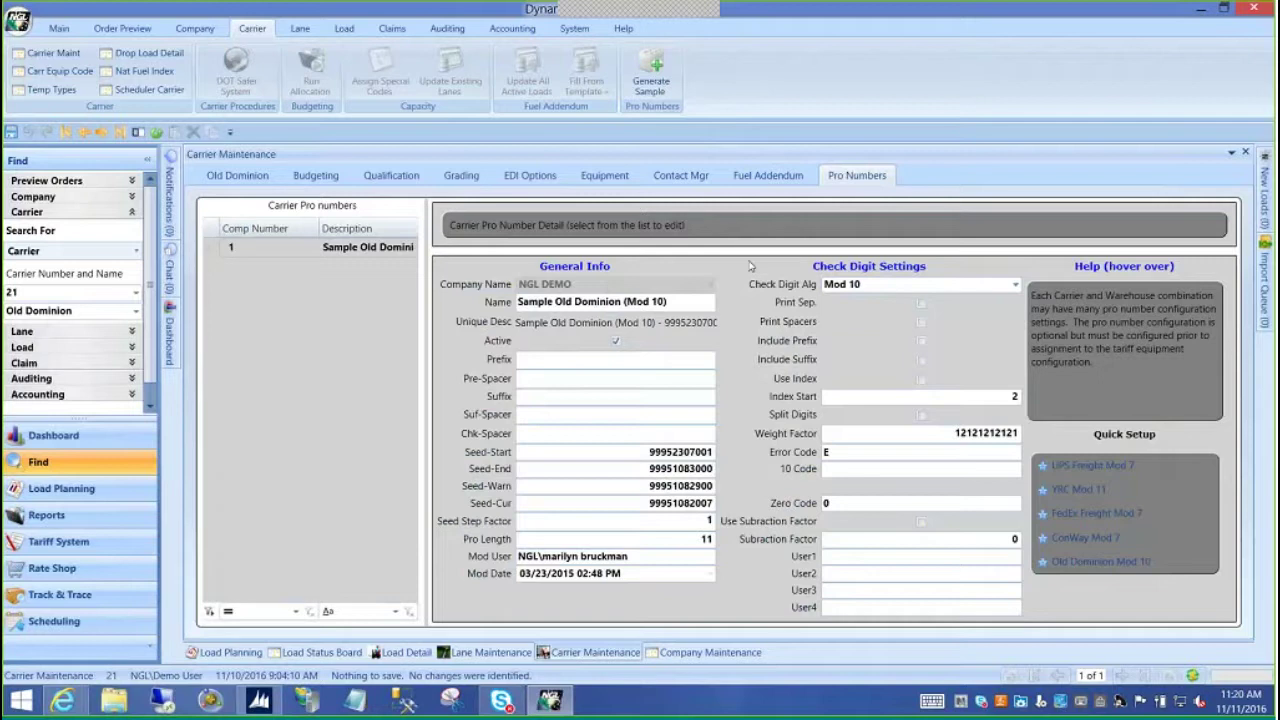
pyautogui.moveTo(893, 288)
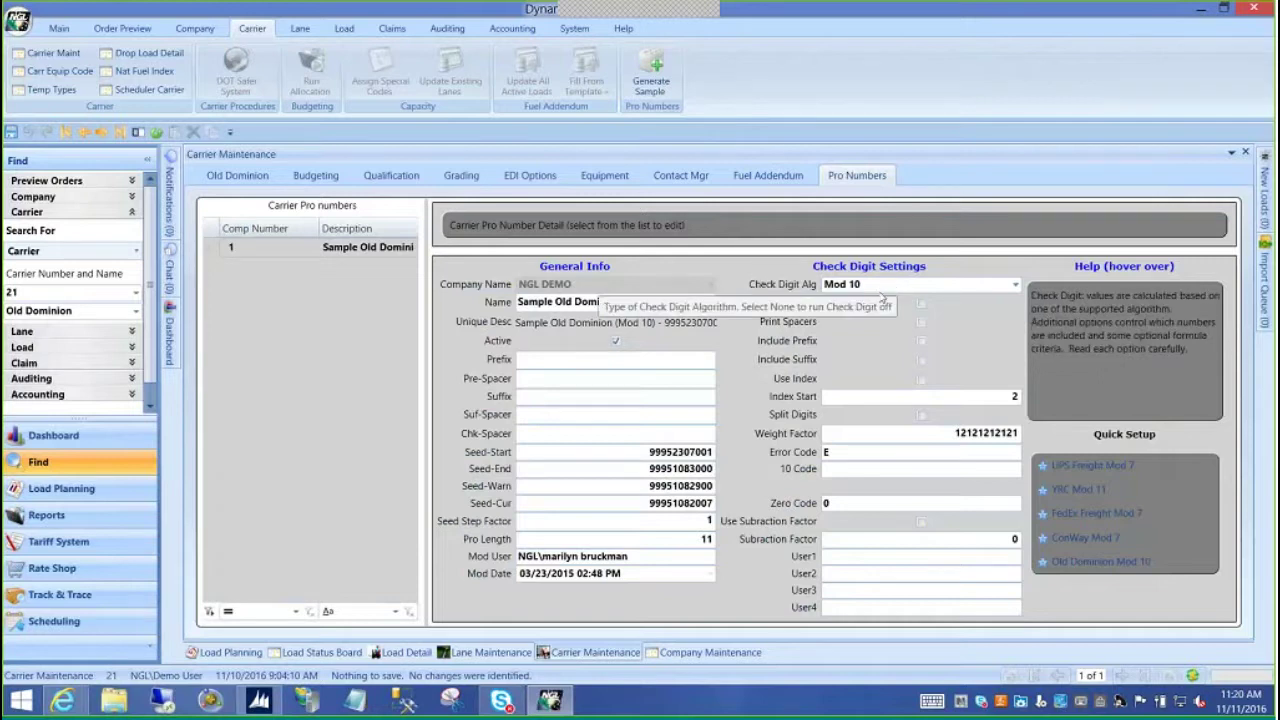
pyautogui.moveTo(740, 320)
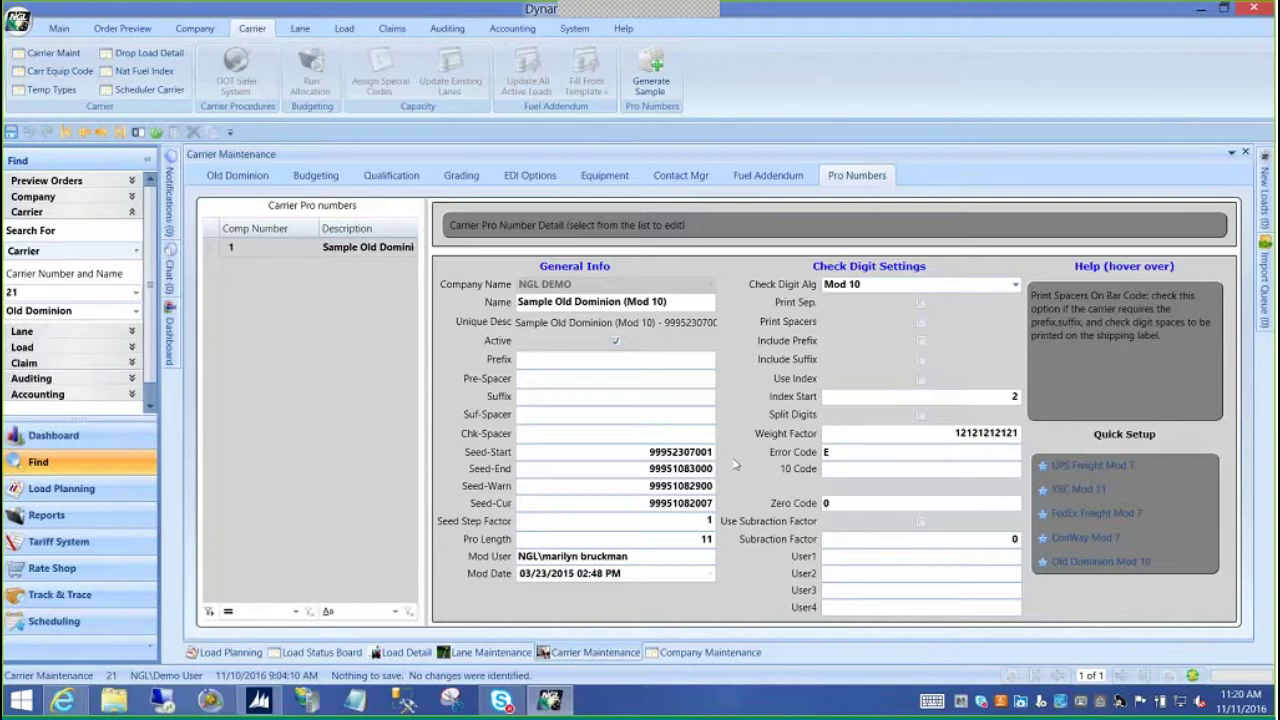
pyautogui.moveTo(717, 486)
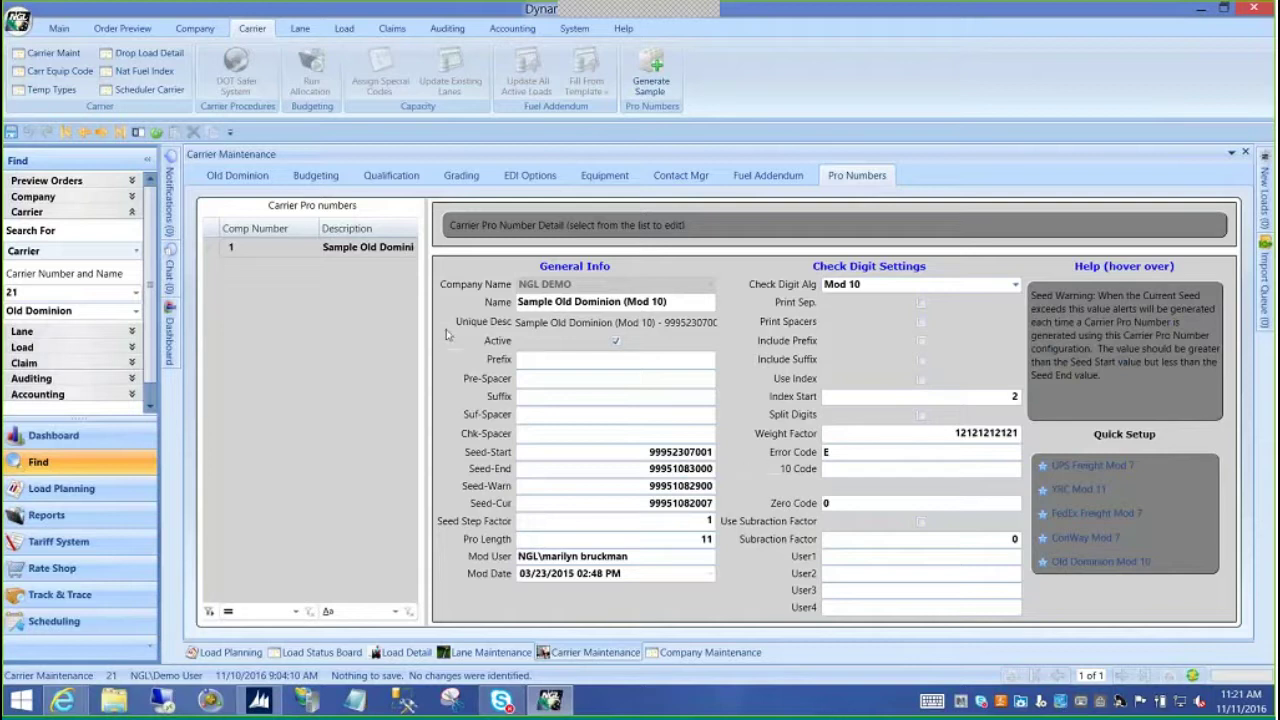
pyautogui.click(259, 176)
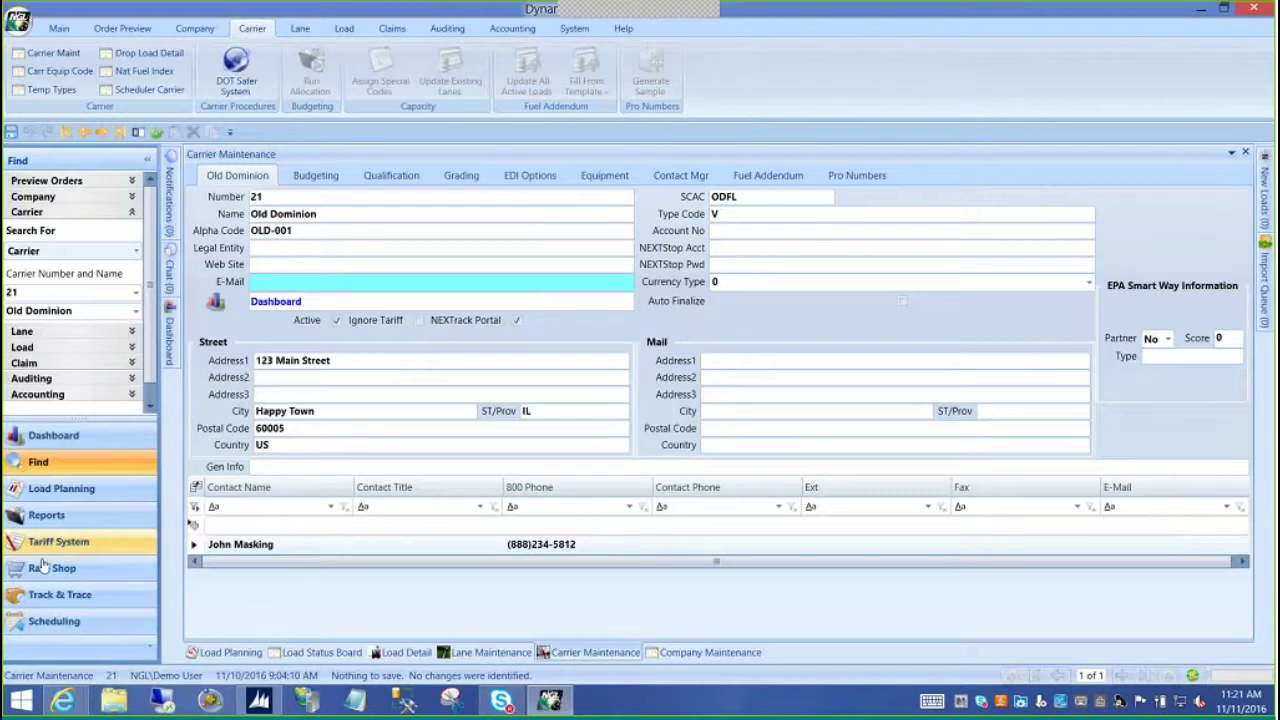
# Bring up the Tariff System window and filter the NGL DEMO contract list to carrier YRC
pyautogui.moveTo(62, 700)
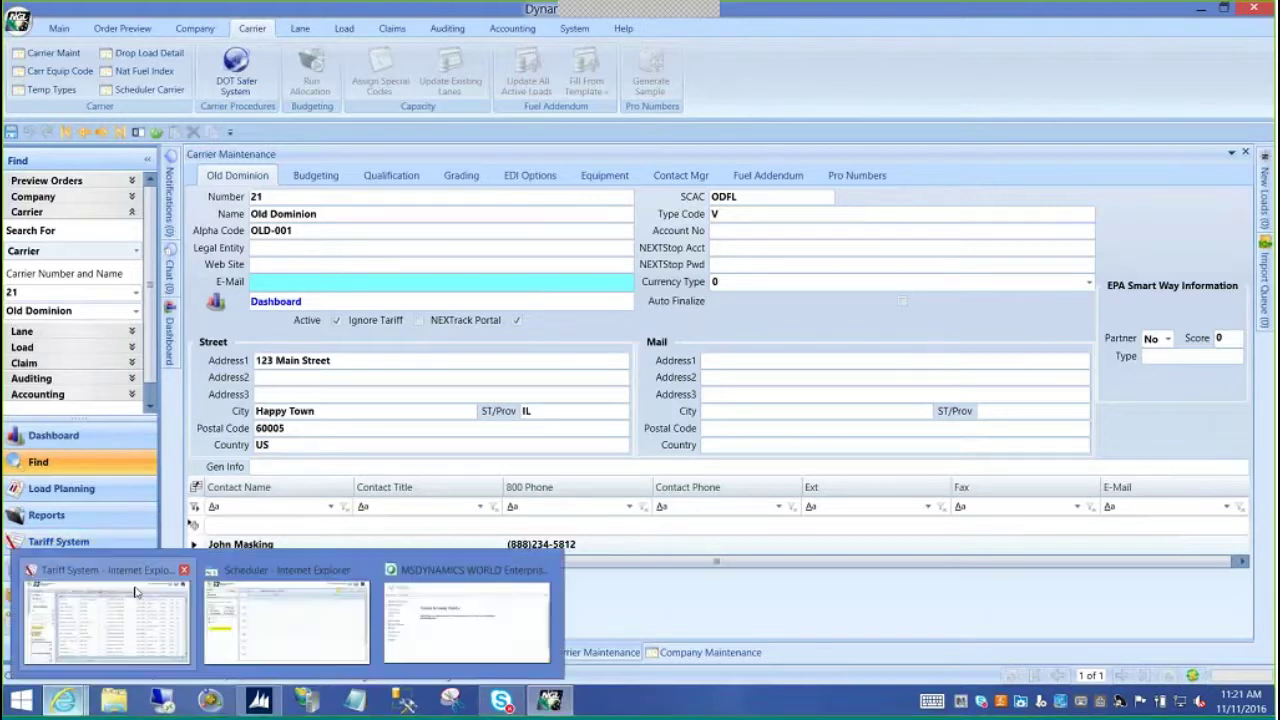
pyautogui.click(138, 588)
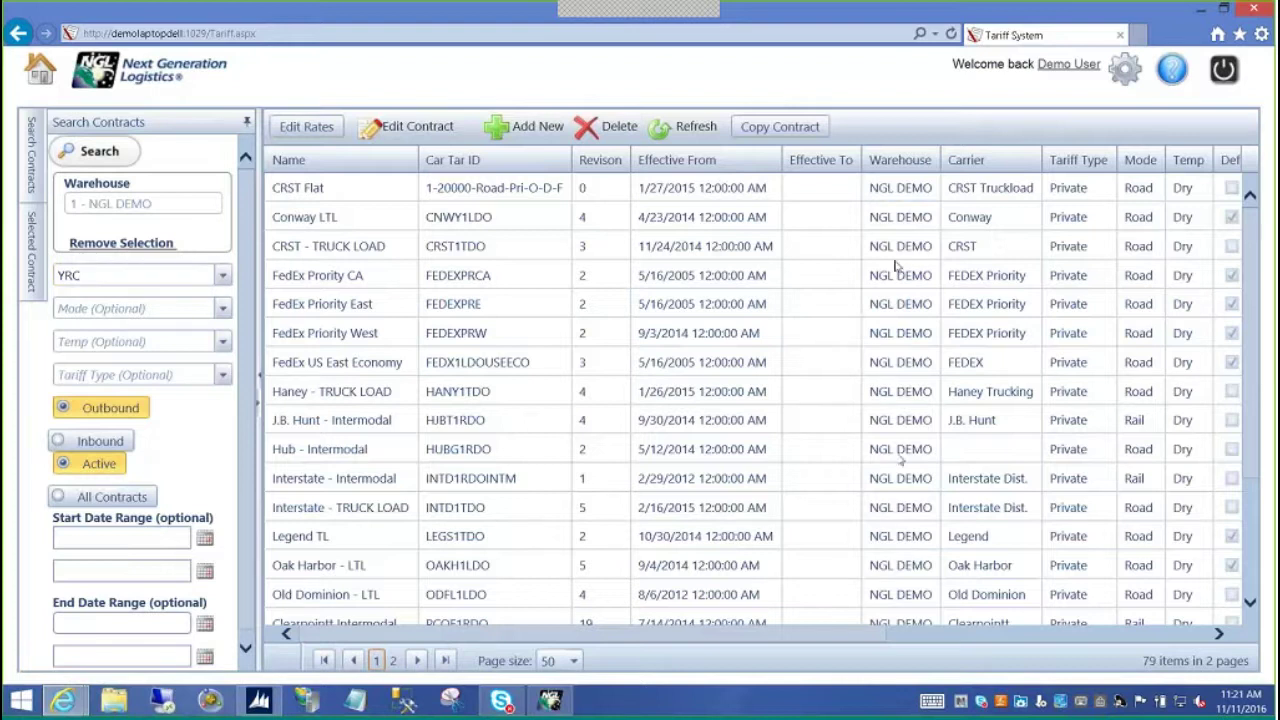
pyautogui.click(224, 275)
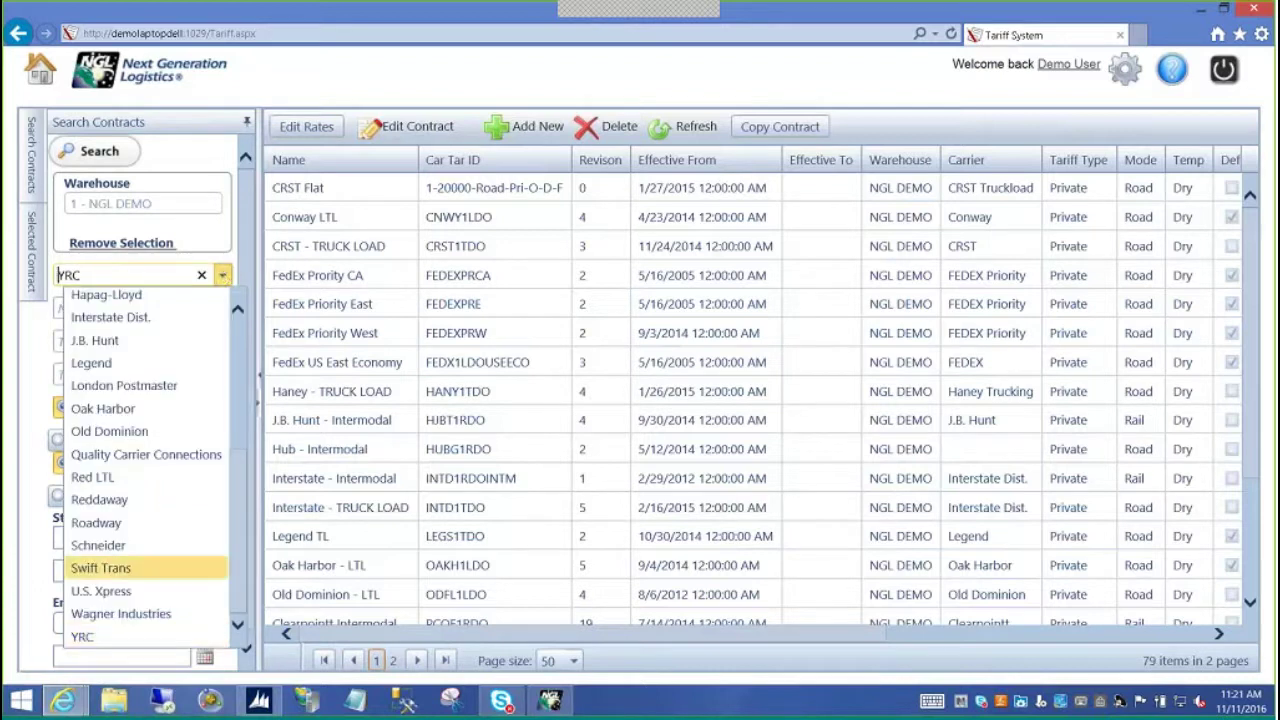
pyautogui.click(138, 637)
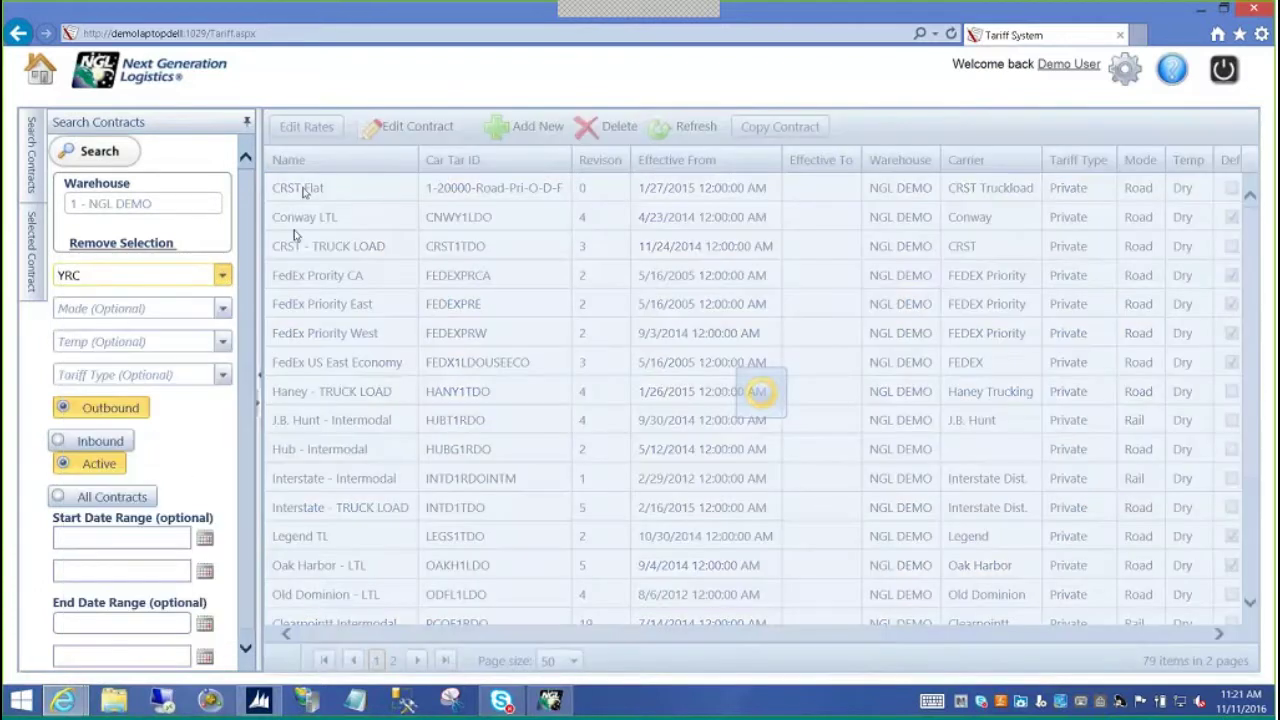
# Open the YRC US-LTL contract and list its Discount exceptions: US Default 82.50%, Florida, Illinois
pyautogui.click(305, 185)
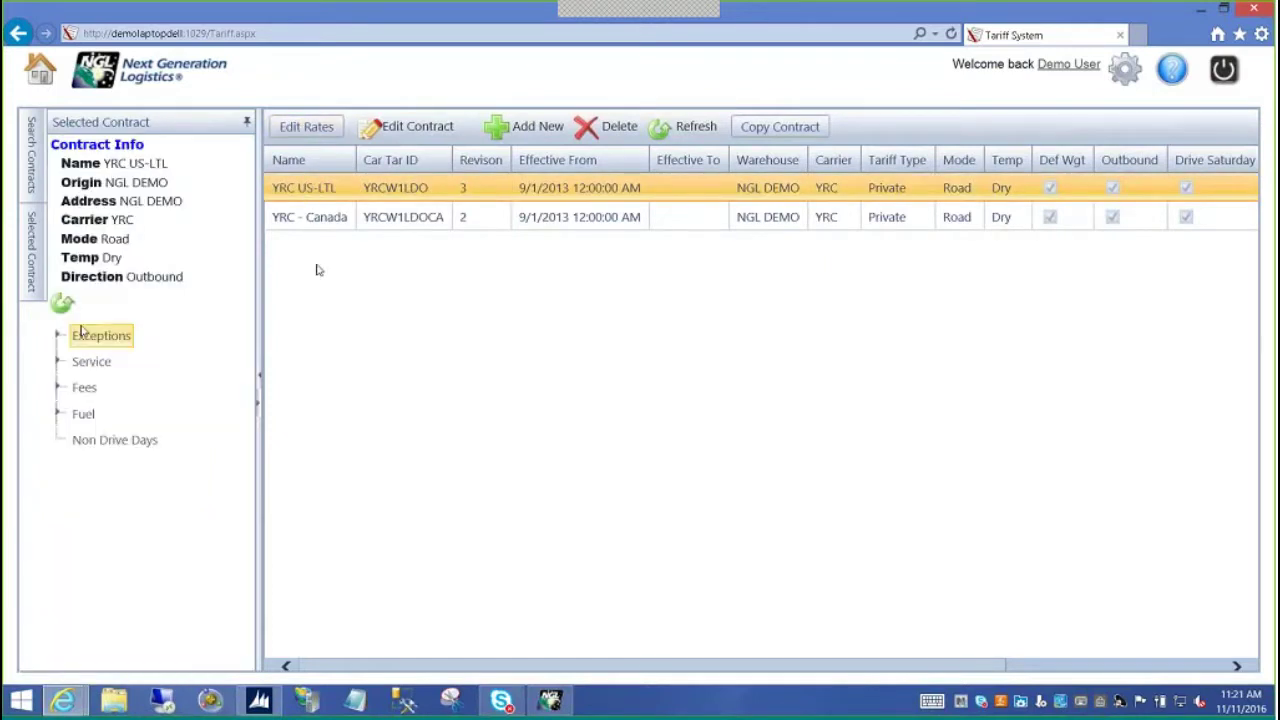
pyautogui.click(58, 336)
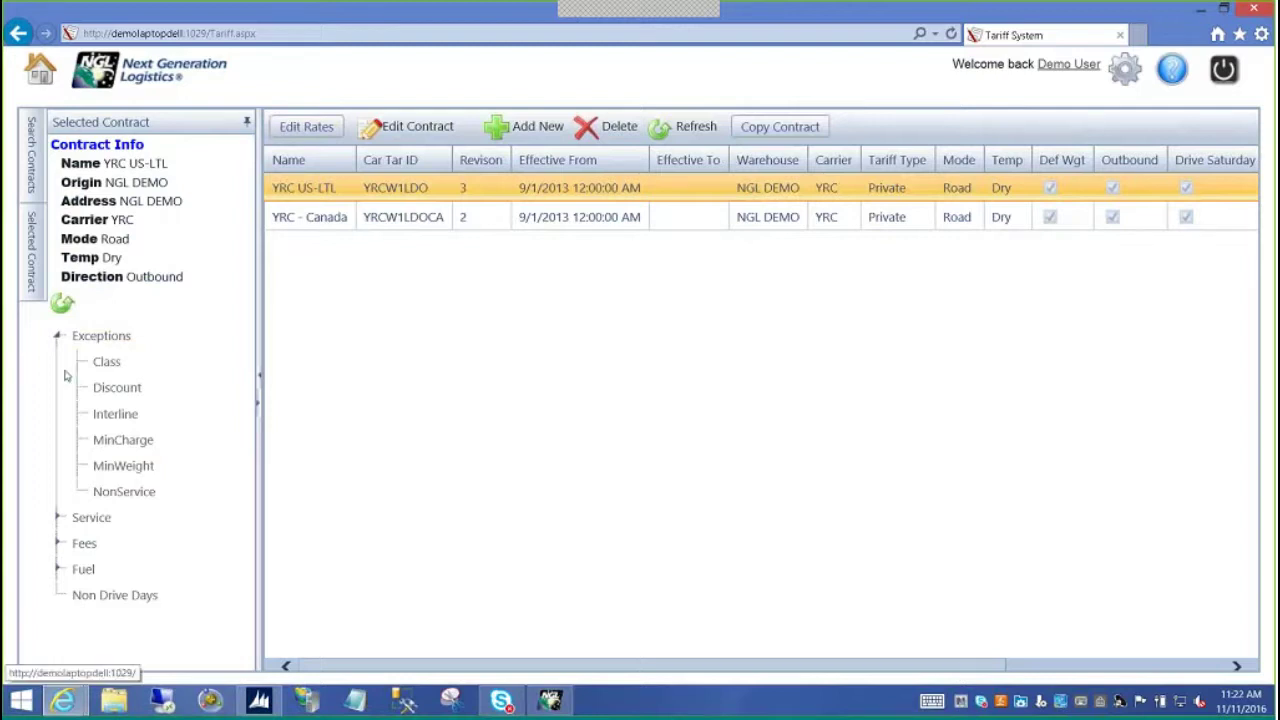
pyautogui.click(118, 386)
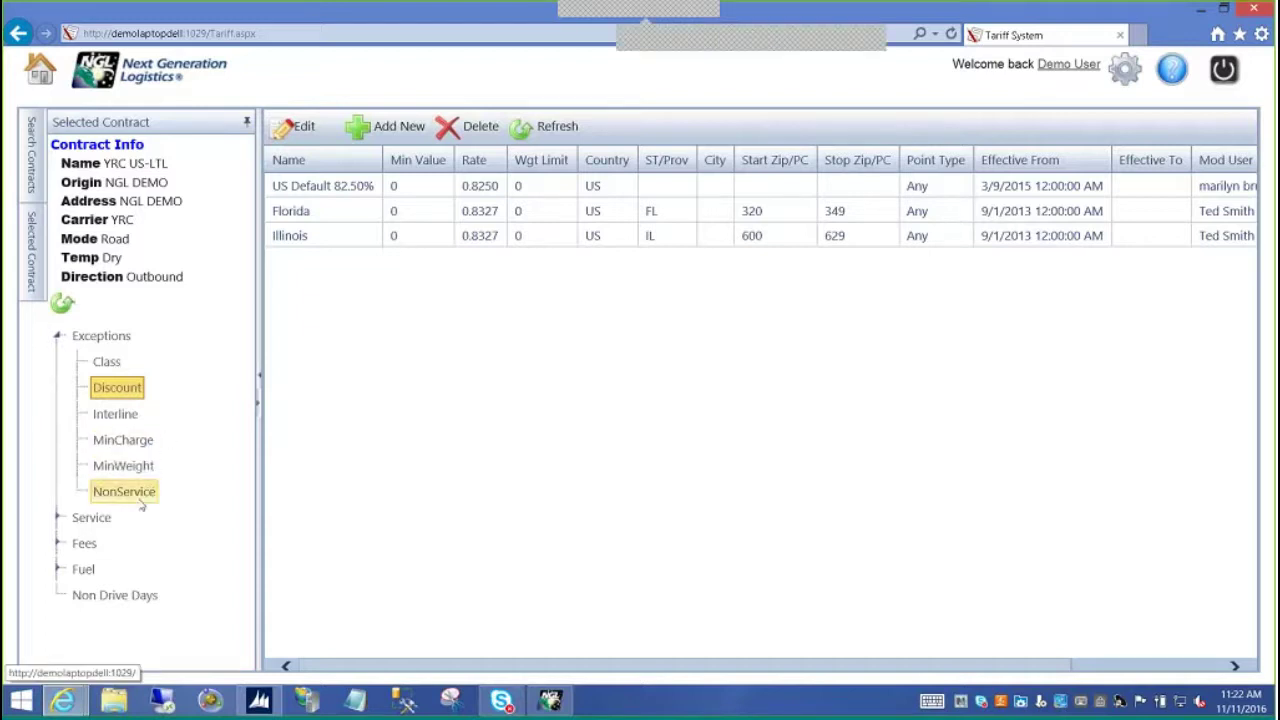
pyautogui.click(57, 517)
# Display the YRC US-LTL LTL Weight rate table, then collapse the Service tree
pyautogui.click(79, 543)
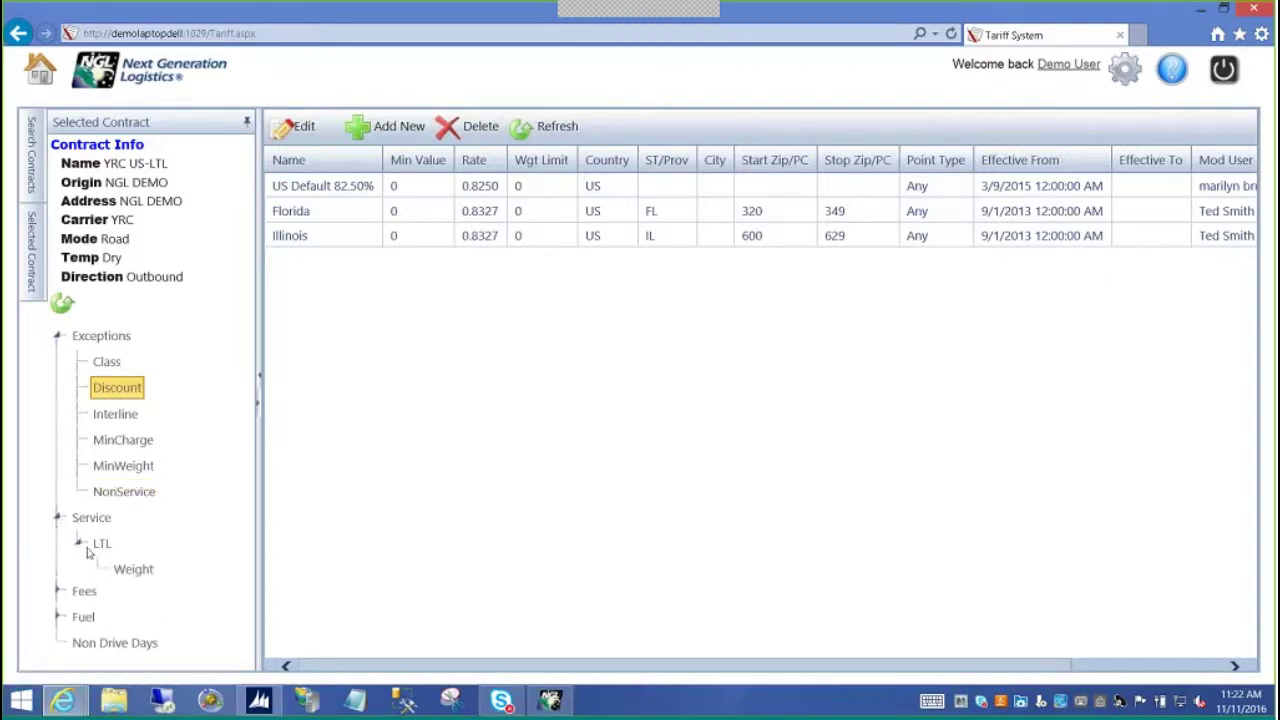
pyautogui.click(150, 568)
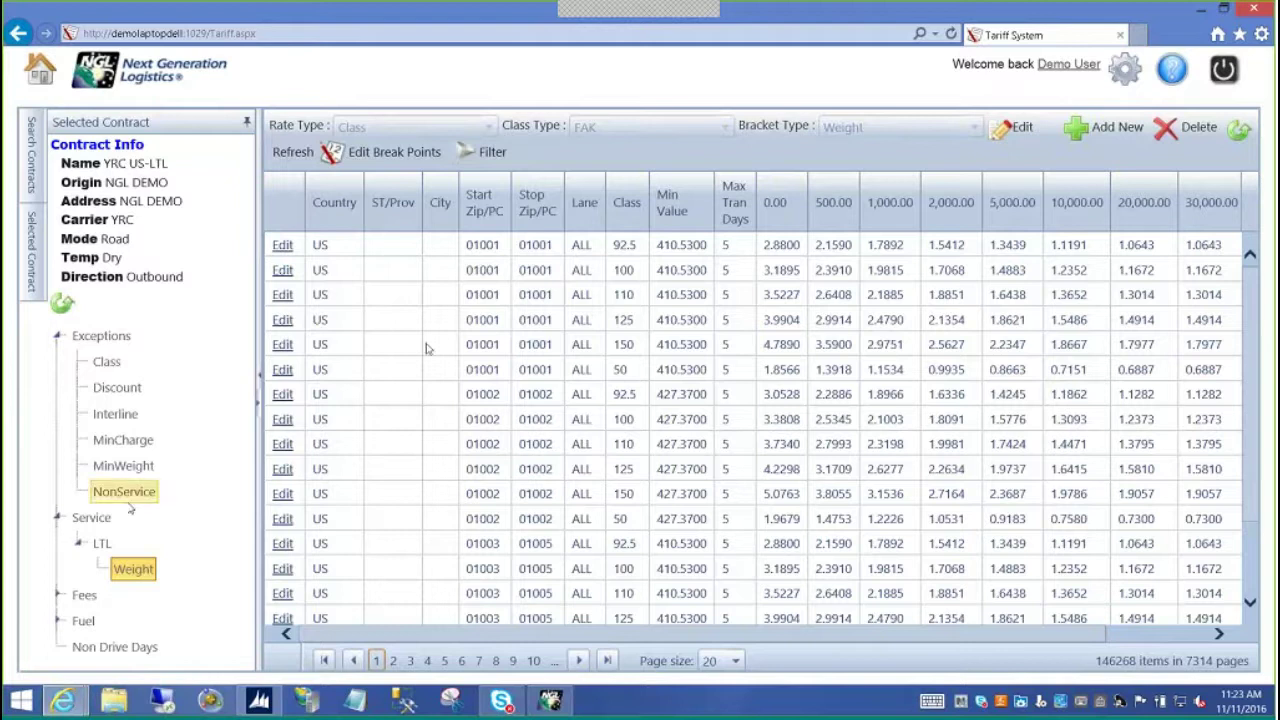
pyautogui.click(82, 546)
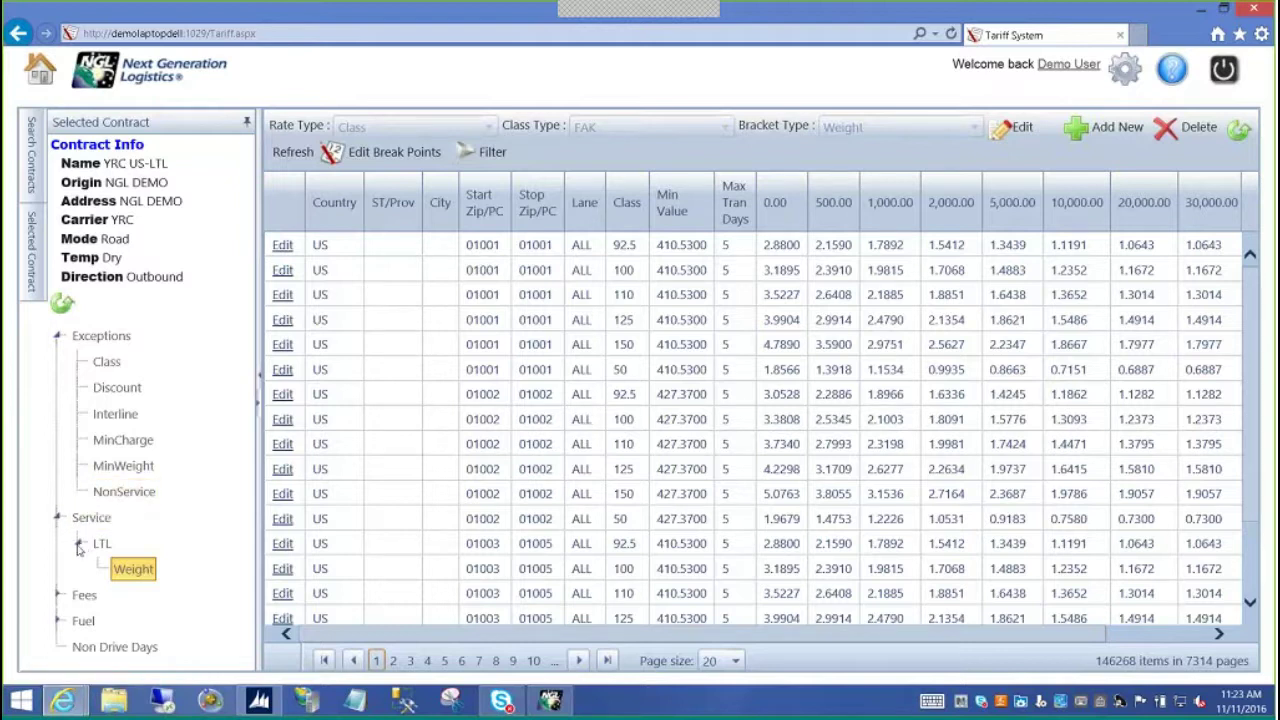
pyautogui.click(58, 518)
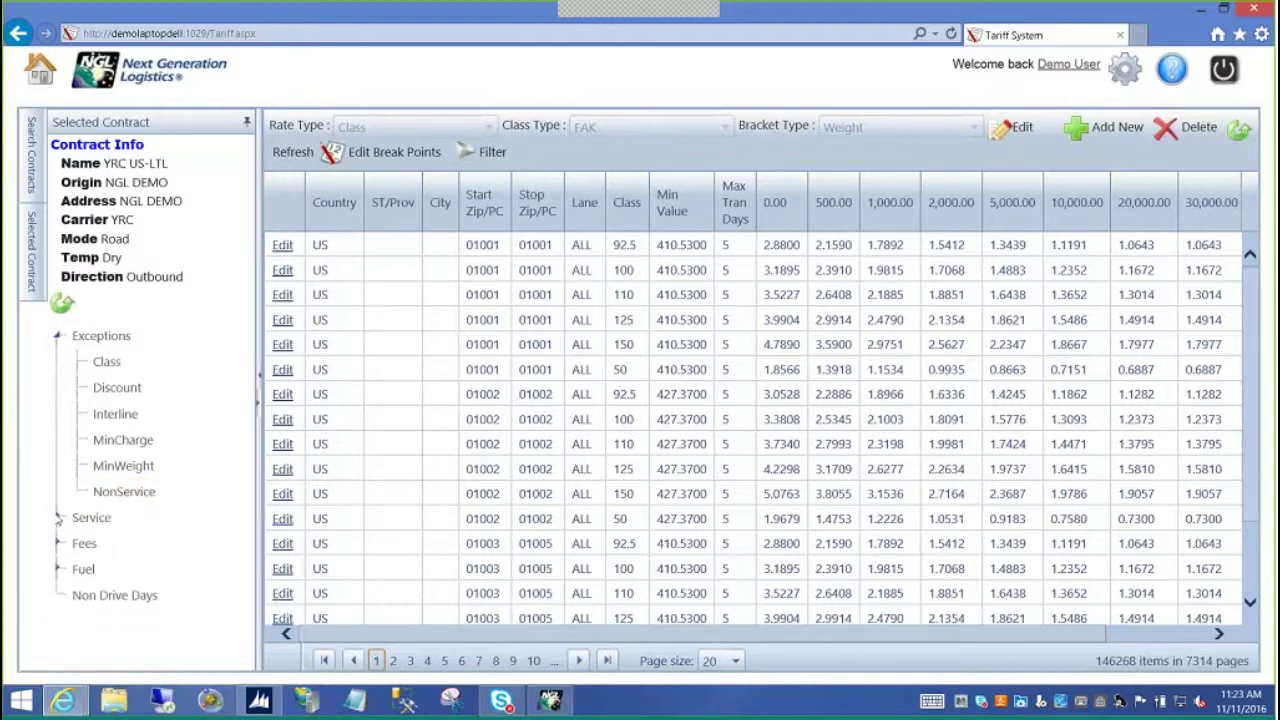
# List the YRC US-LTL fees, including 0.06500 fuel surcharge and $45 lift gate service
pyautogui.click(110, 534)
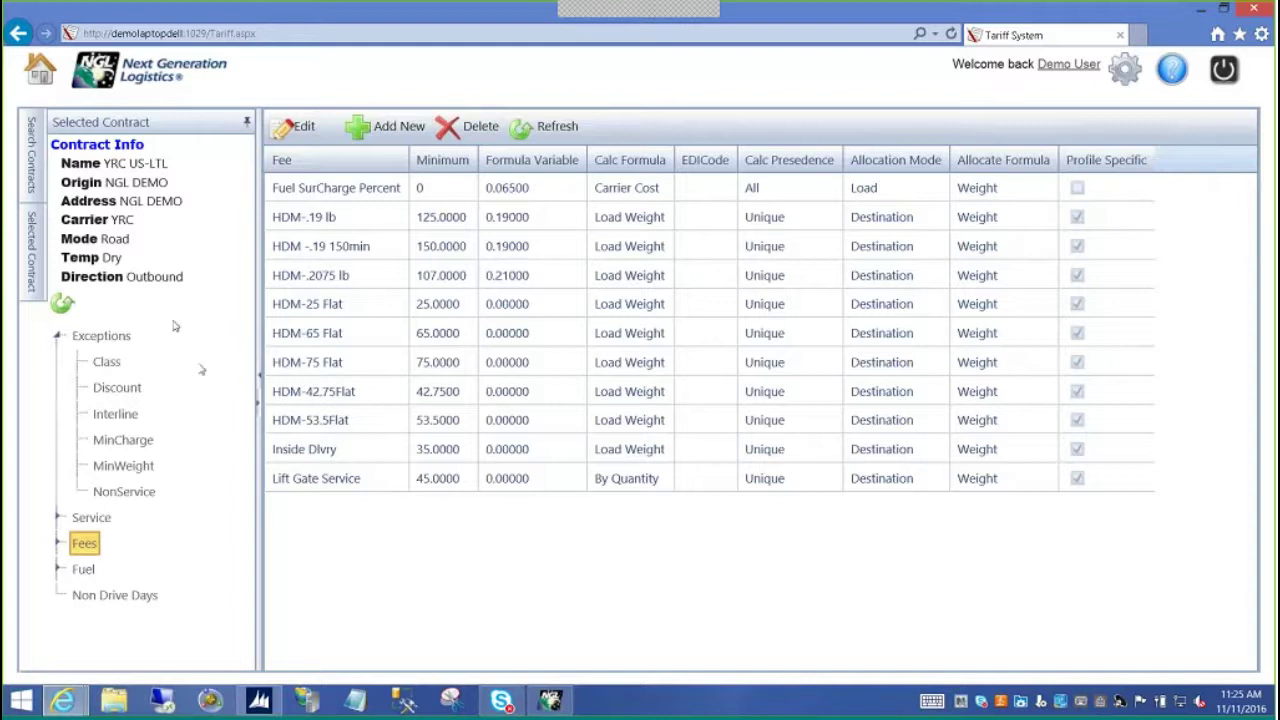
pyautogui.click(58, 337)
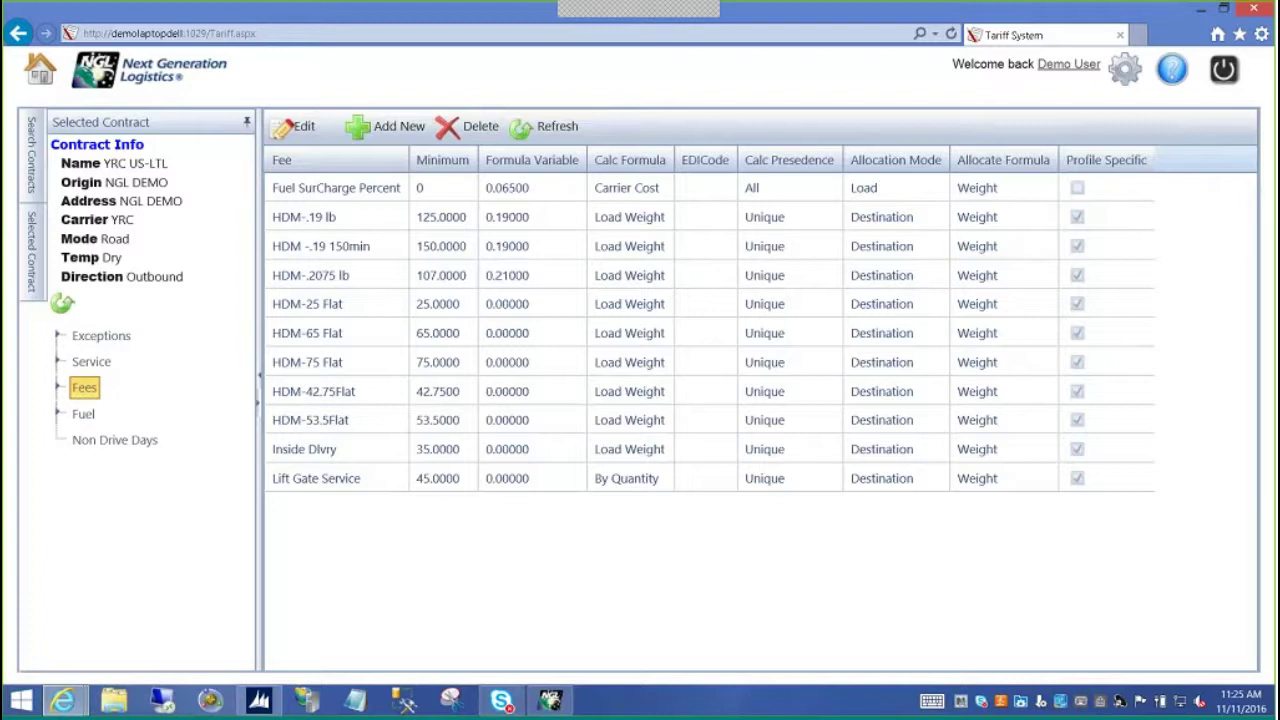
# Return to the Search Contracts form and rerun the contract search
pyautogui.click(29, 175)
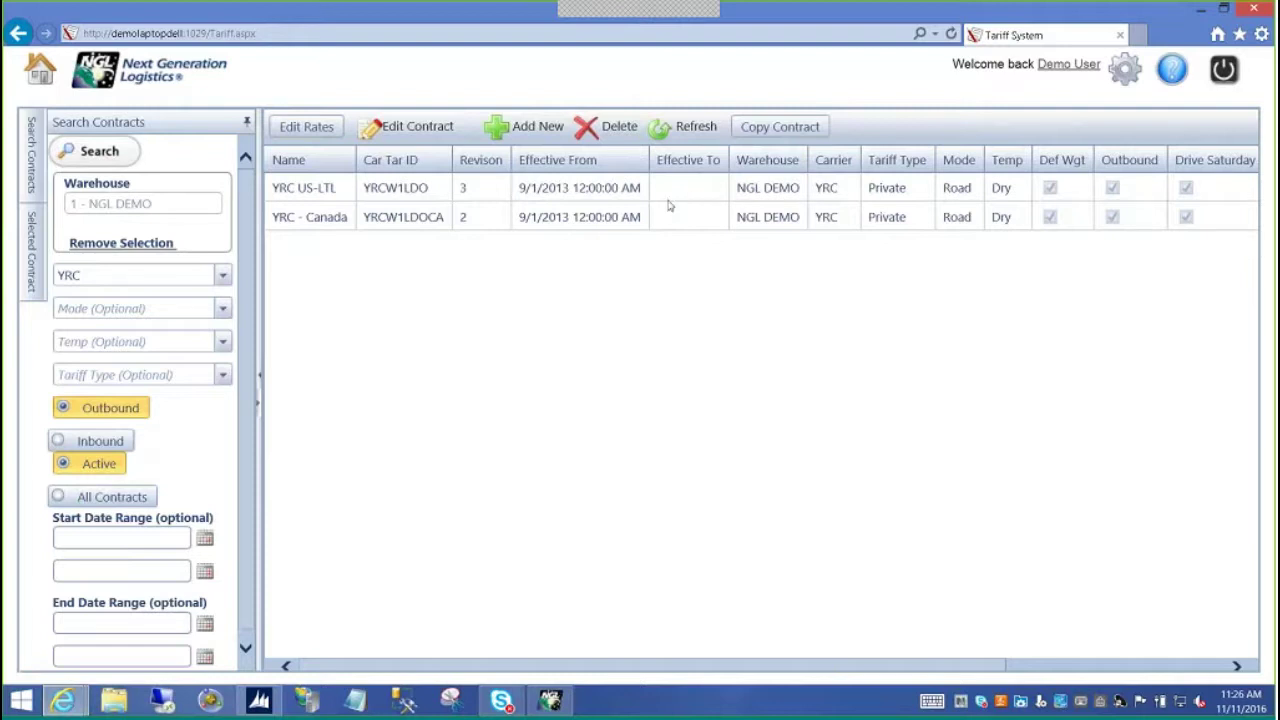
pyautogui.click(100, 152)
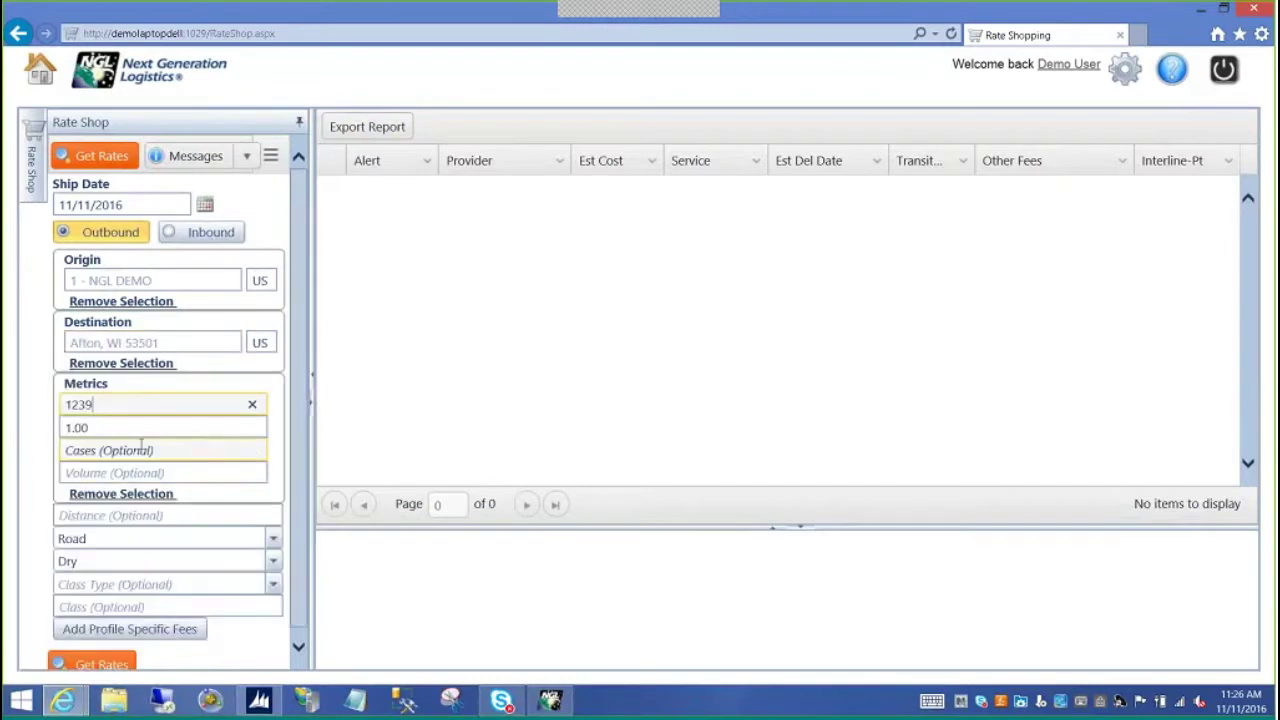
# Get rates for the Afton, WI shipment (YRC cheapest at $198.94), then switch to Dynar
pyautogui.click(105, 664)
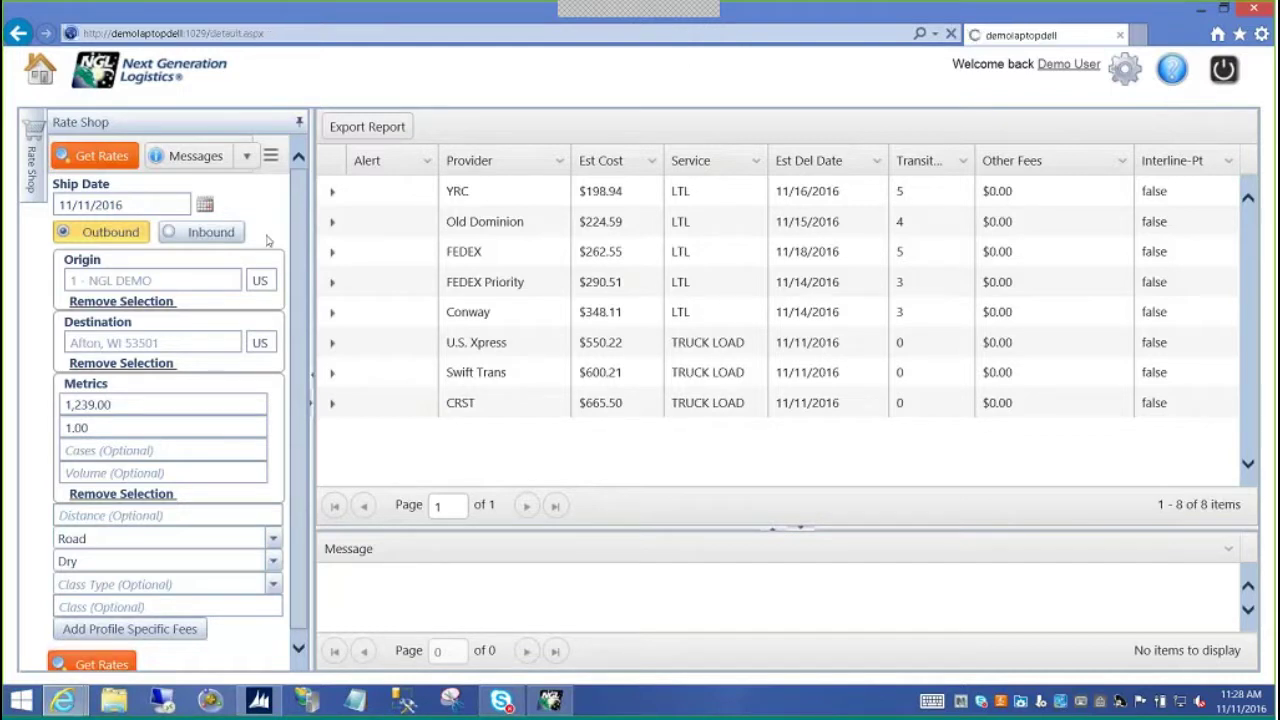
pyautogui.hotkey('alt', 'Tab')
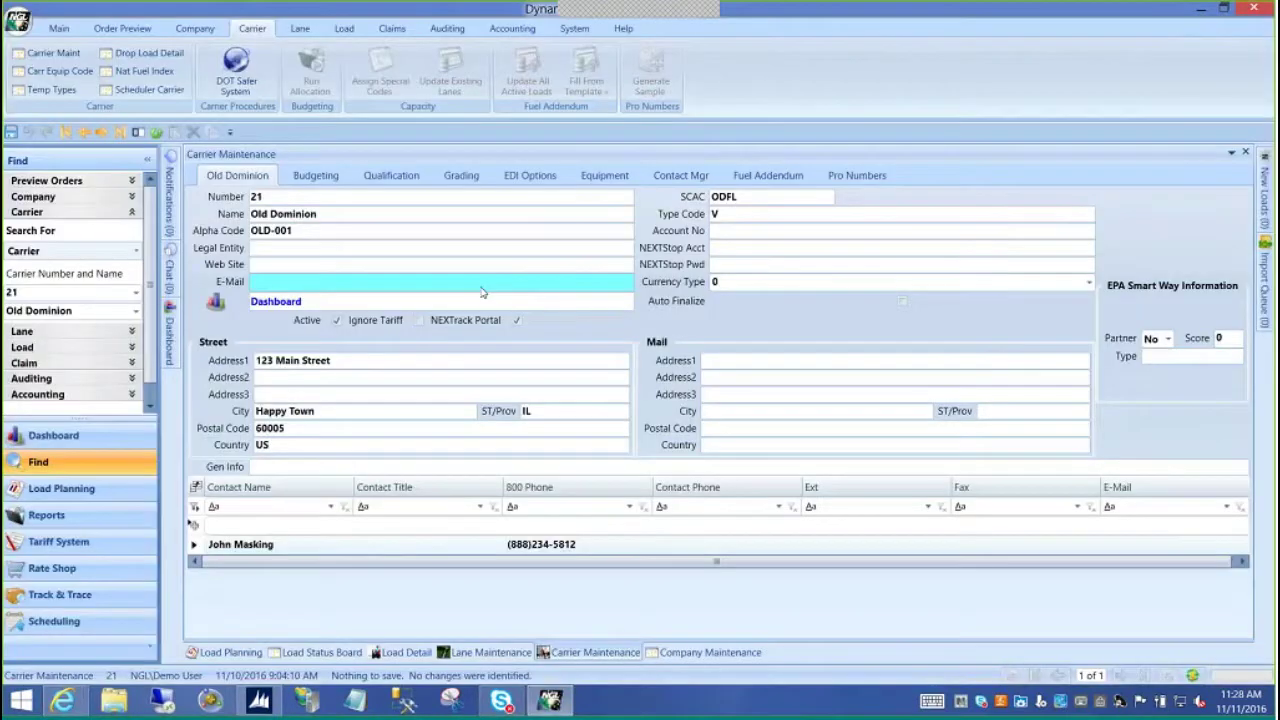
pyautogui.click(302, 29)
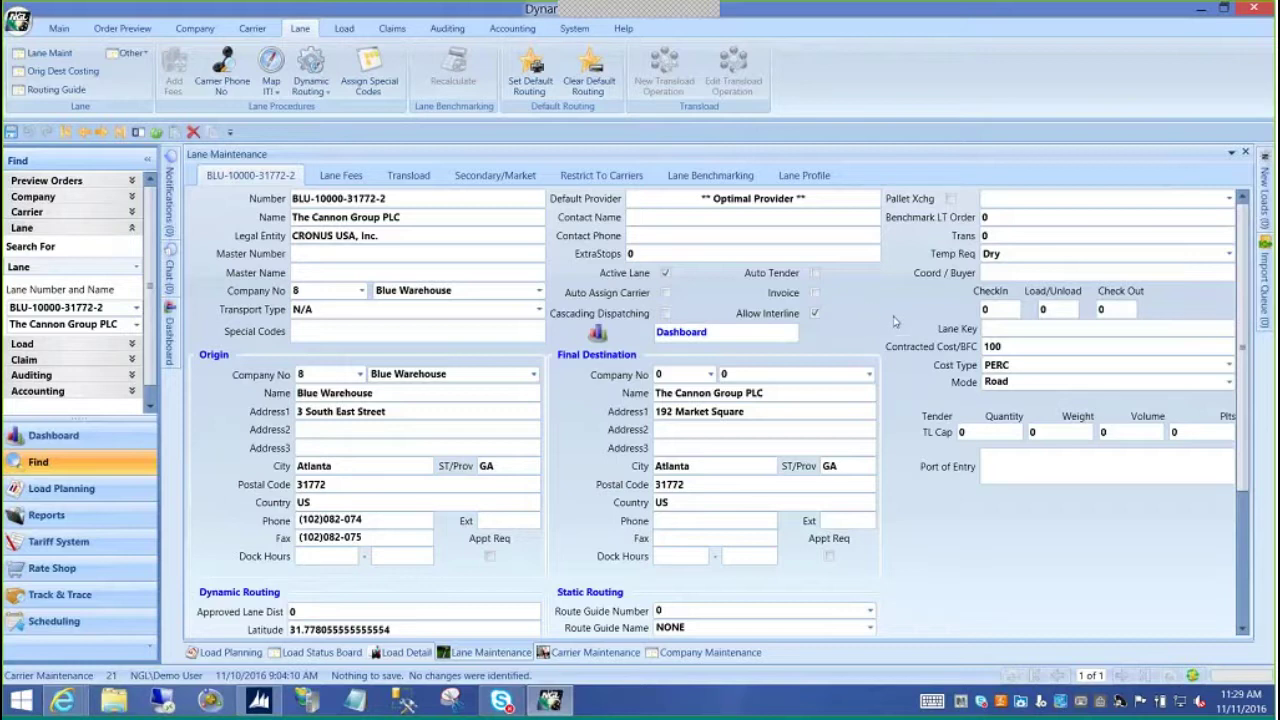
pyautogui.scroll(-2, 895, 321)
pyautogui.scroll(2, 894, 322)
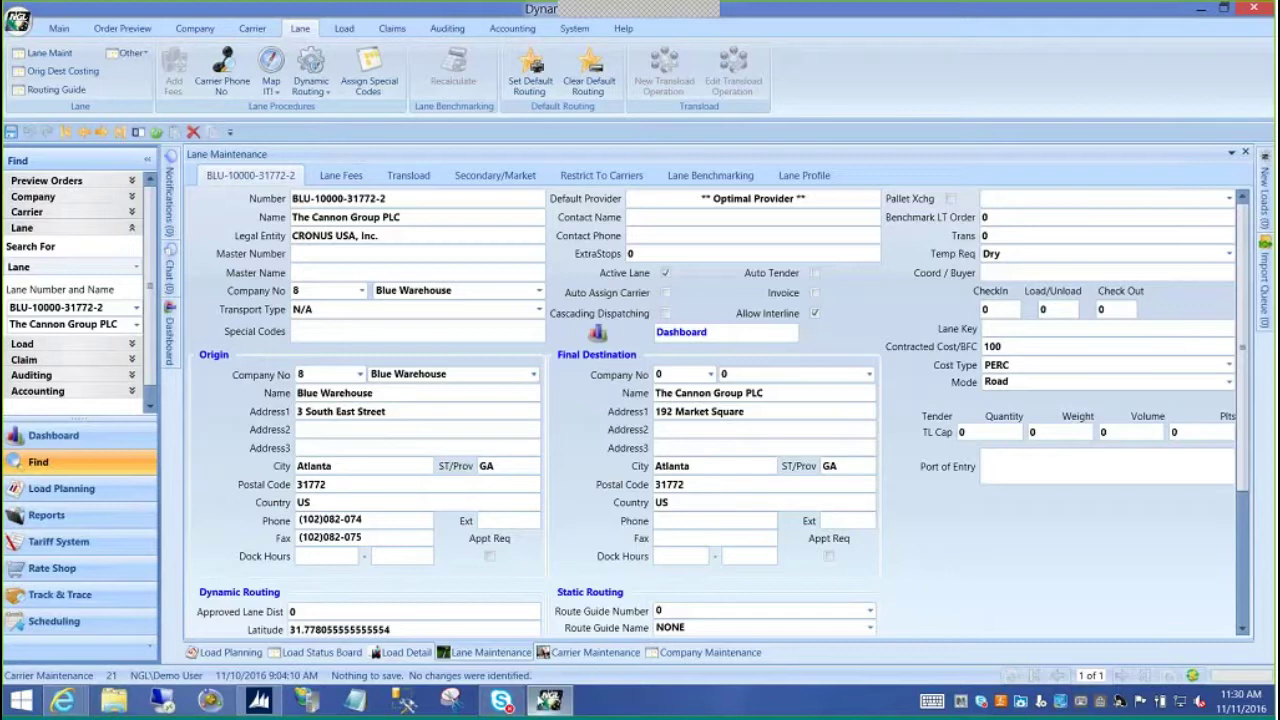
pyautogui.click(258, 700)
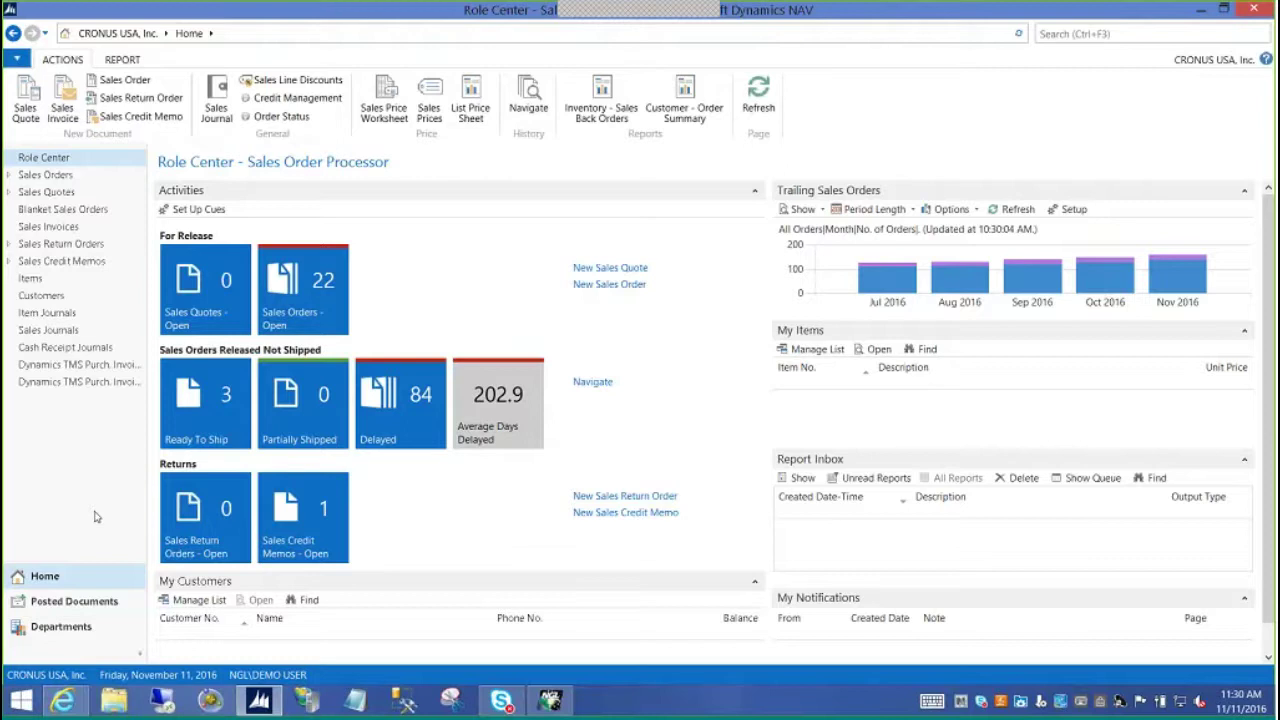
# Find and select sales order 1116 under Sales & Marketing order processing, then return to Dynar
pyautogui.click(80, 628)
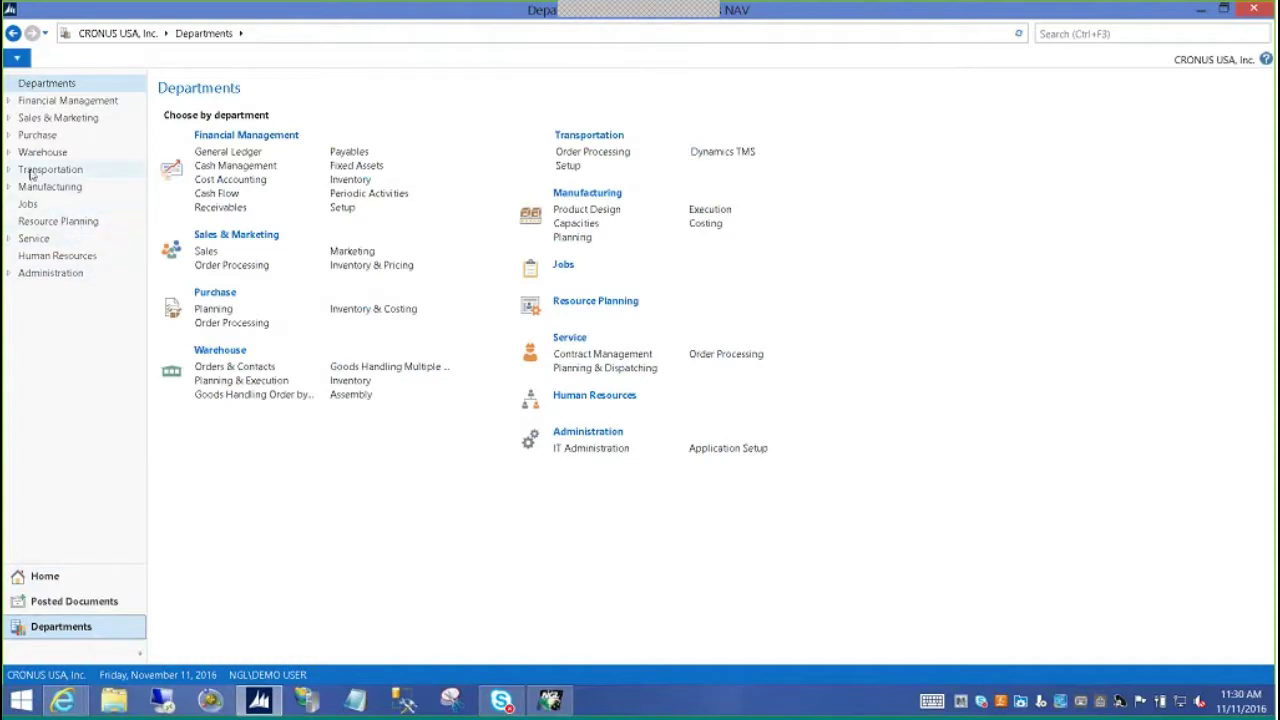
pyautogui.click(592, 152)
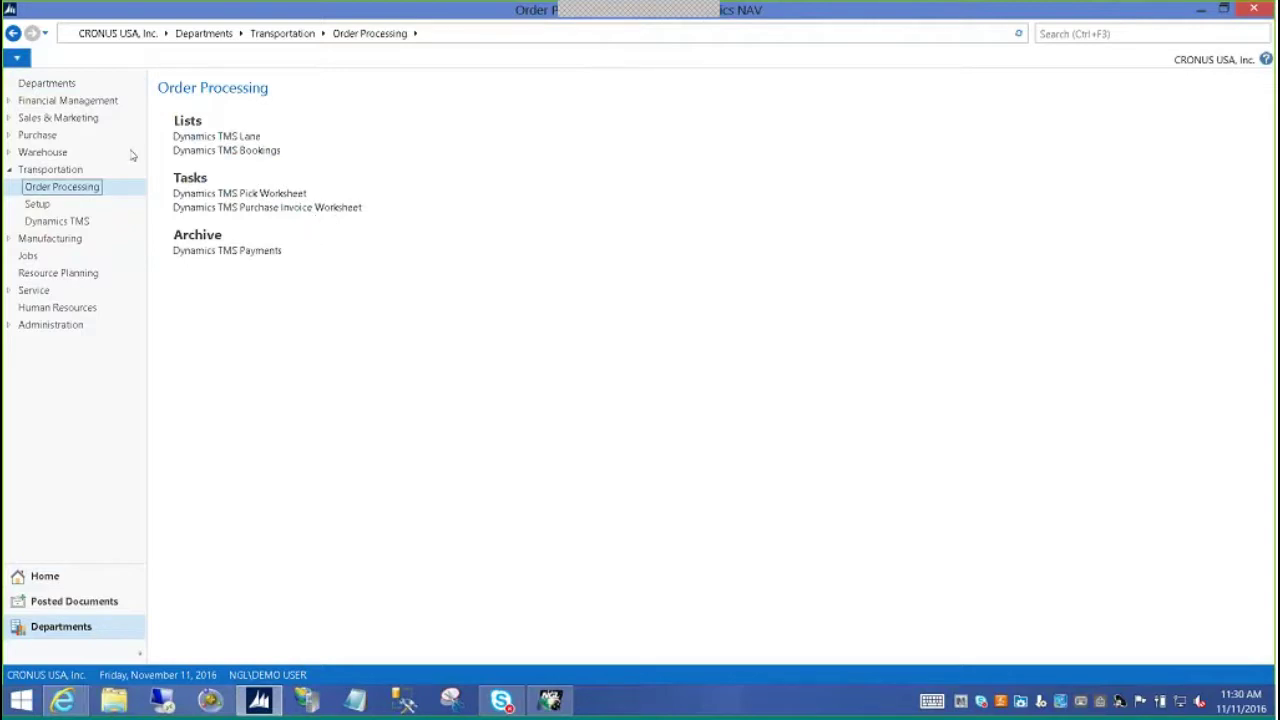
pyautogui.click(17, 120)
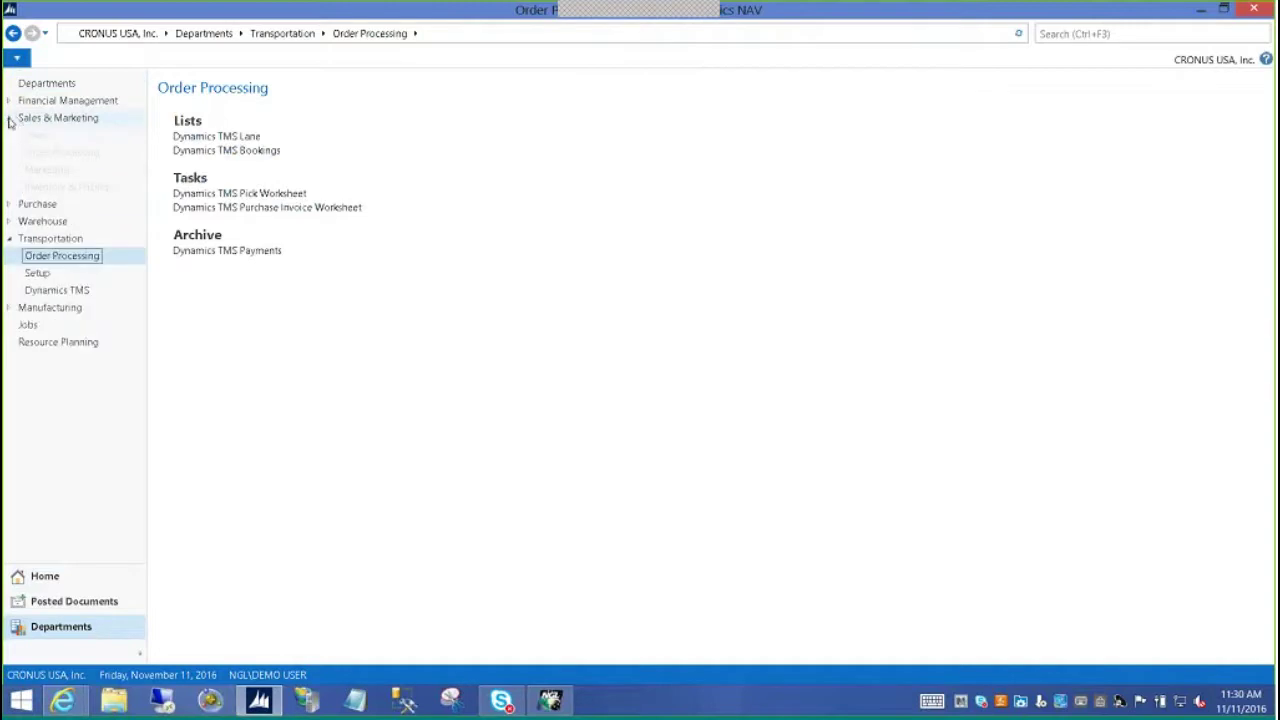
pyautogui.click(119, 160)
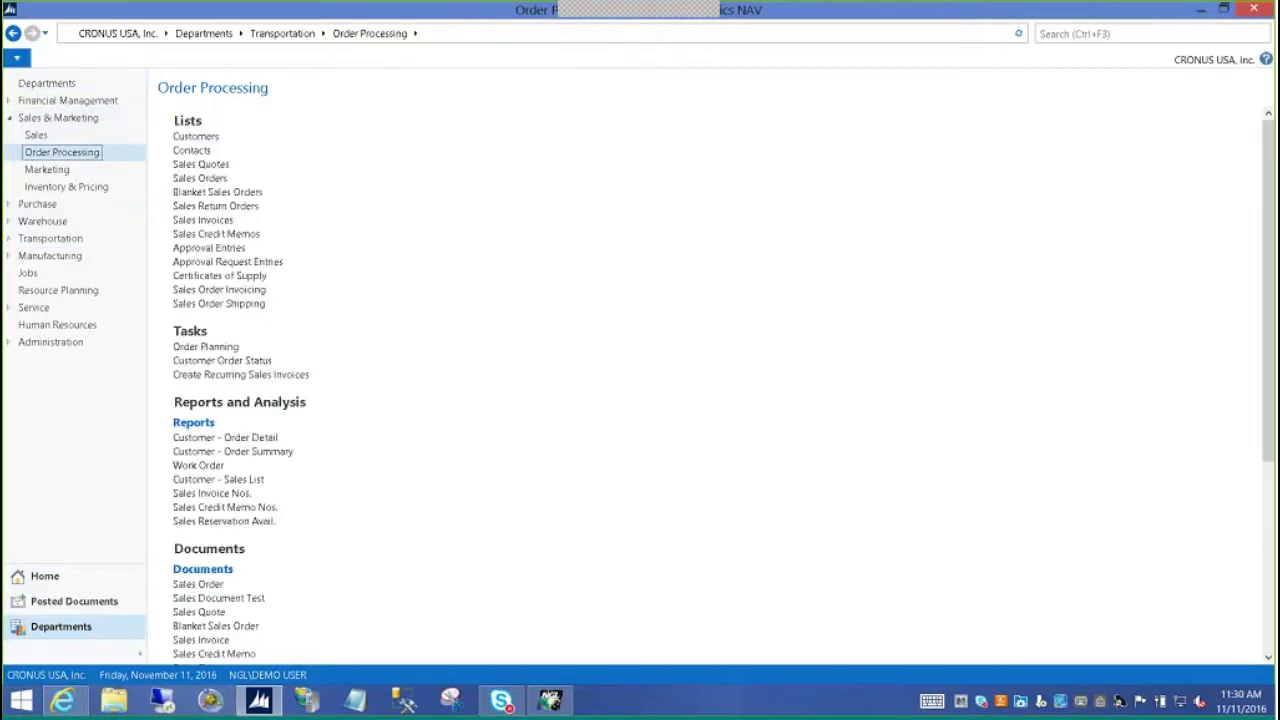
pyautogui.click(200, 178)
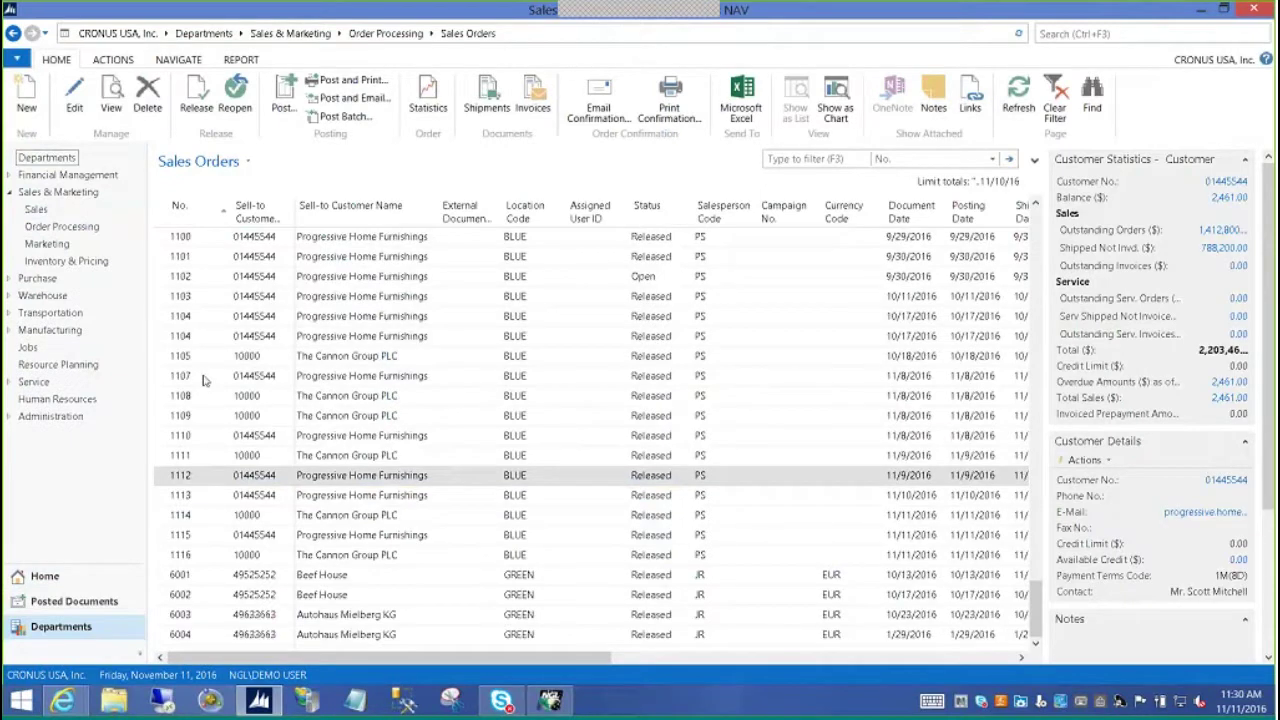
pyautogui.click(158, 555)
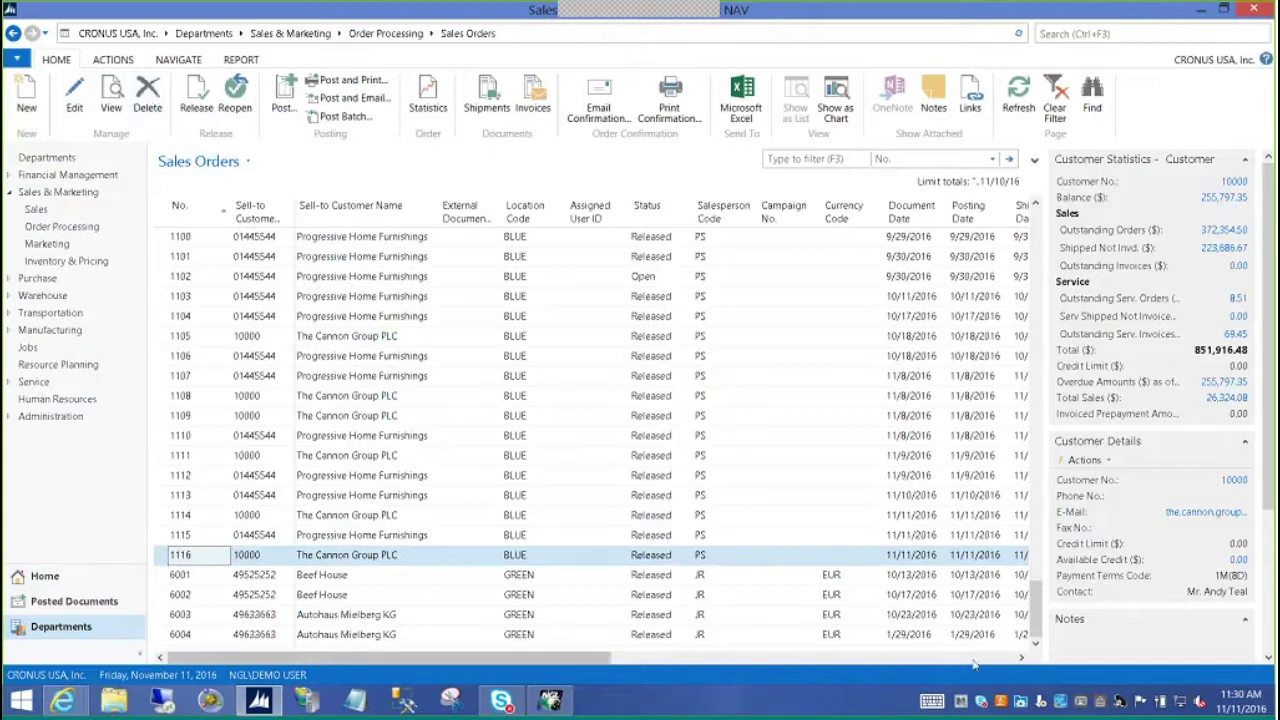
pyautogui.moveTo(560, 700)
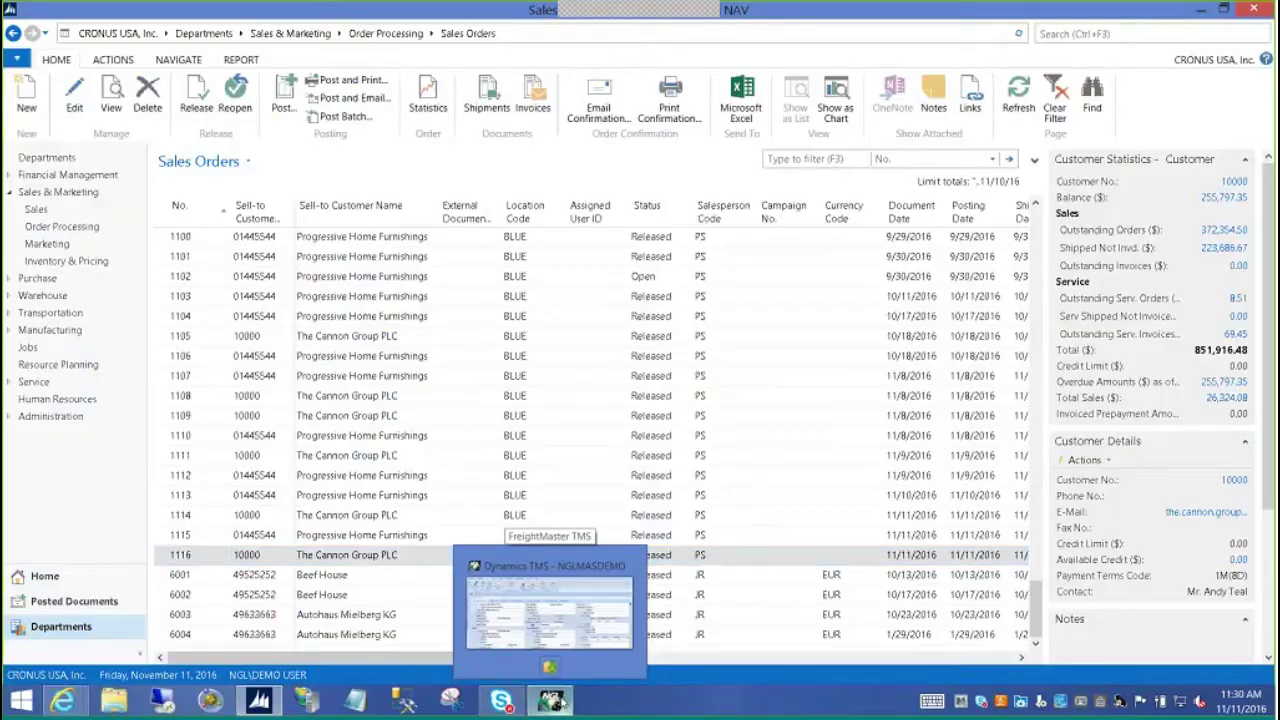
pyautogui.click(555, 700)
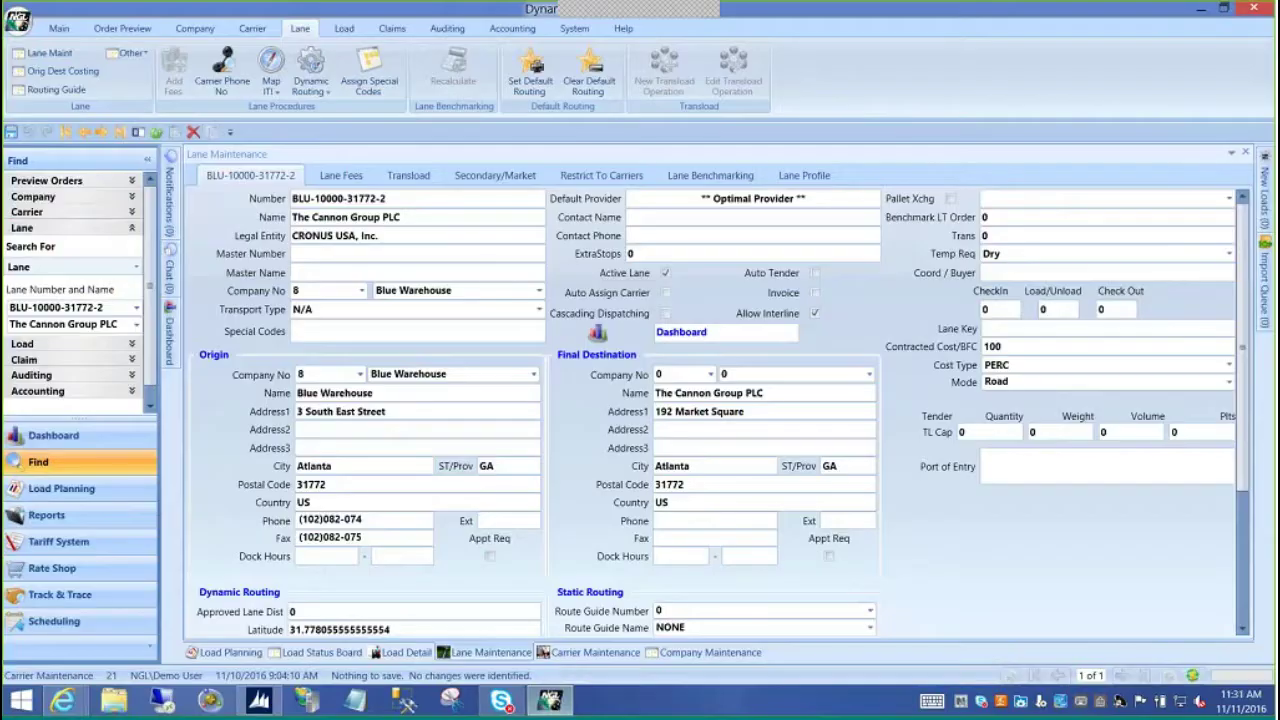
# Show the Load Status Board filtered to tran code NP, sorted ascending, listing order 1116
pyautogui.click(330, 652)
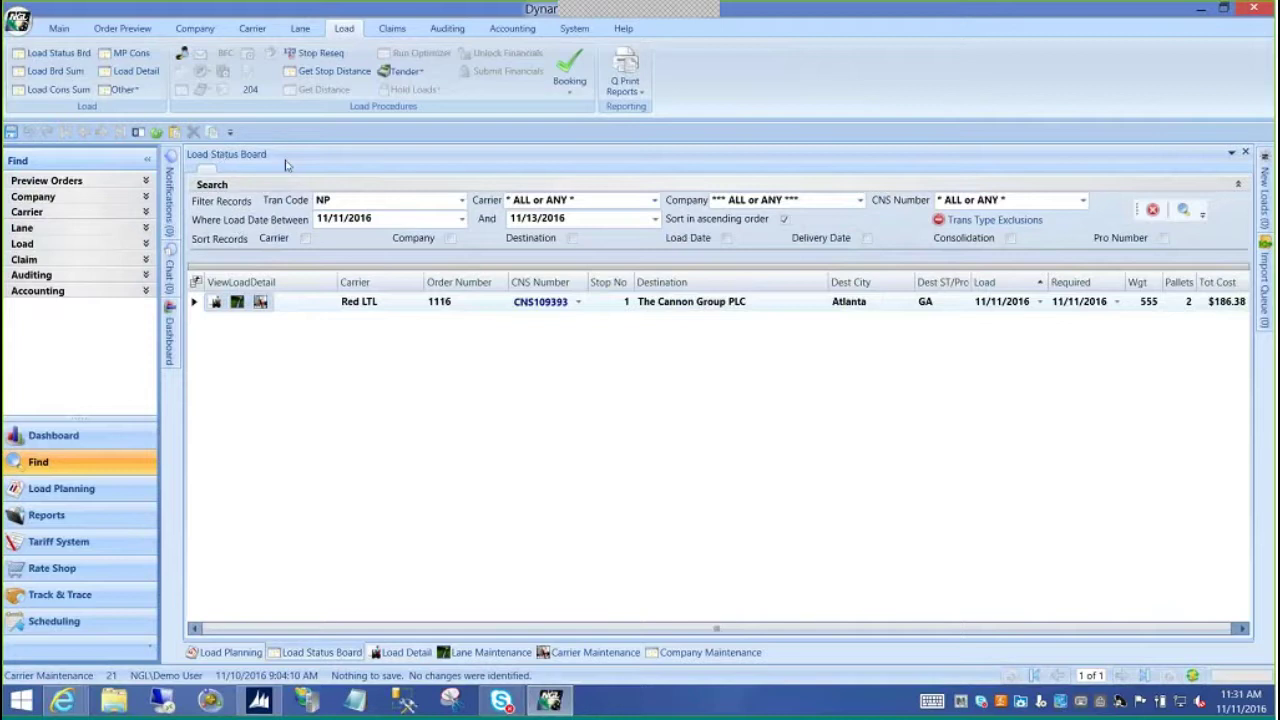
pyautogui.click(462, 201)
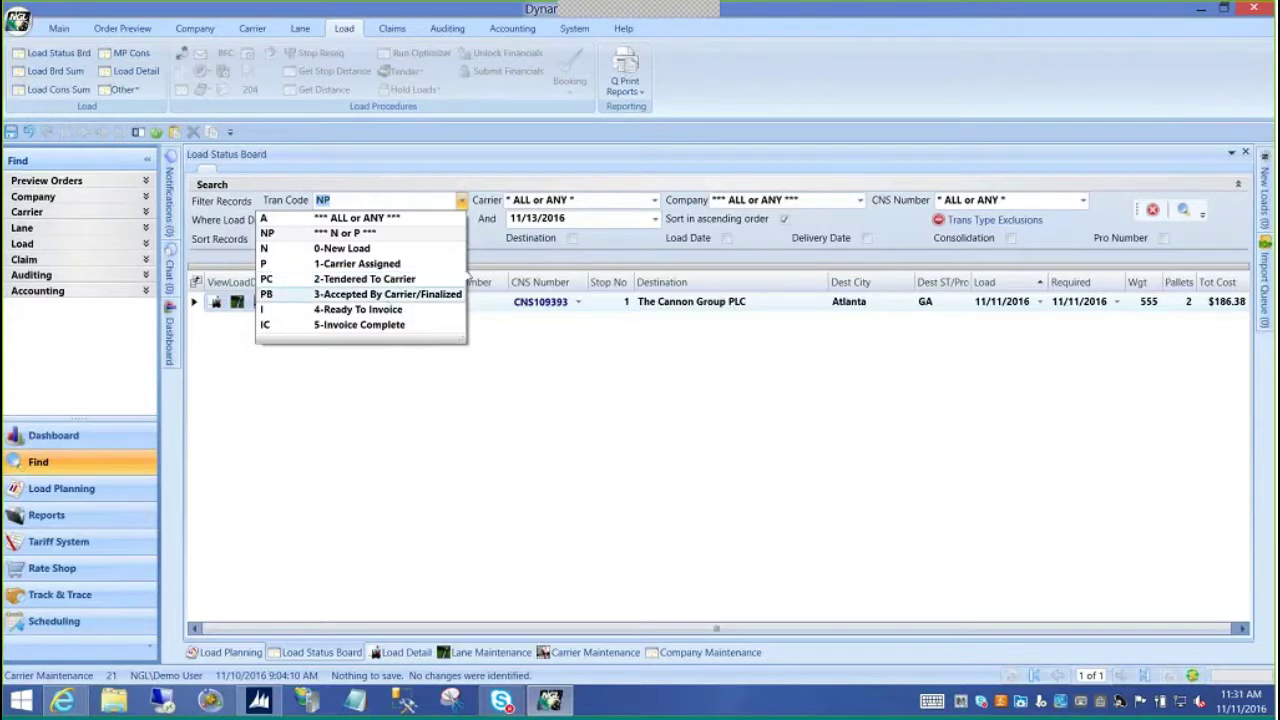
pyautogui.click(490, 243)
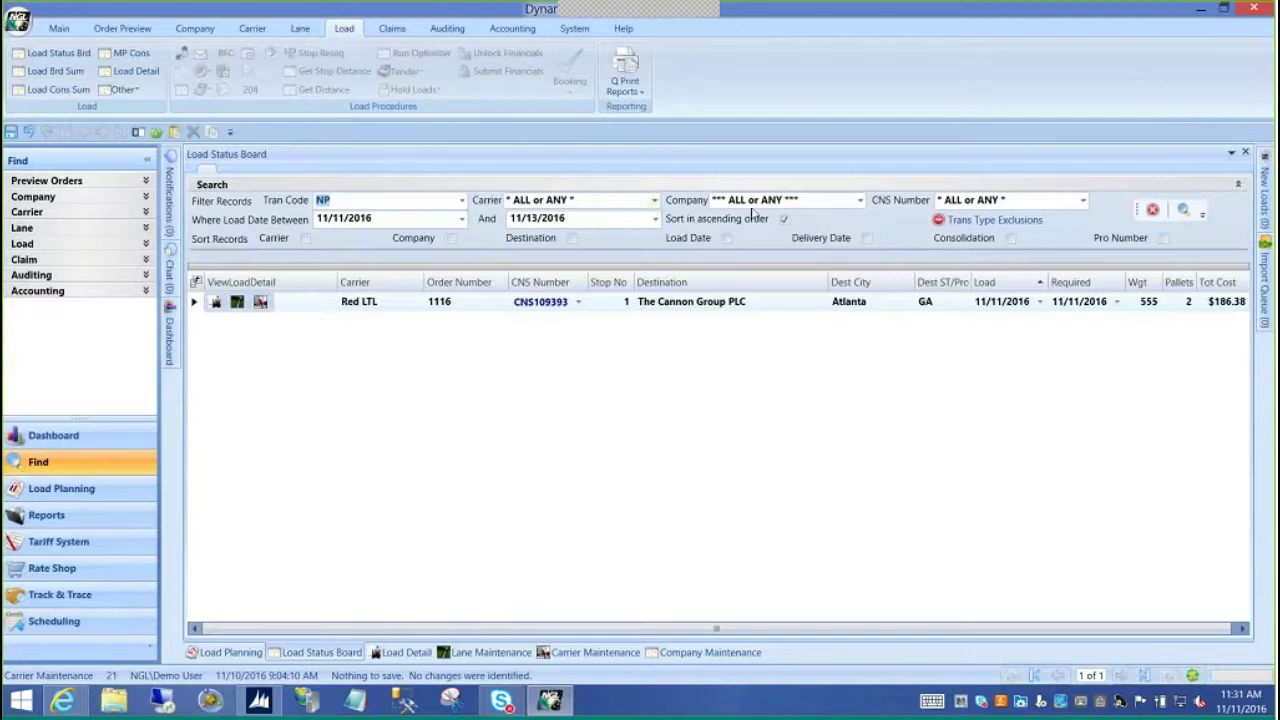
pyautogui.click(786, 218)
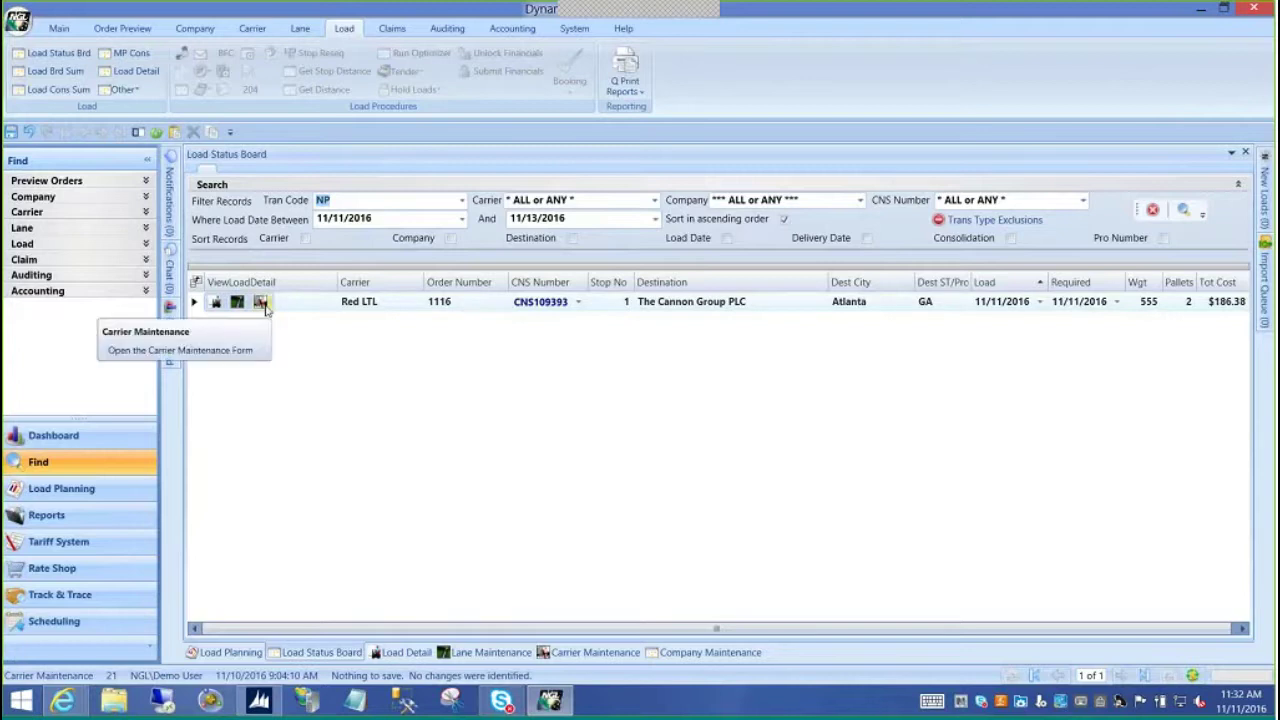
# Open the load detail for order 1116: pro BLU757937, Red LTL, 6 pieces weighing 555
pyautogui.click(216, 303)
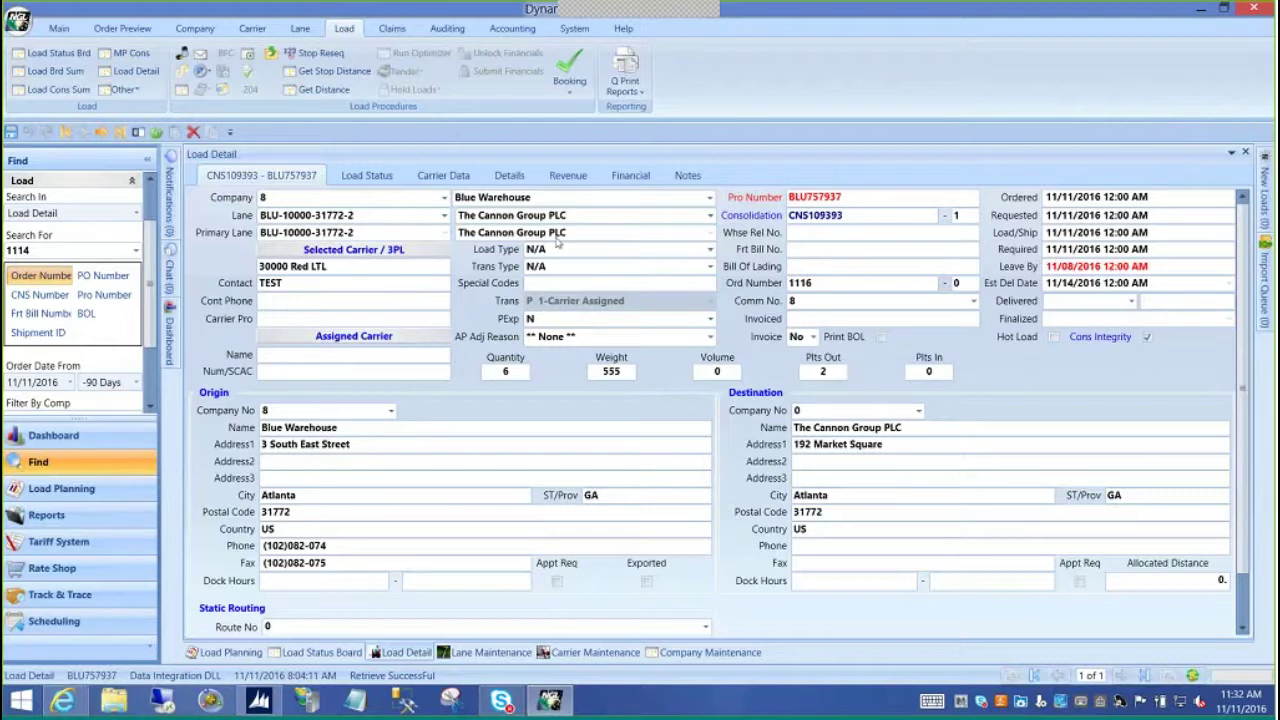
pyautogui.click(511, 176)
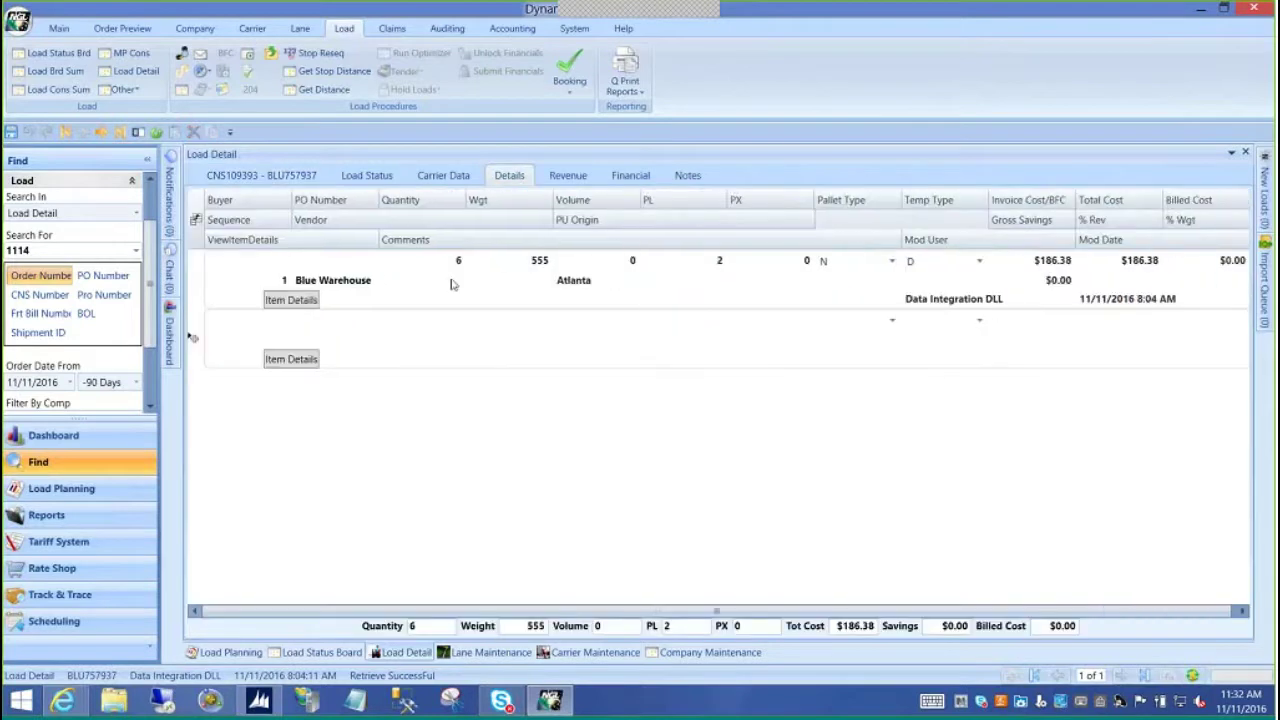
pyautogui.click(291, 300)
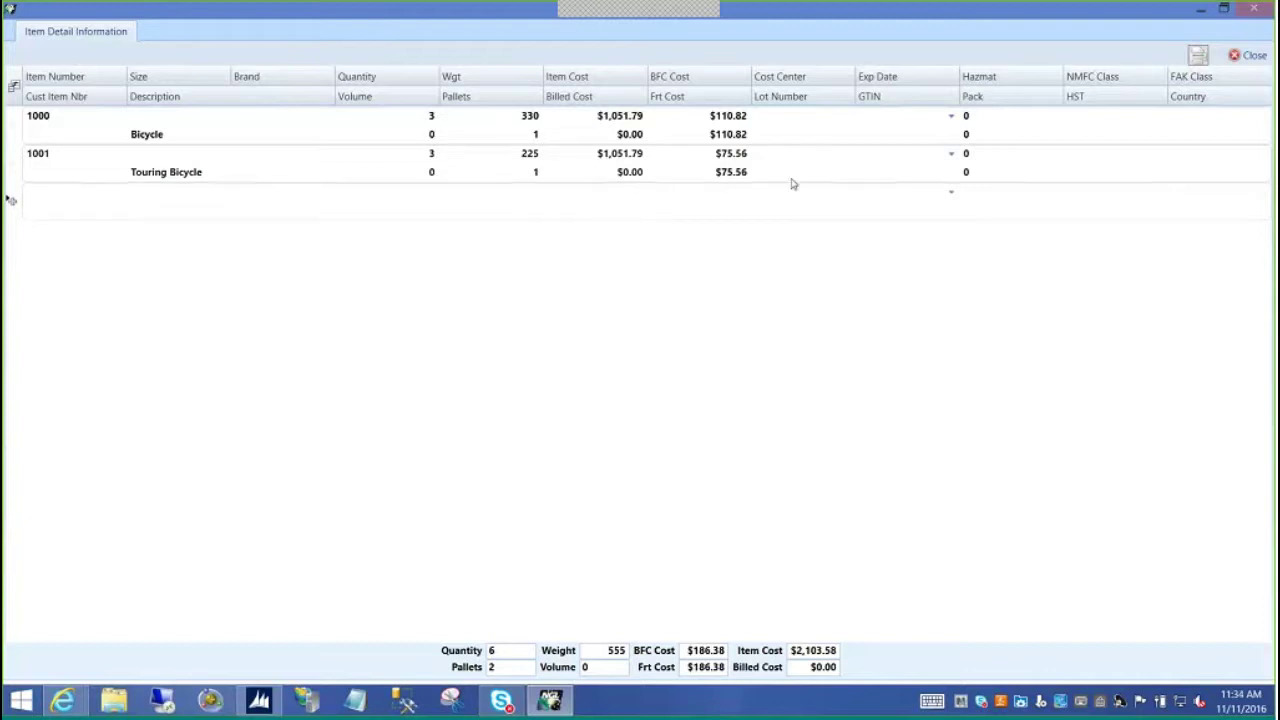
pyautogui.click(1246, 58)
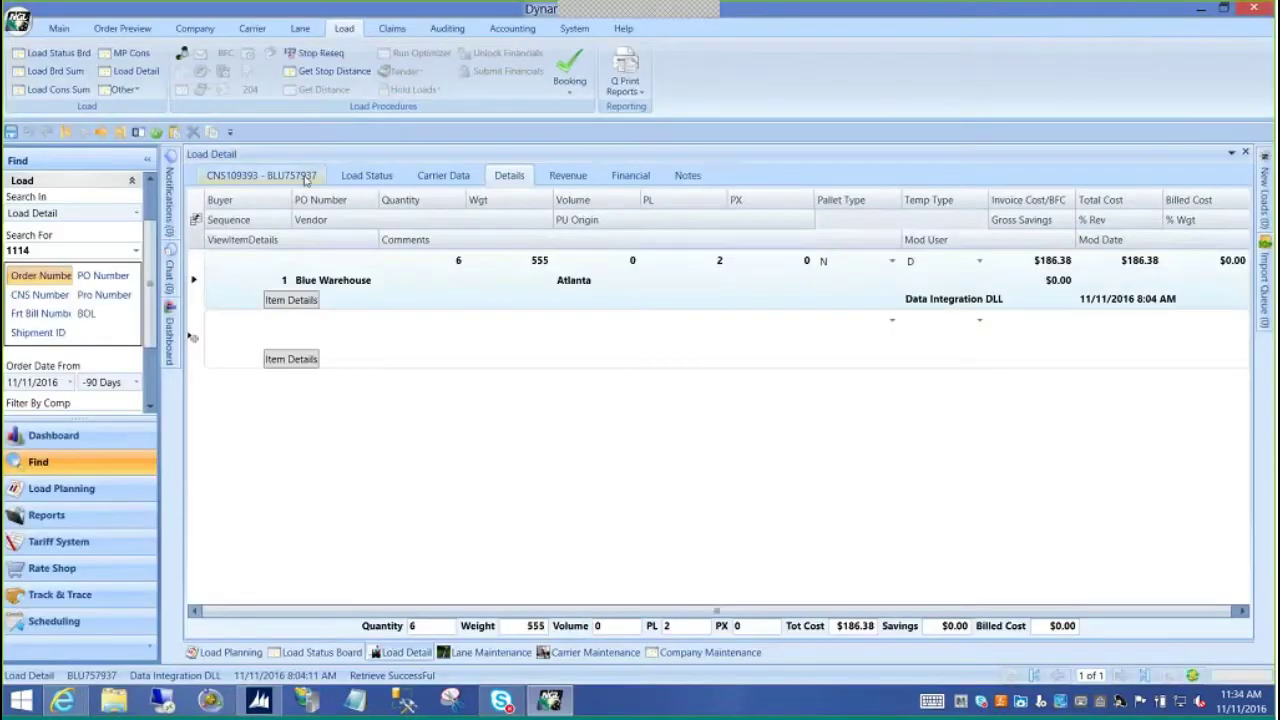
pyautogui.click(306, 178)
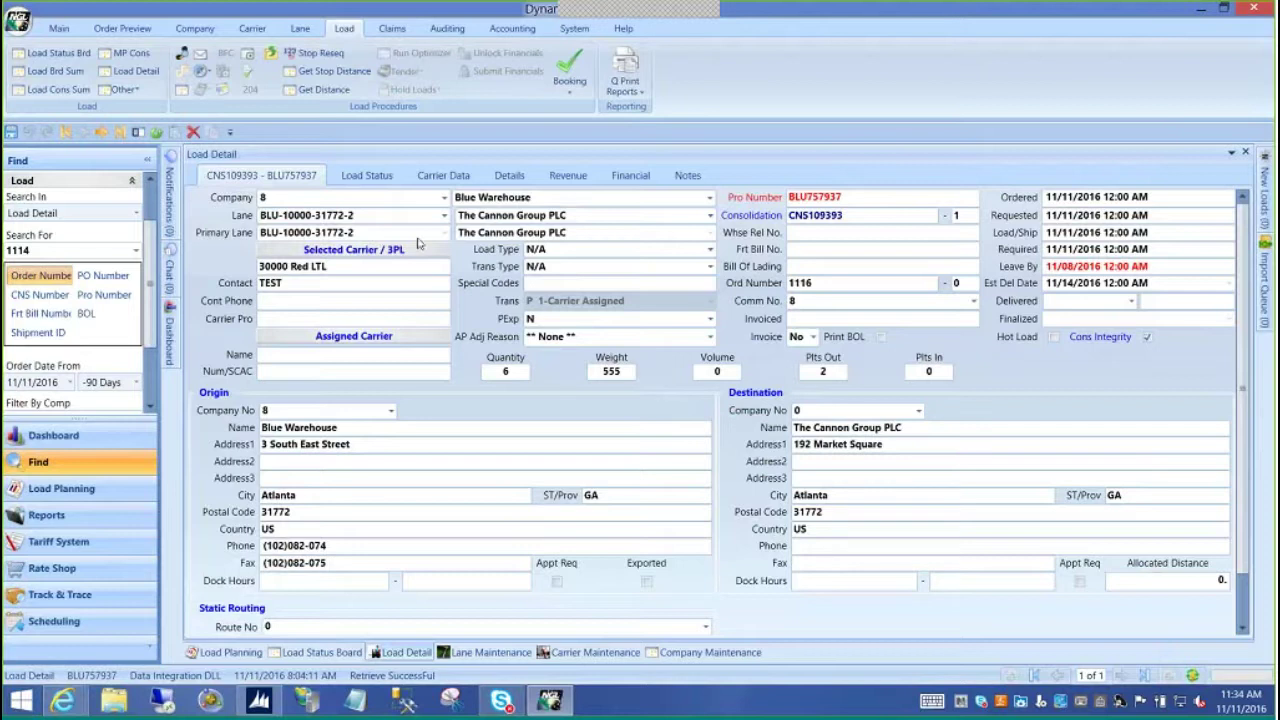
# Show the Revenue page: line haul $175.00, fuel surcharge $11.38, net $186.38
pyautogui.click(568, 176)
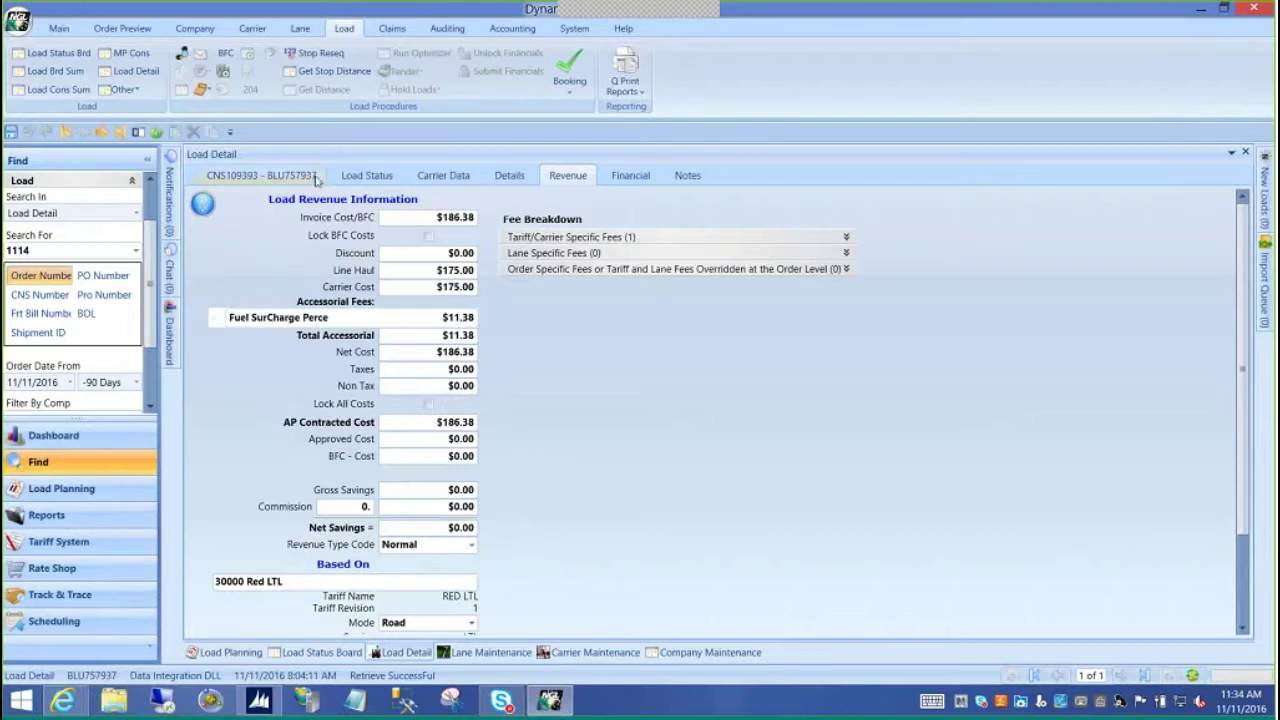
# Select Red LTL as the lowest-cost transportation provider for load BLU757937 and pick its contact
pyautogui.click(338, 176)
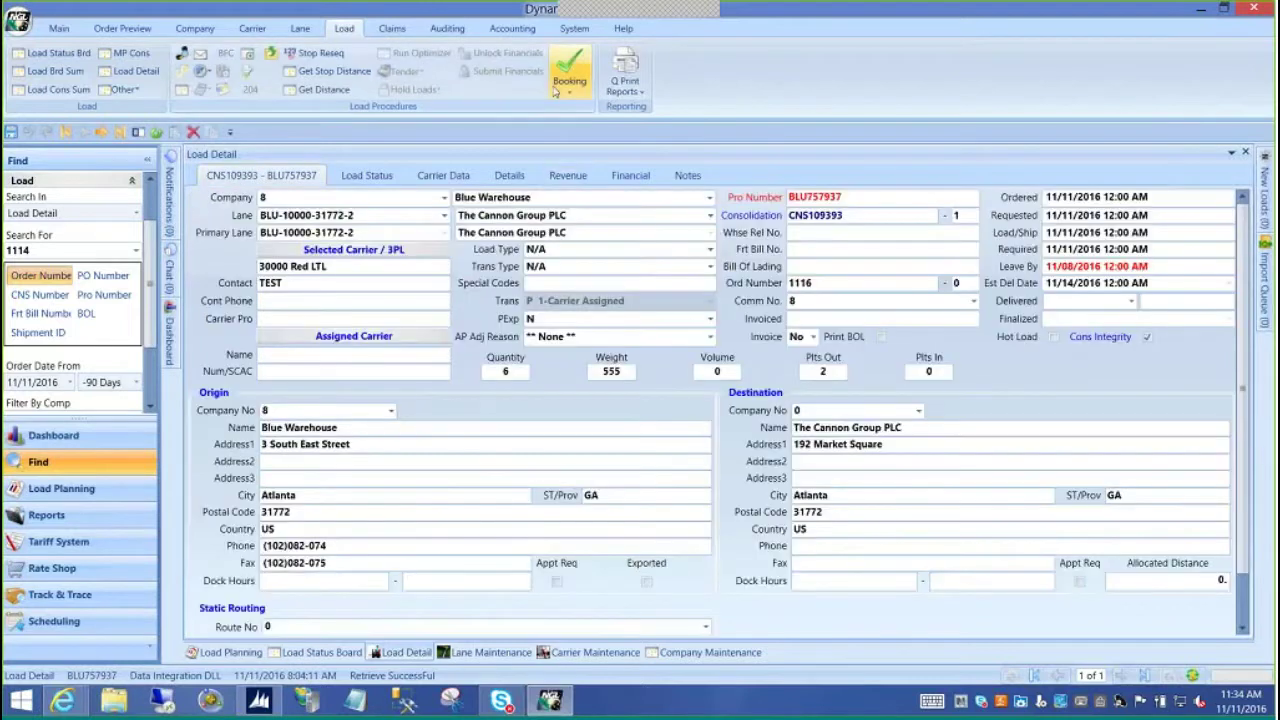
pyautogui.click(570, 75)
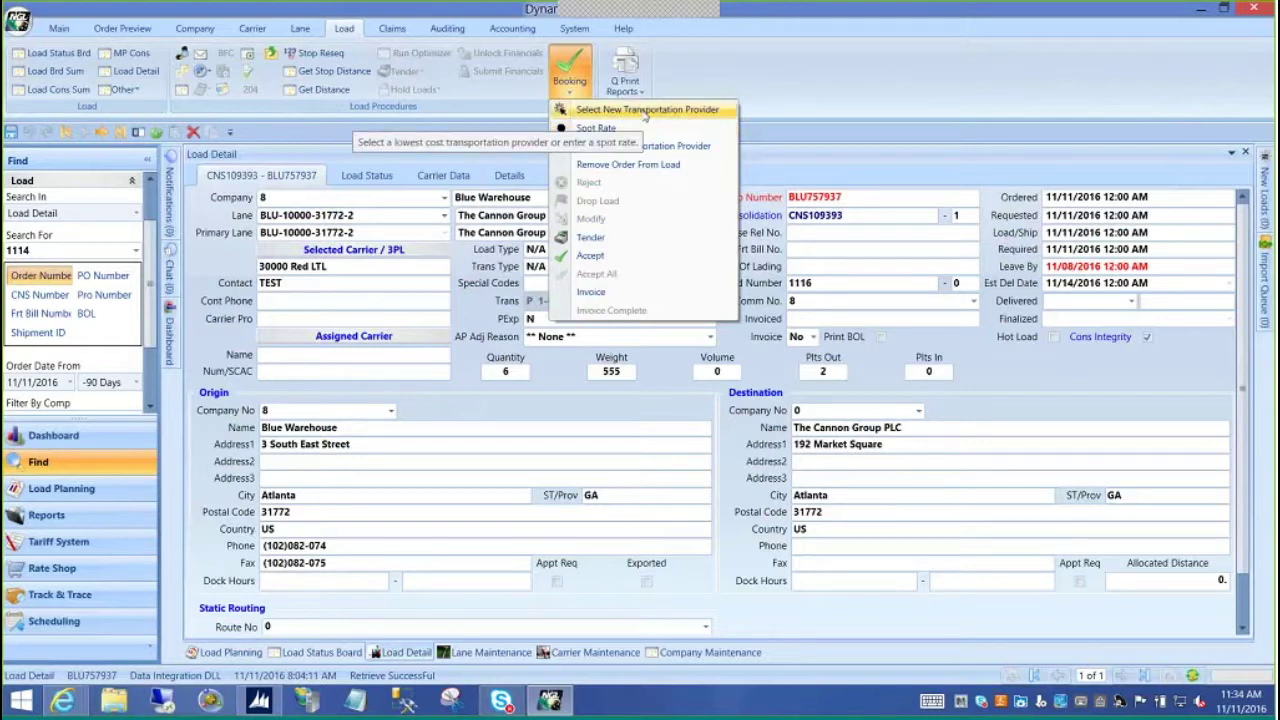
pyautogui.click(644, 117)
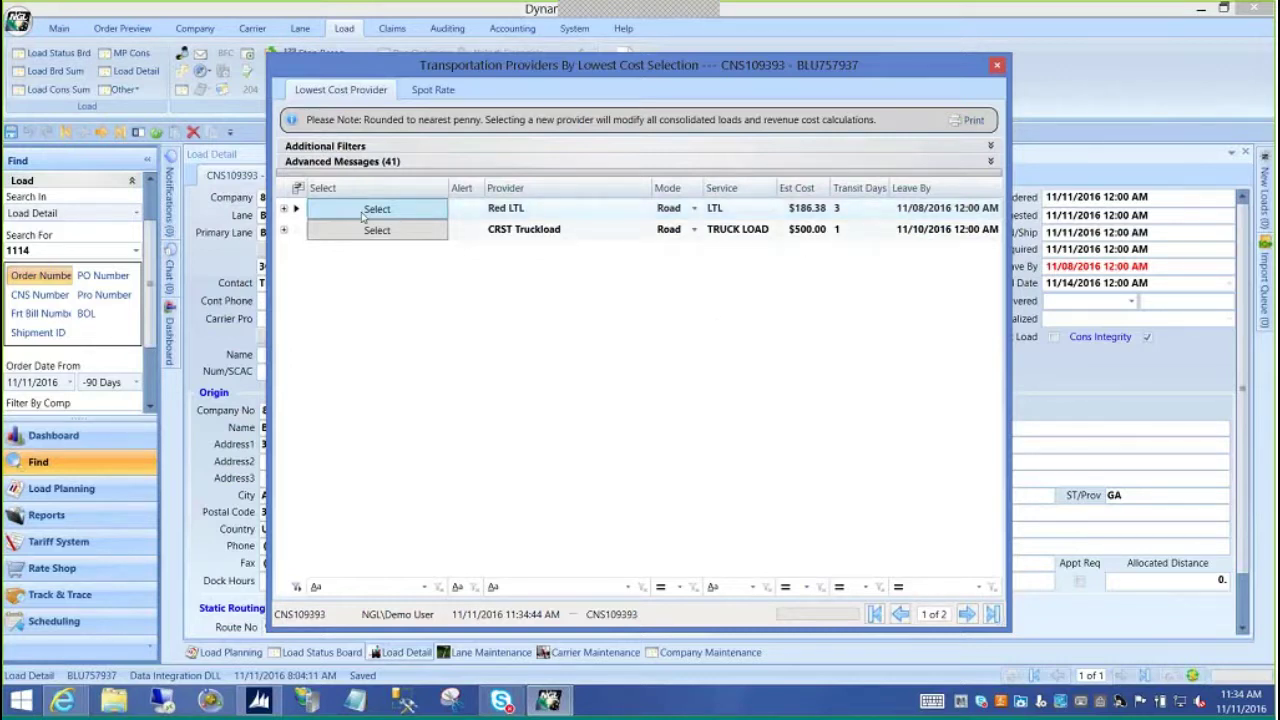
pyautogui.click(392, 232)
pyautogui.doubleClick(424, 238)
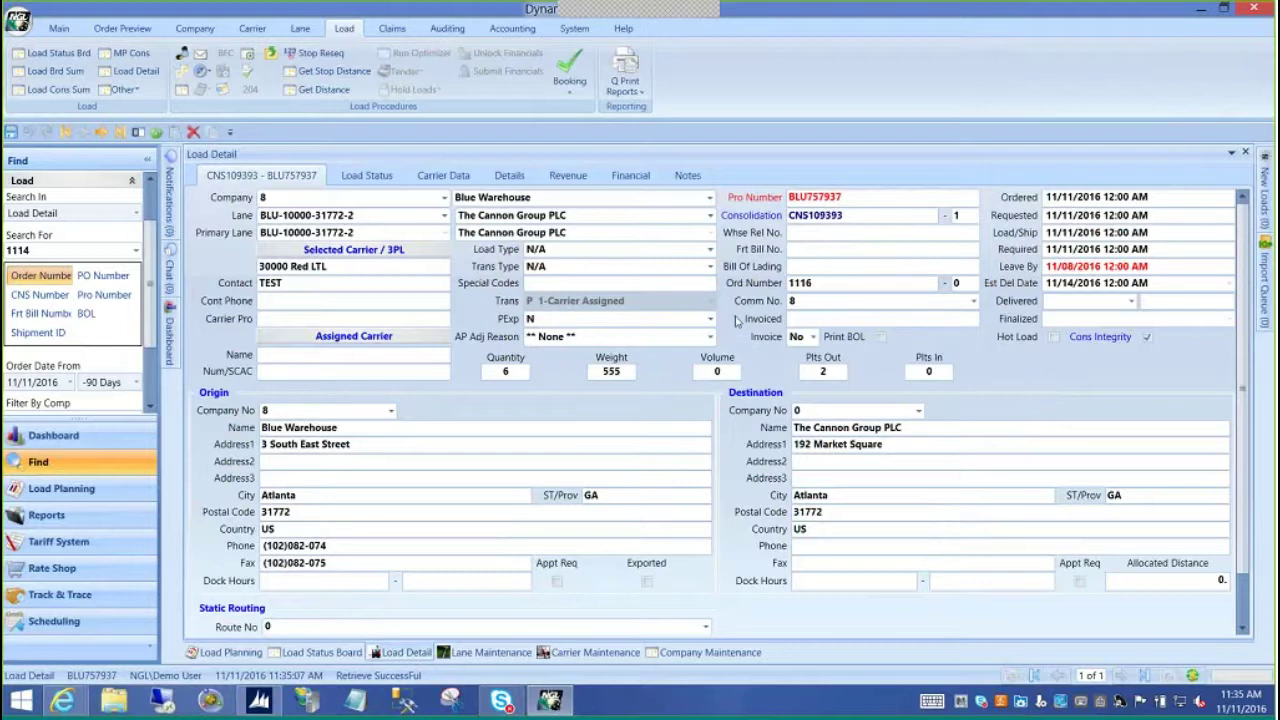
# Tender load BLU757937 to Red LTL, setting status 2-Tendered To Carrier
pyautogui.click(563, 88)
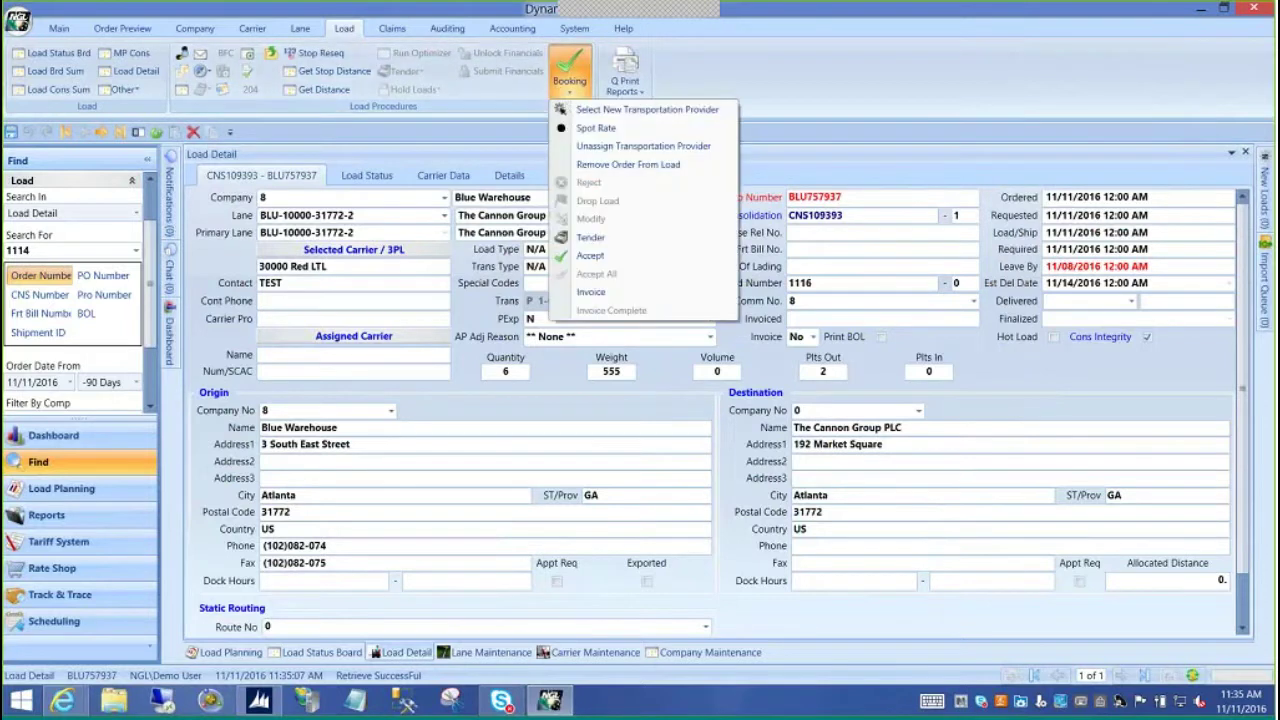
pyautogui.click(594, 238)
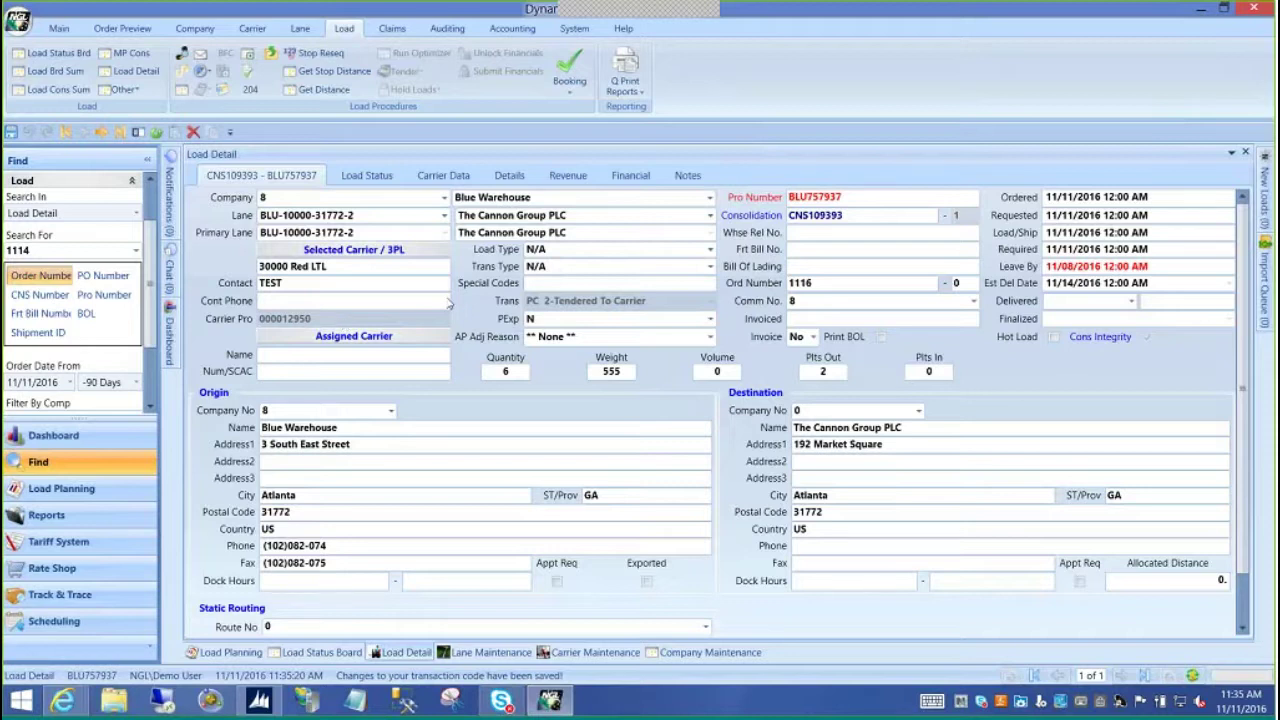
pyautogui.click(569, 75)
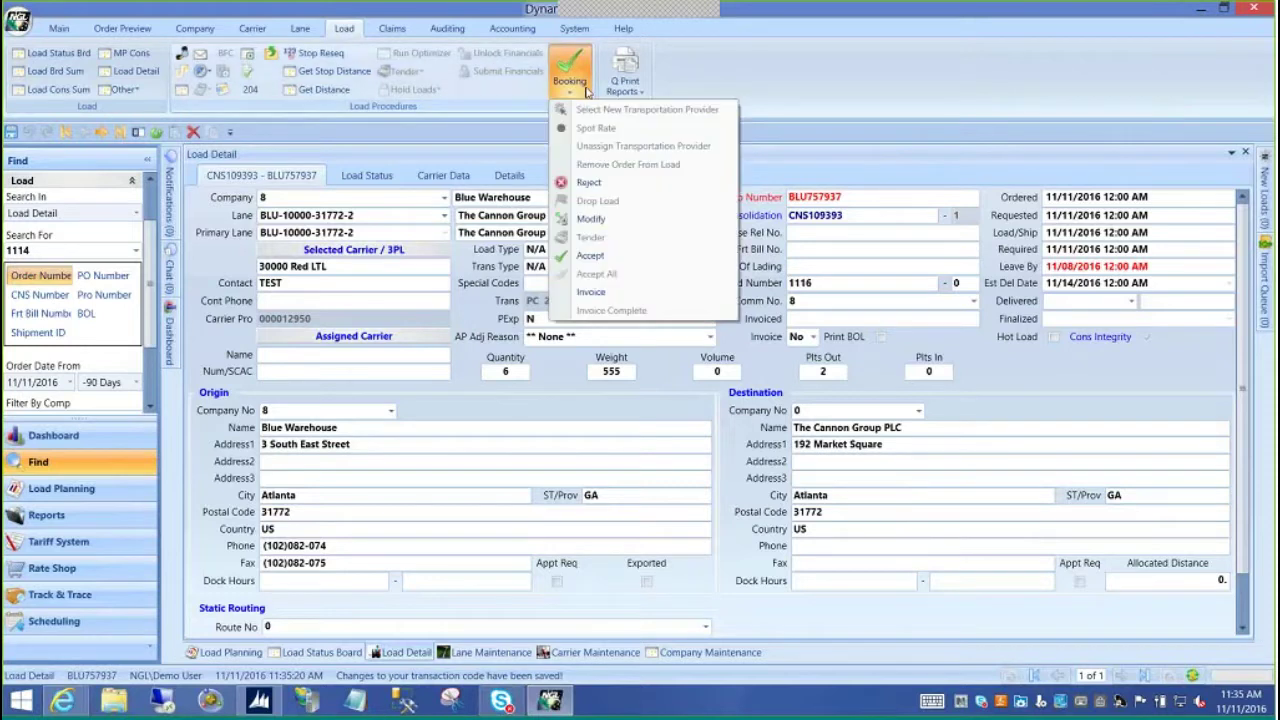
# Accept load BLU757937 on the carrier's behalf, finalizing it as 3-Accepted By Carrier/Finalized
pyautogui.click(592, 255)
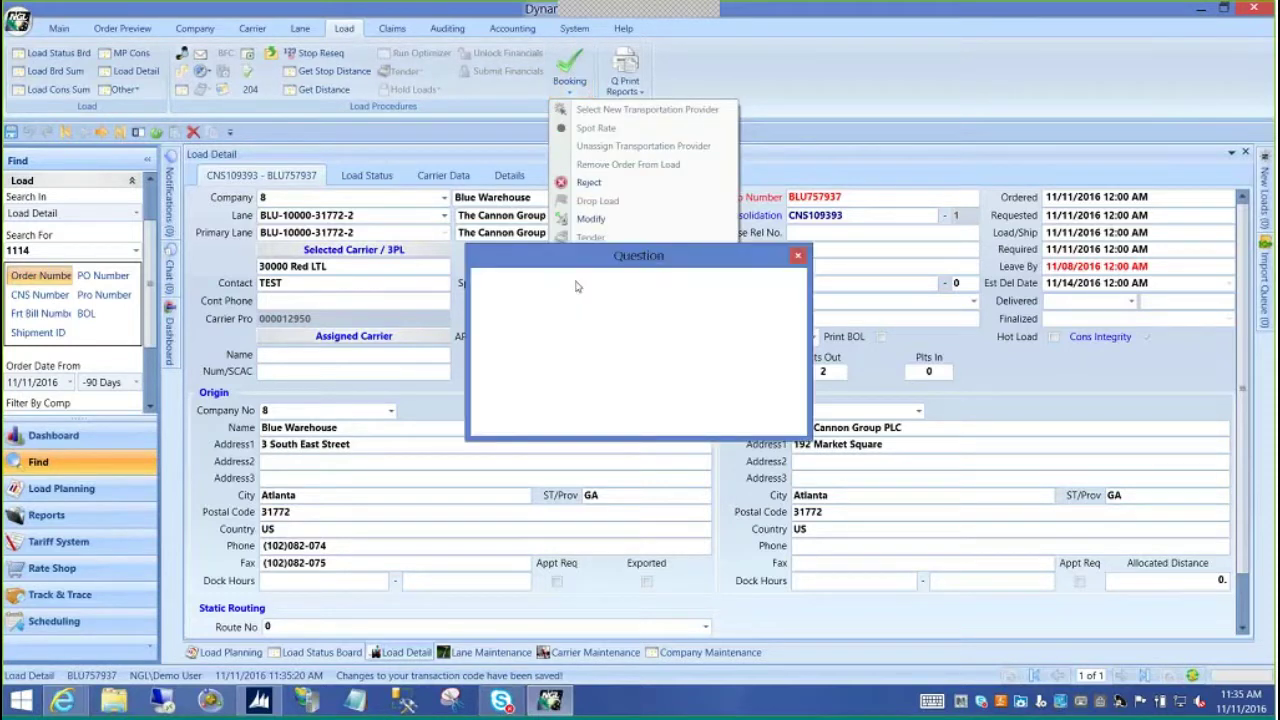
pyautogui.click(683, 403)
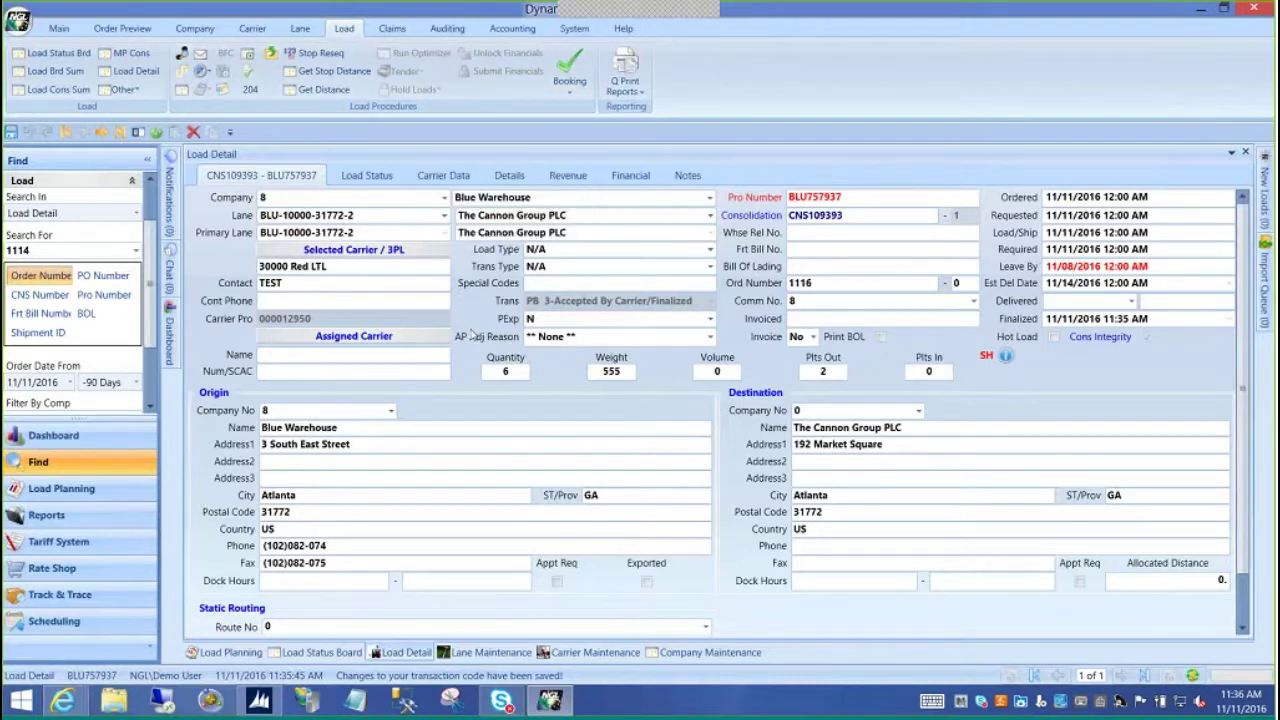
# Move the 14,850.00 CA shipment 279082 into FEDEX Priority load CNS109340, ahead of stop 279092
pyautogui.click(230, 652)
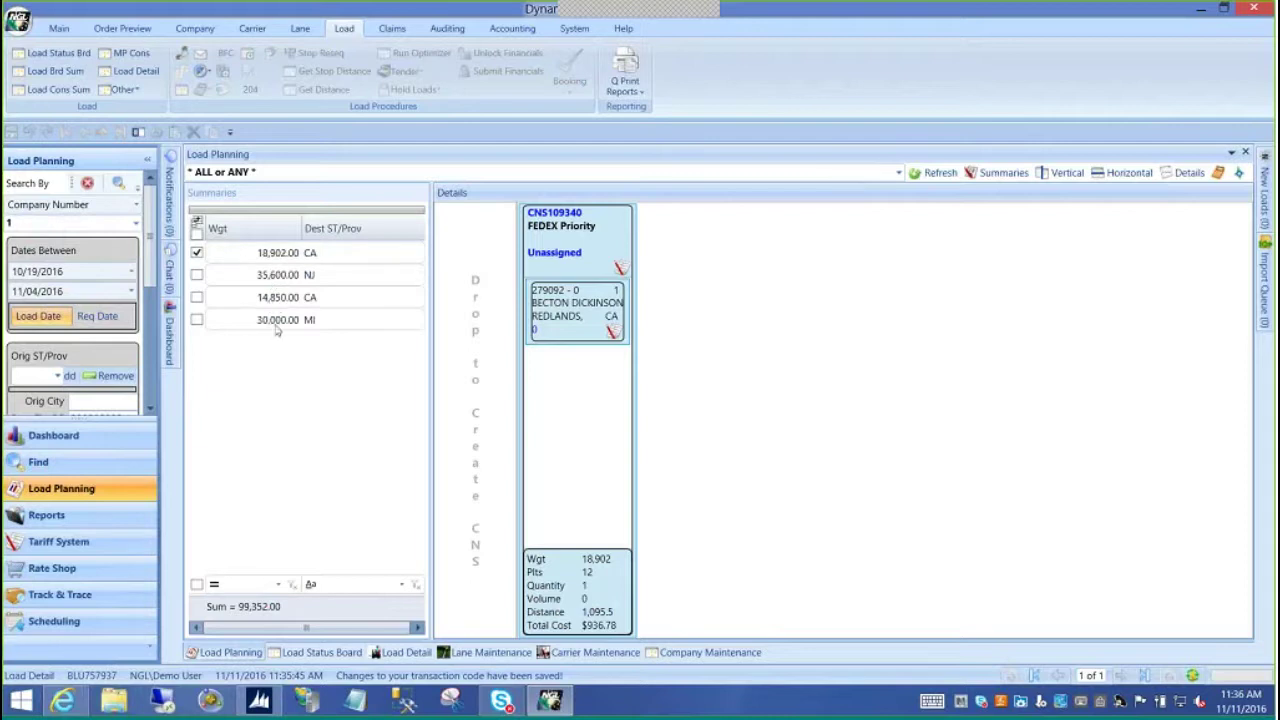
pyautogui.click(196, 297)
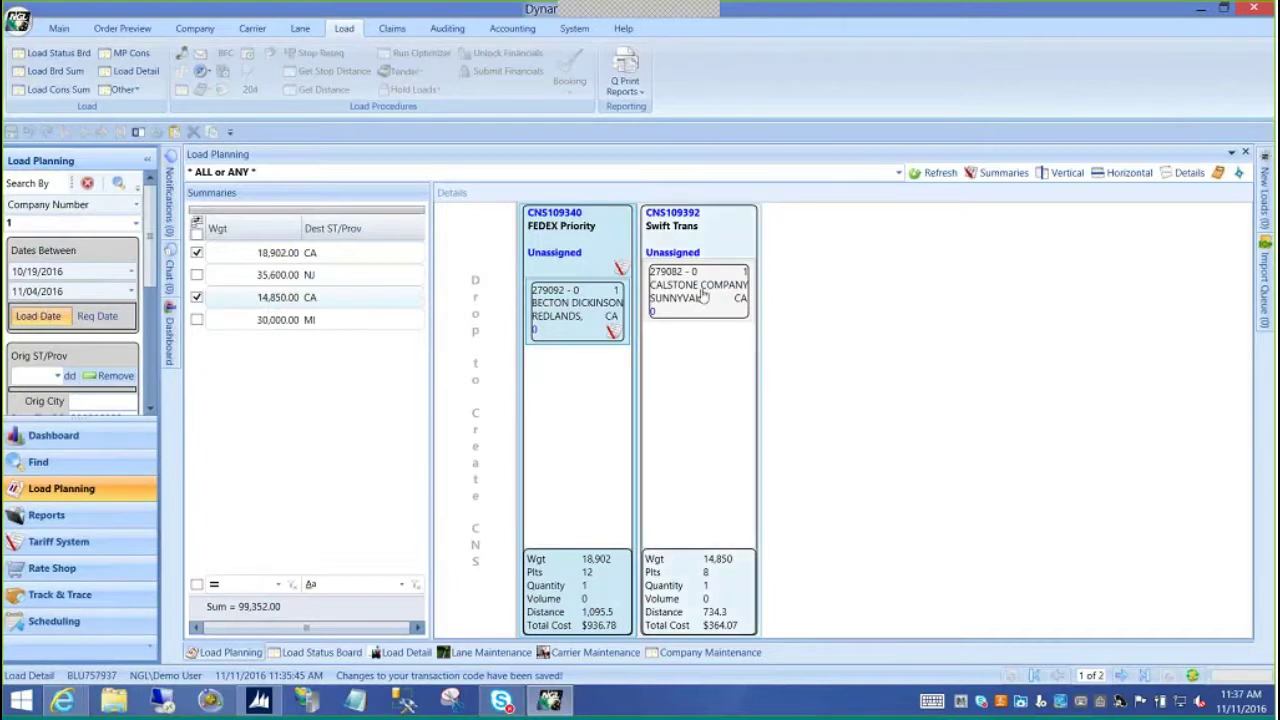
pyautogui.moveTo(703, 290); pyautogui.dragTo(585, 390)
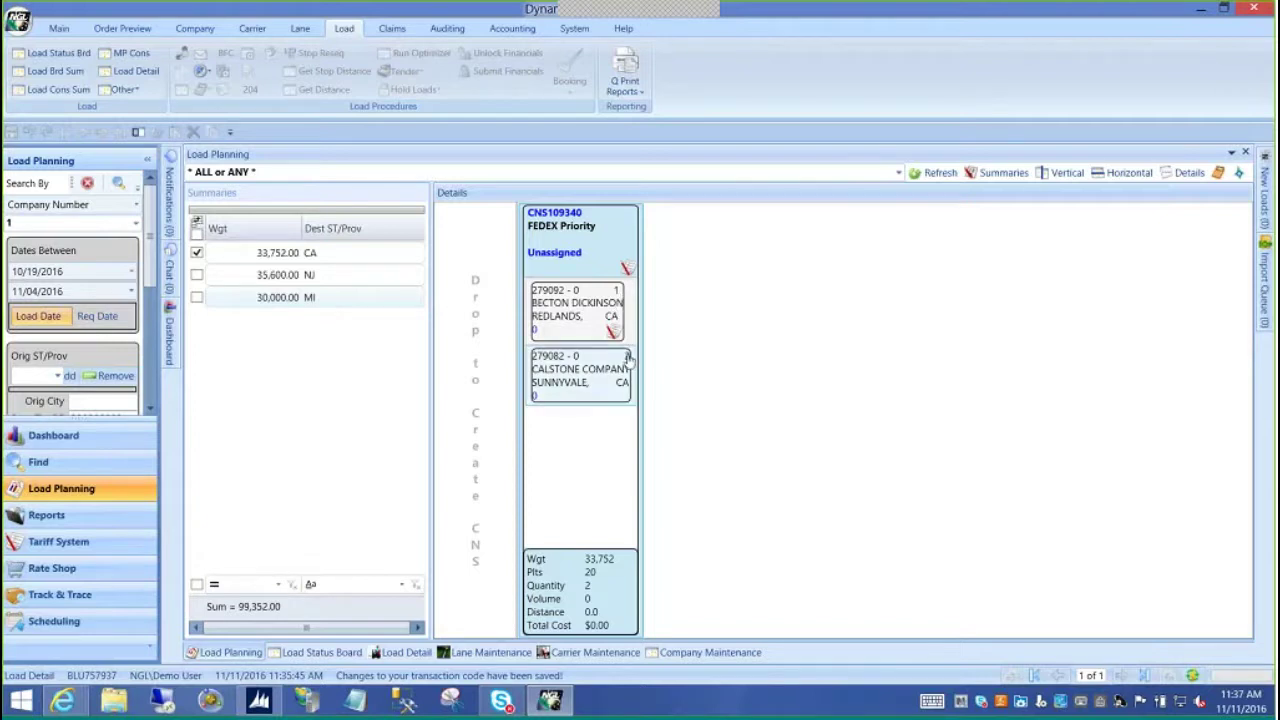
pyautogui.moveTo(583, 378); pyautogui.dragTo(575, 316)
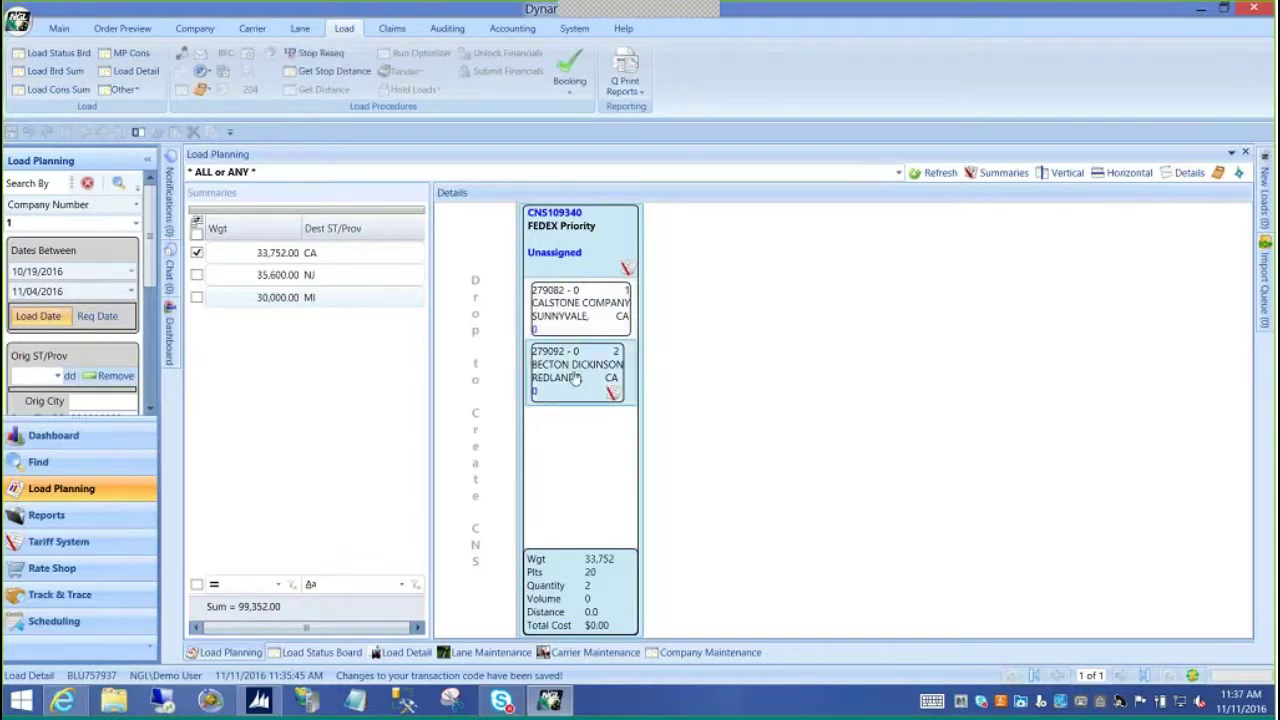
# Select Swift Trans and one of its contacts as carrier for CNS109340, totalling $700.21
pyautogui.click(569, 76)
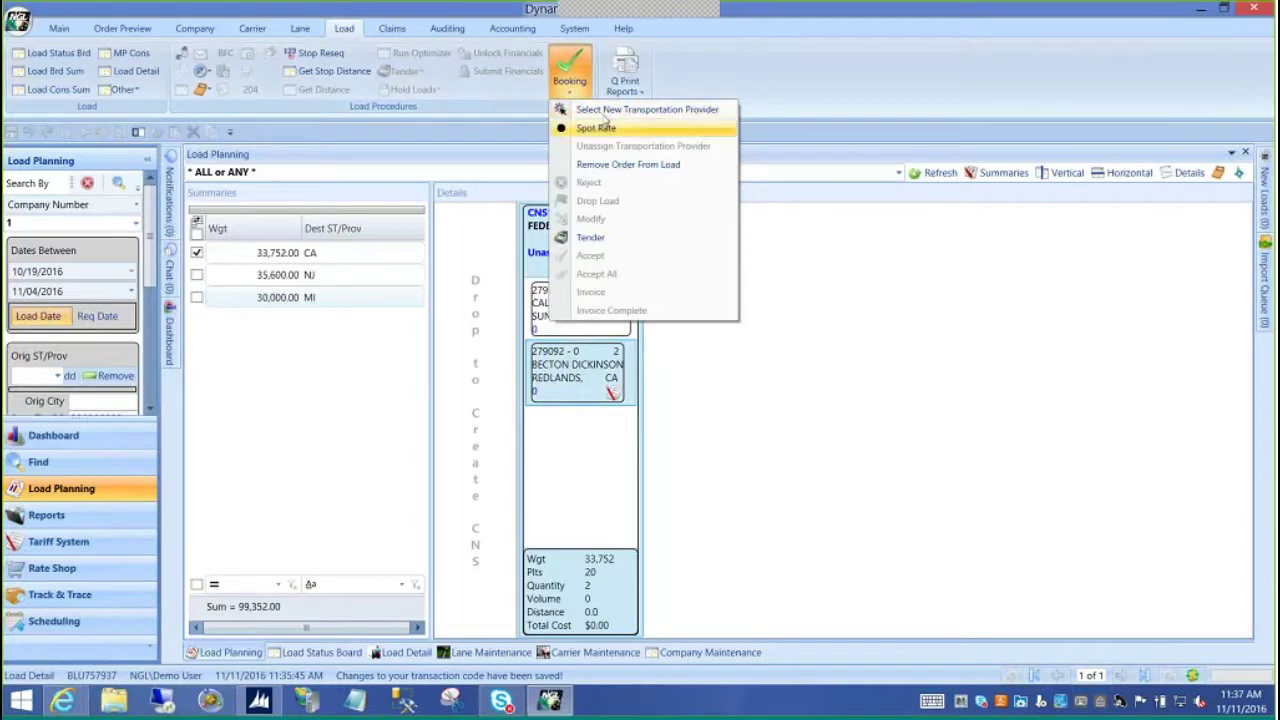
pyautogui.click(600, 110)
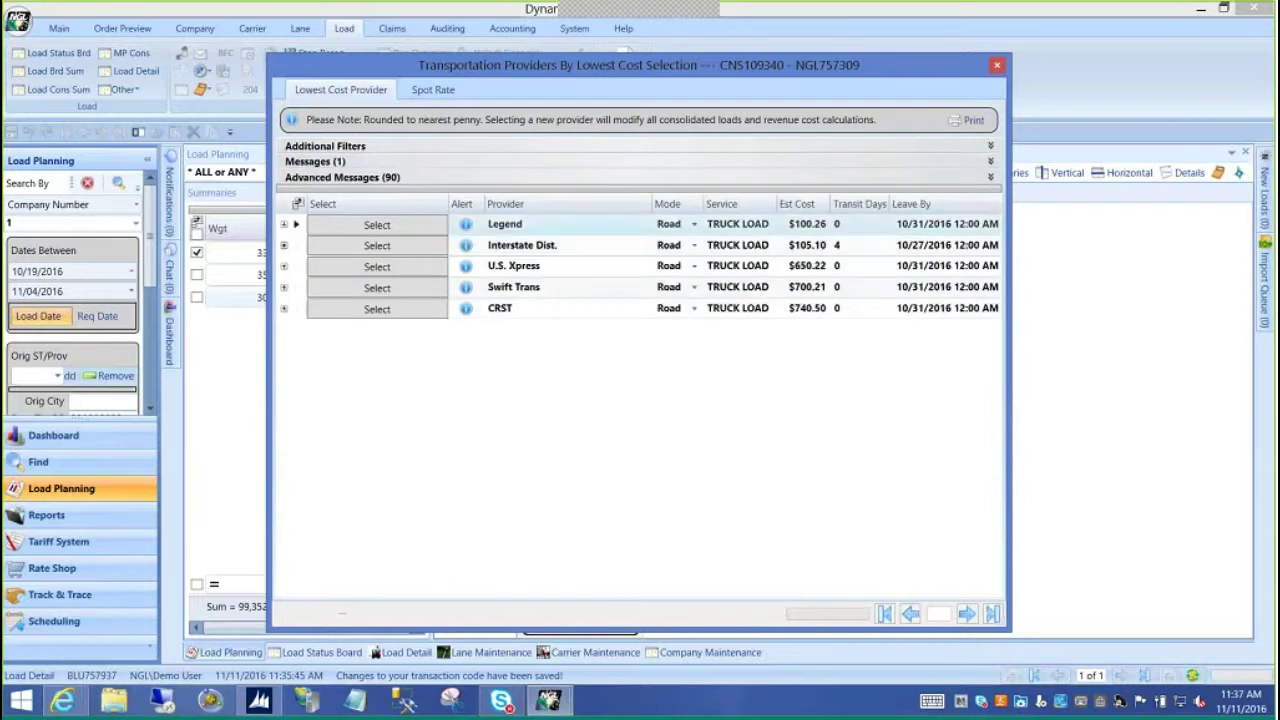
pyautogui.click(396, 288)
pyautogui.doubleClick(432, 233)
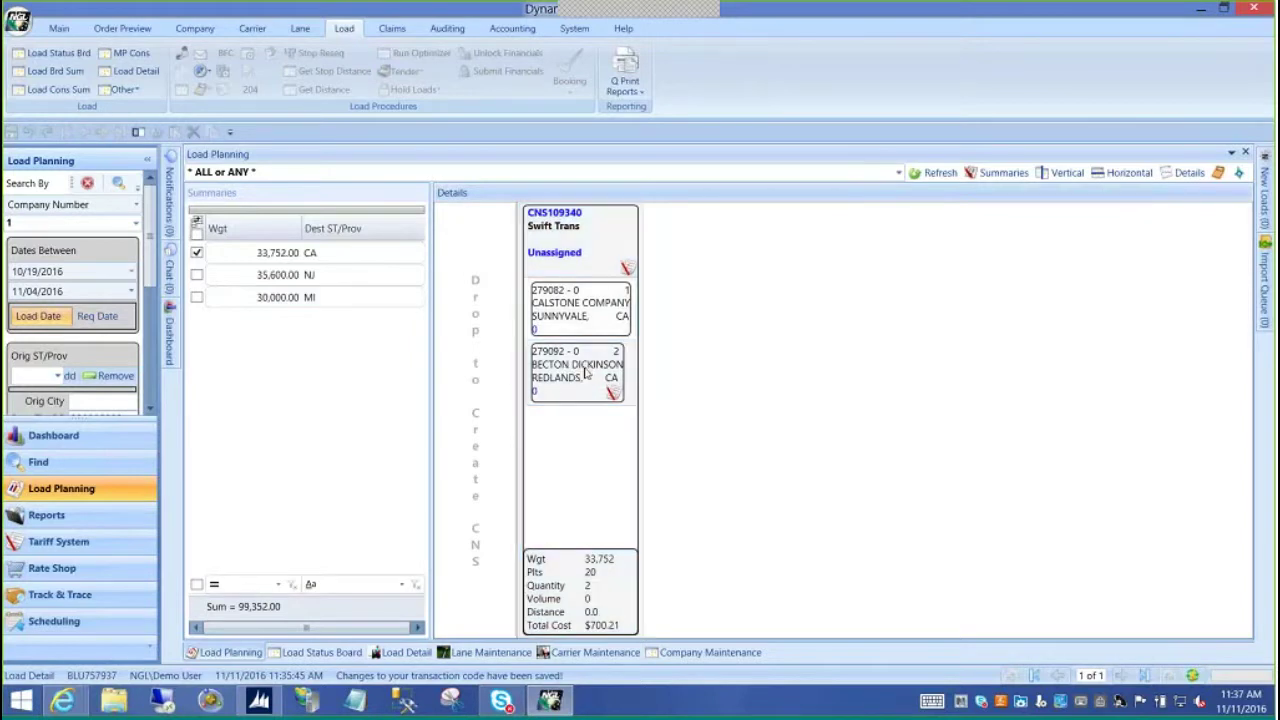
pyautogui.rightClick(586, 372)
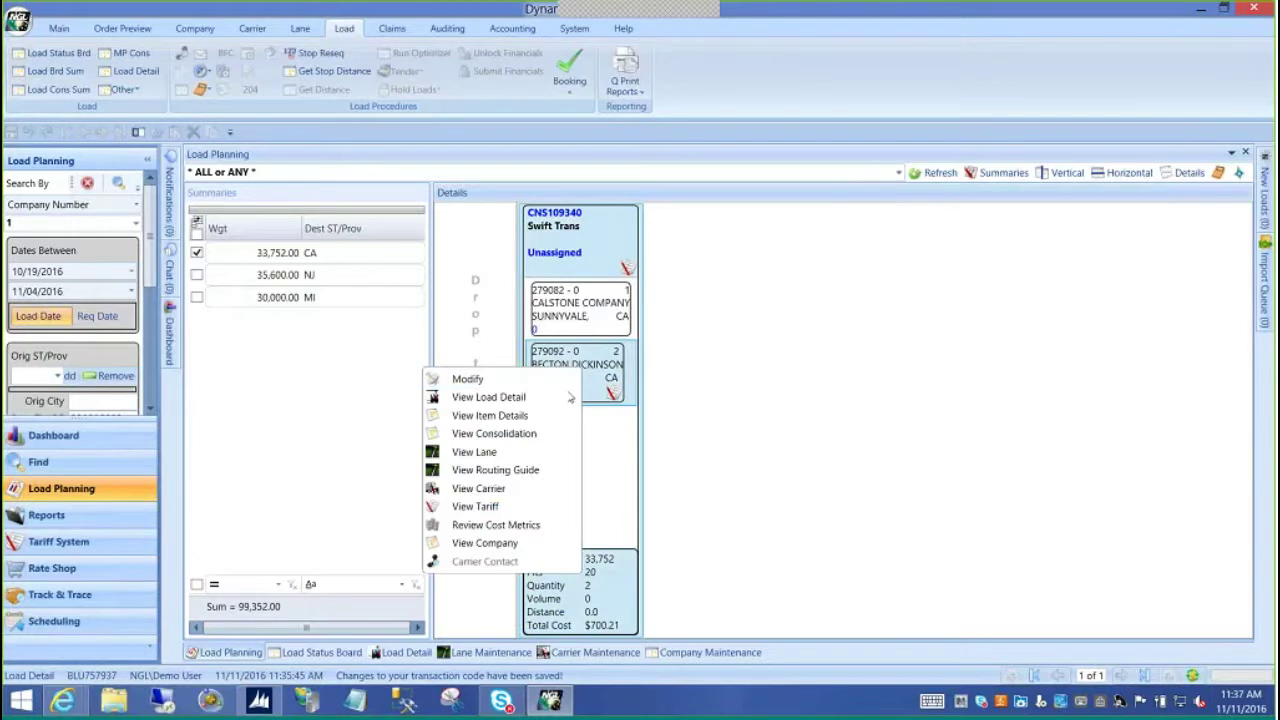
pyautogui.click(570, 397)
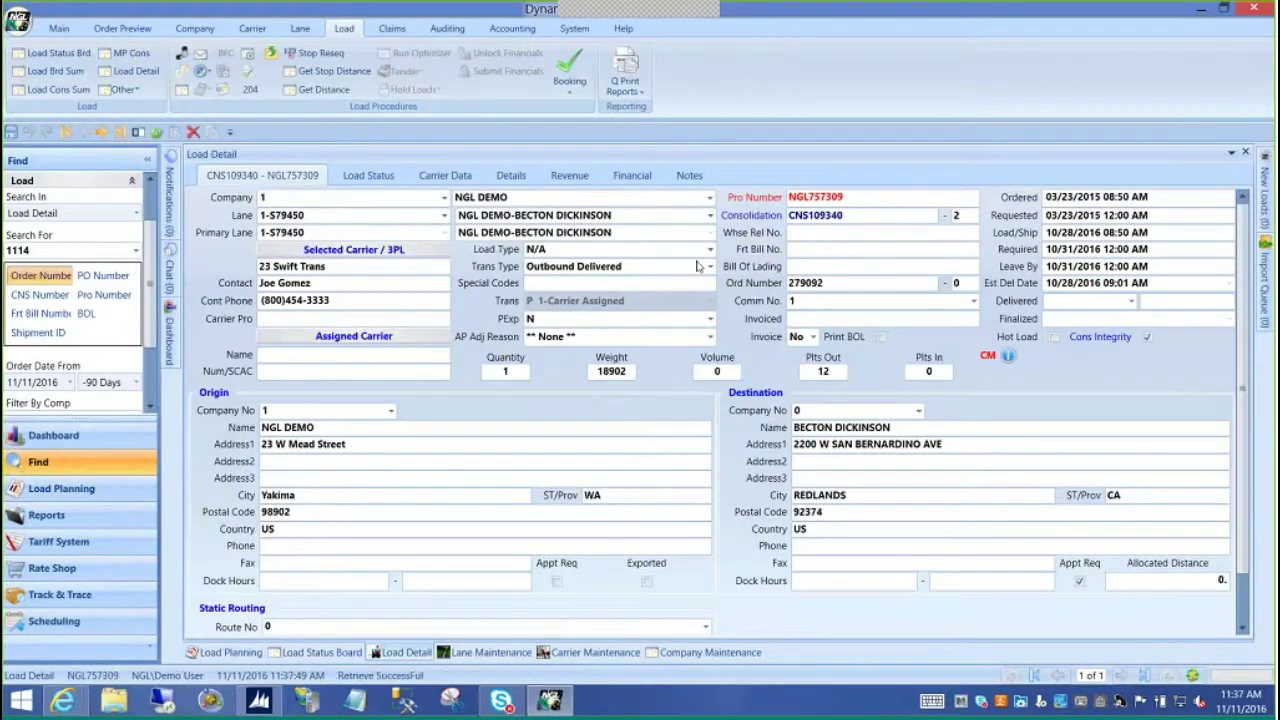
pyautogui.click(585, 179)
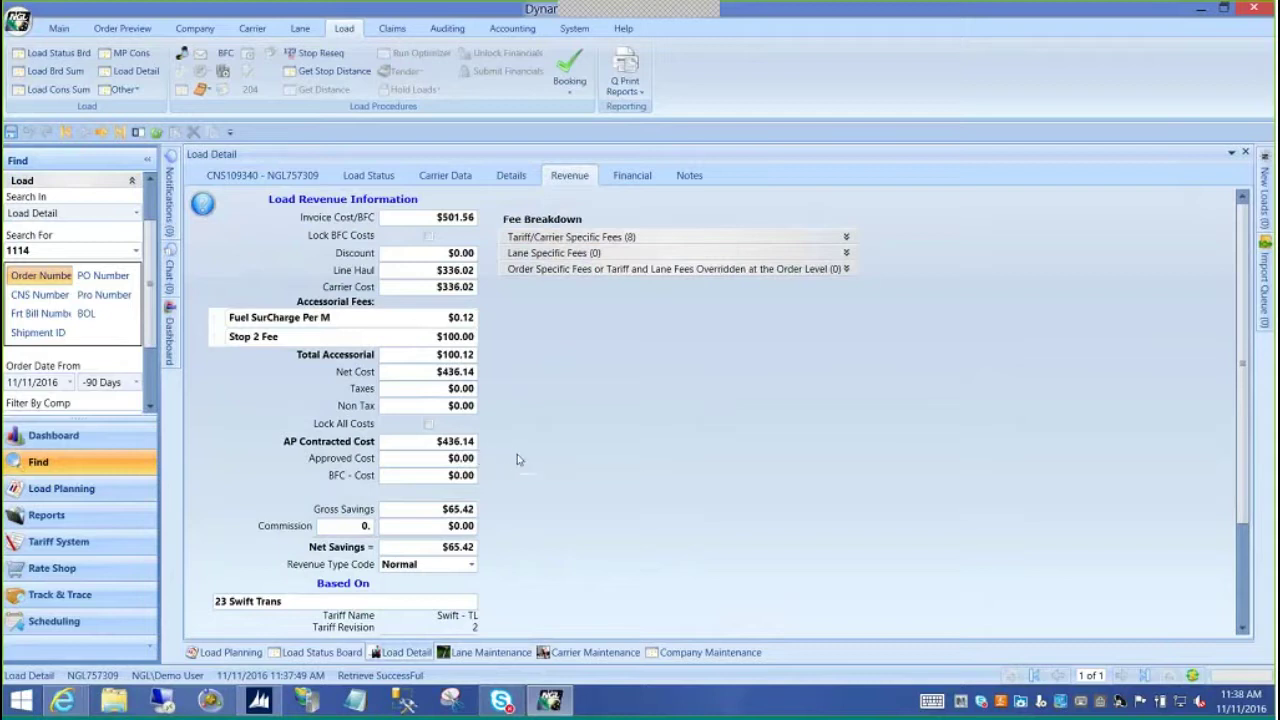
pyautogui.click(240, 654)
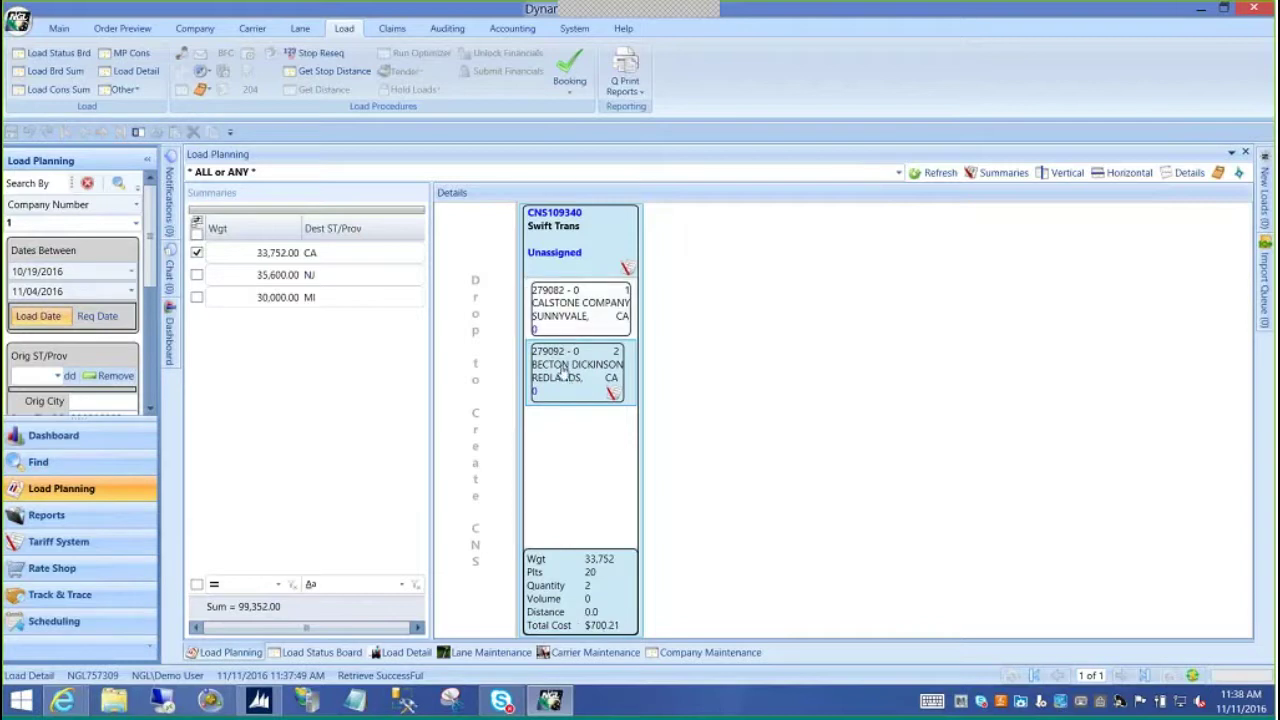
pyautogui.click(569, 88)
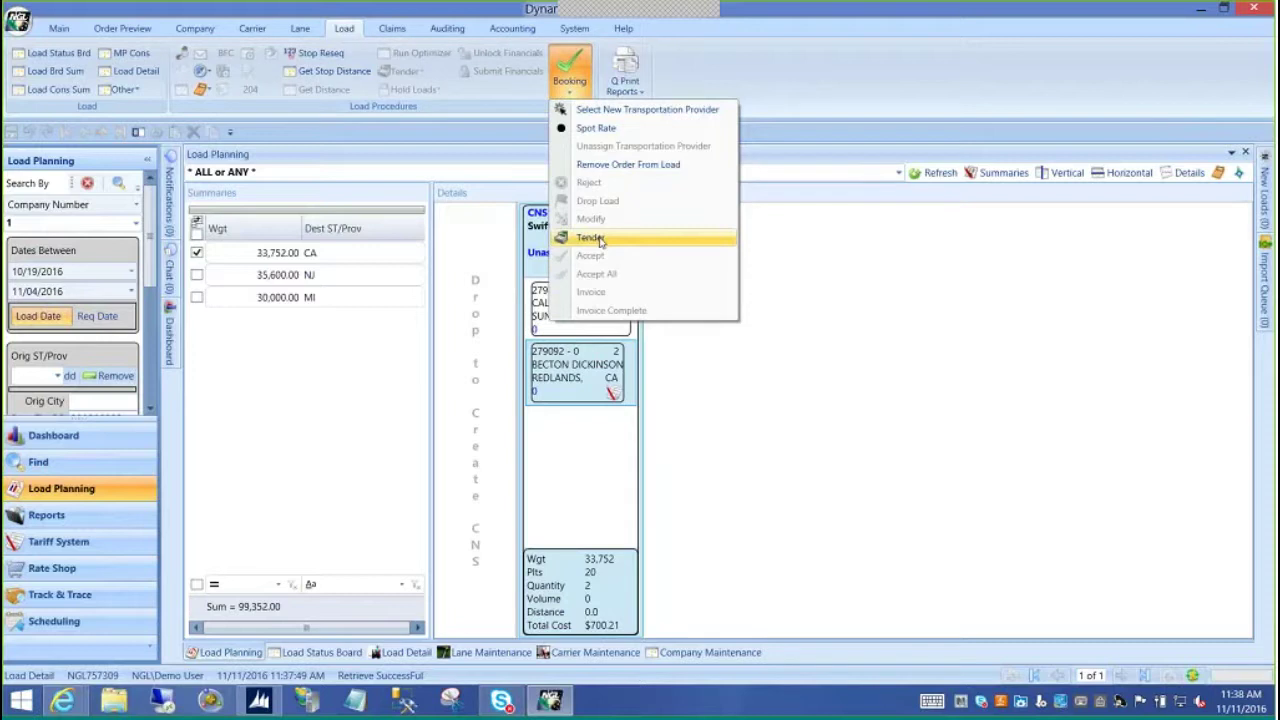
pyautogui.click(730, 83)
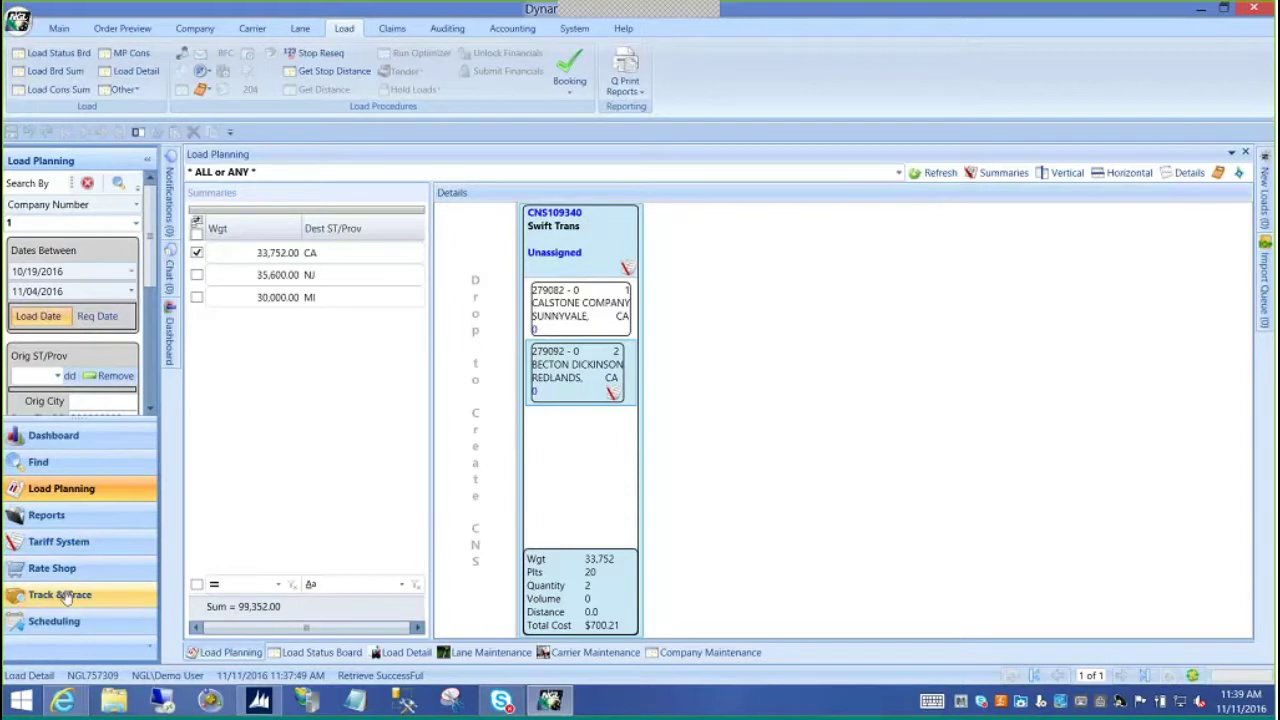
pyautogui.click(62, 700)
# Review the Track & Trace load detail for PRO BLU757936 (Red LTL, 4 cases, 440), then close it
pyautogui.click(145, 568)
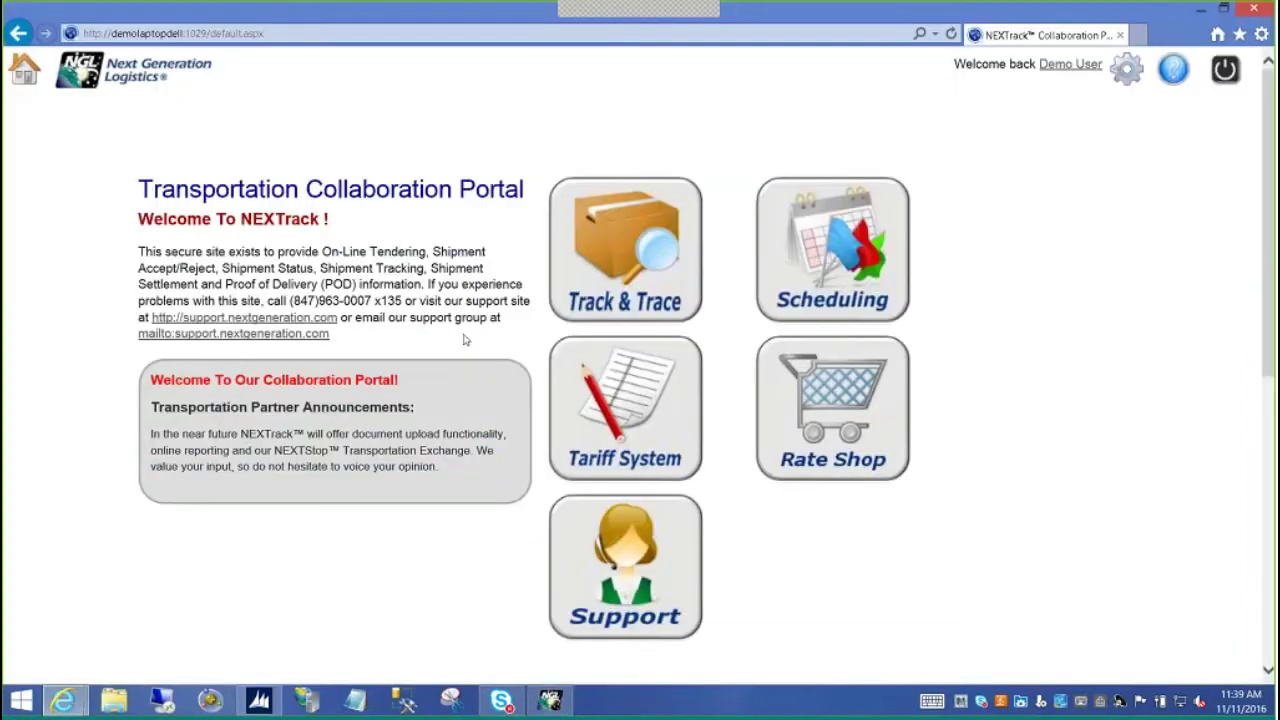
pyautogui.click(588, 298)
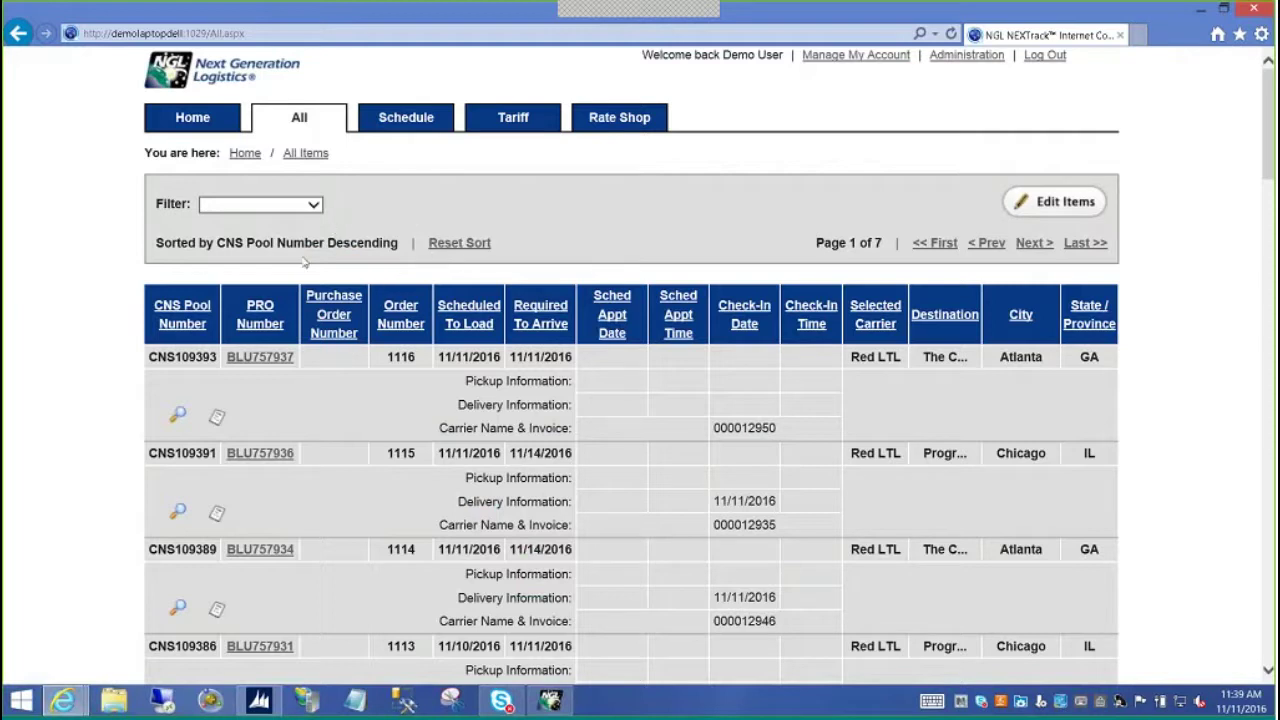
pyautogui.click(278, 453)
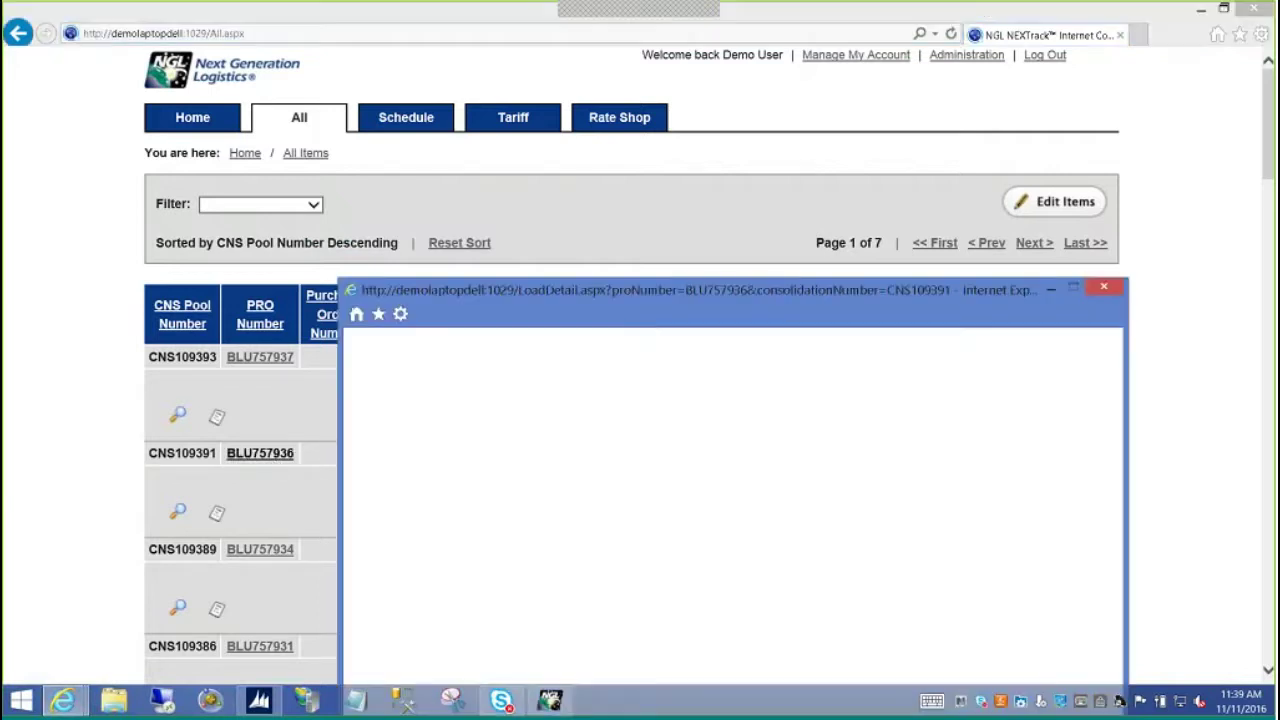
pyautogui.moveTo(636, 292); pyautogui.dragTo(619, 70)
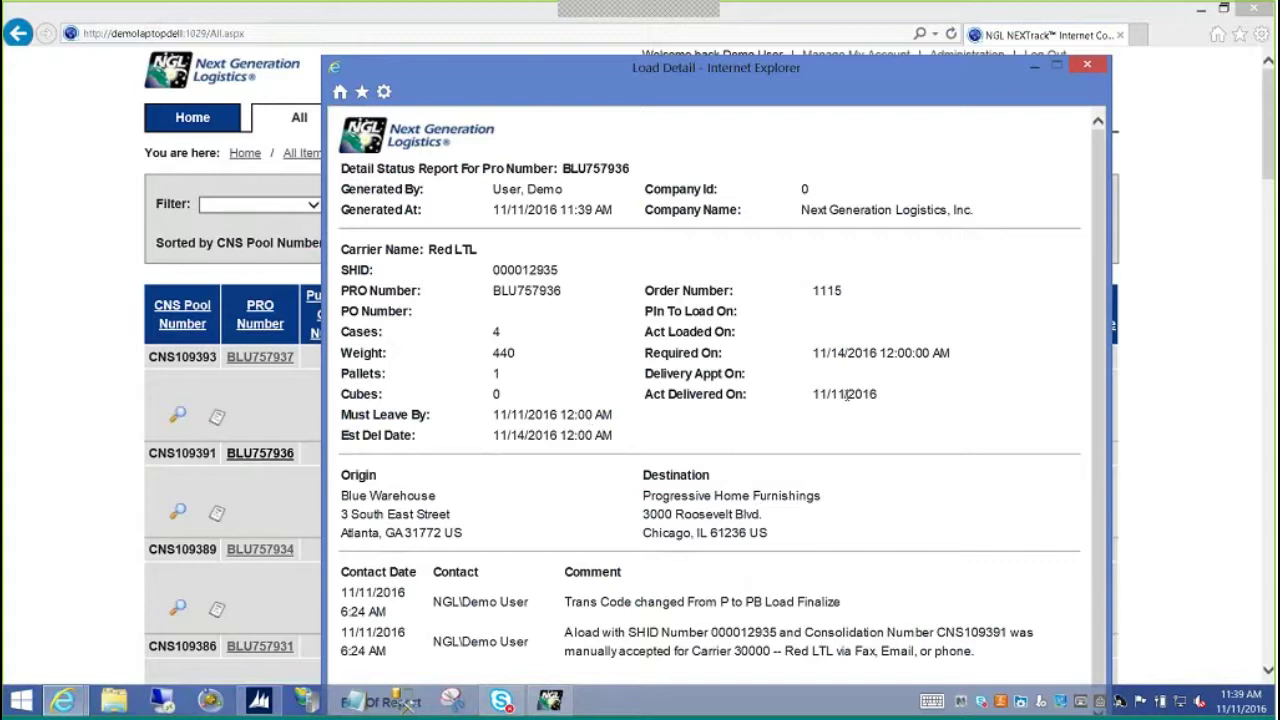
pyautogui.scroll(-1, 648, 578)
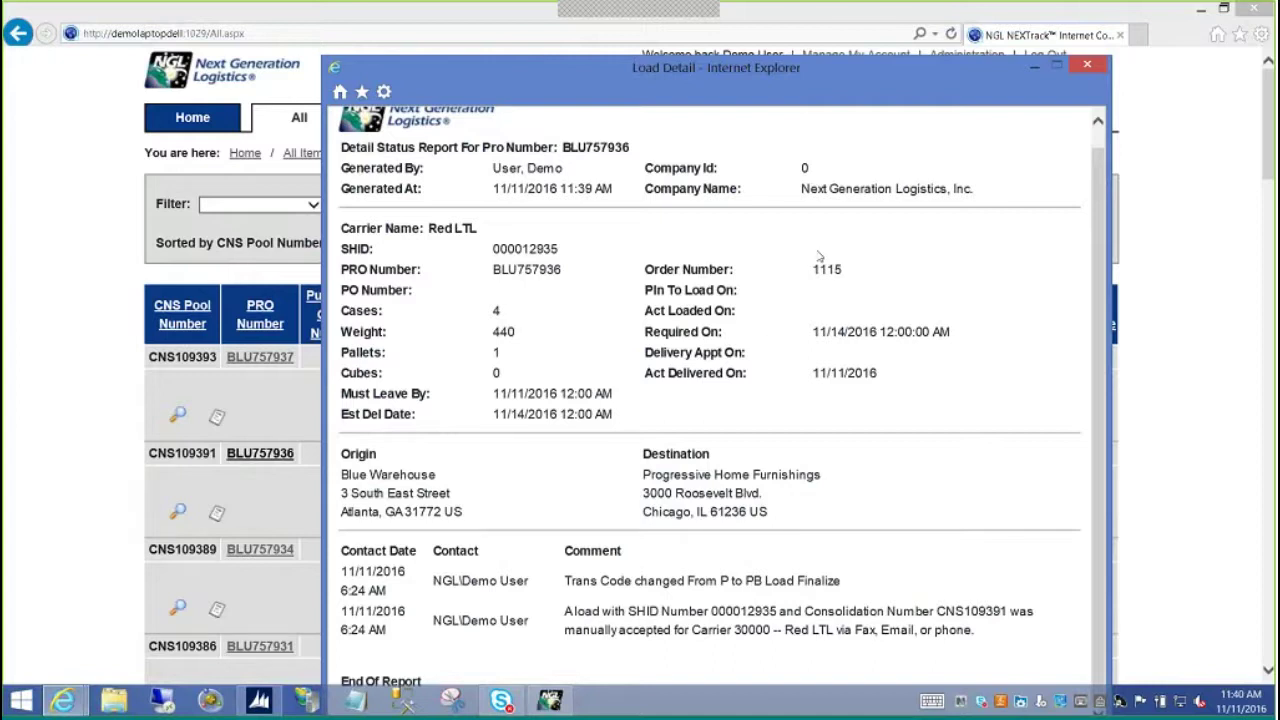
pyautogui.click(1087, 65)
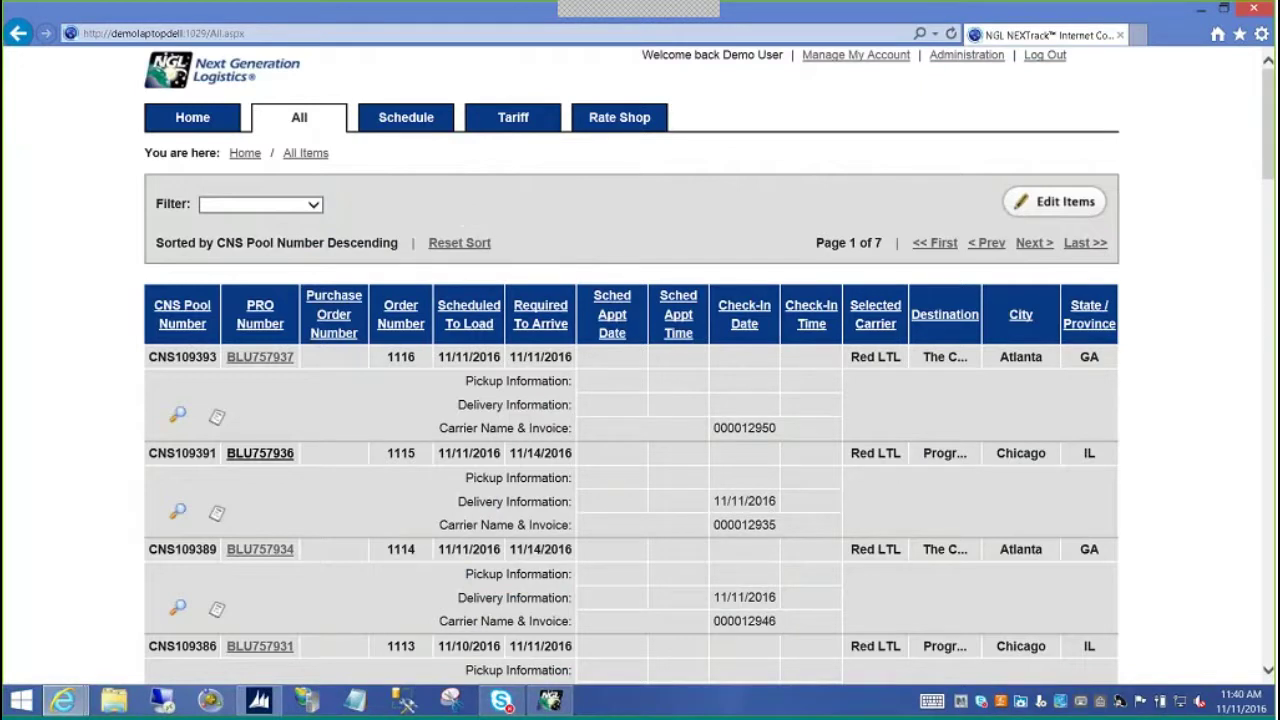
# Schedule consolidated load CNS109389 on Dock 1 at 9–10 AM and save the appointment
pyautogui.click(386, 120)
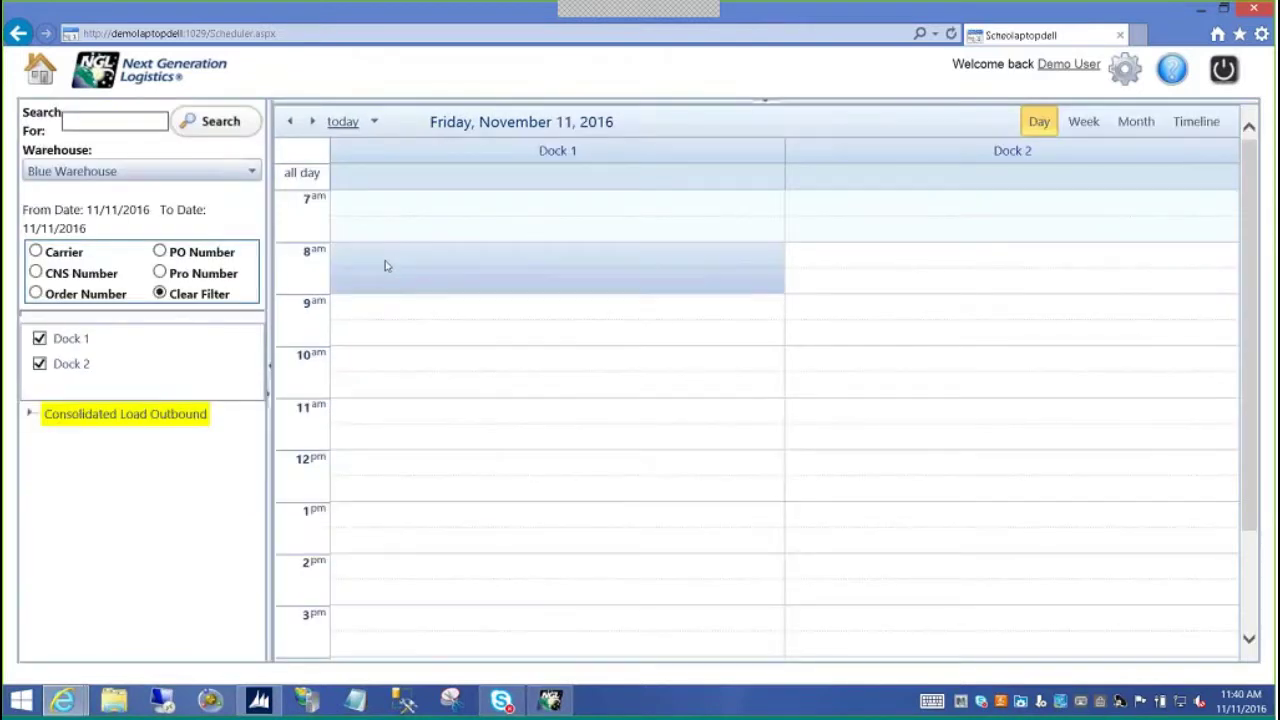
pyautogui.click(29, 414)
pyautogui.moveTo(71, 438); pyautogui.dragTo(500, 329)
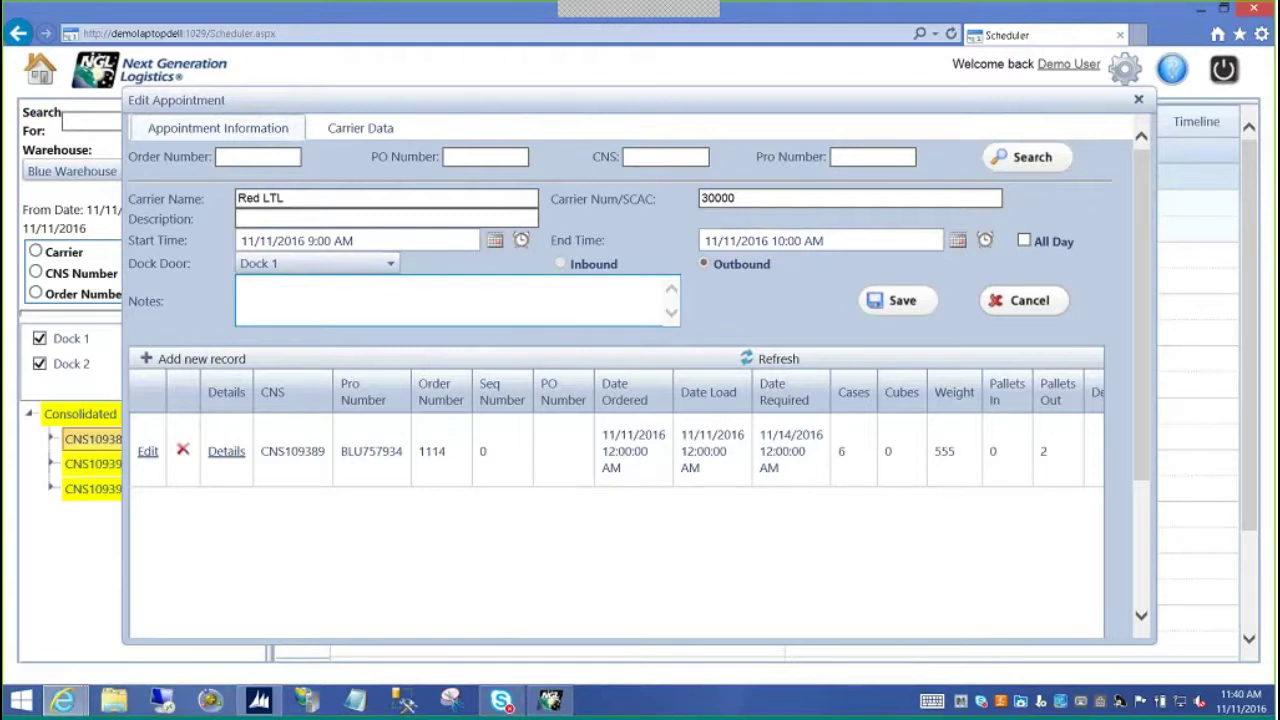
pyautogui.click(888, 302)
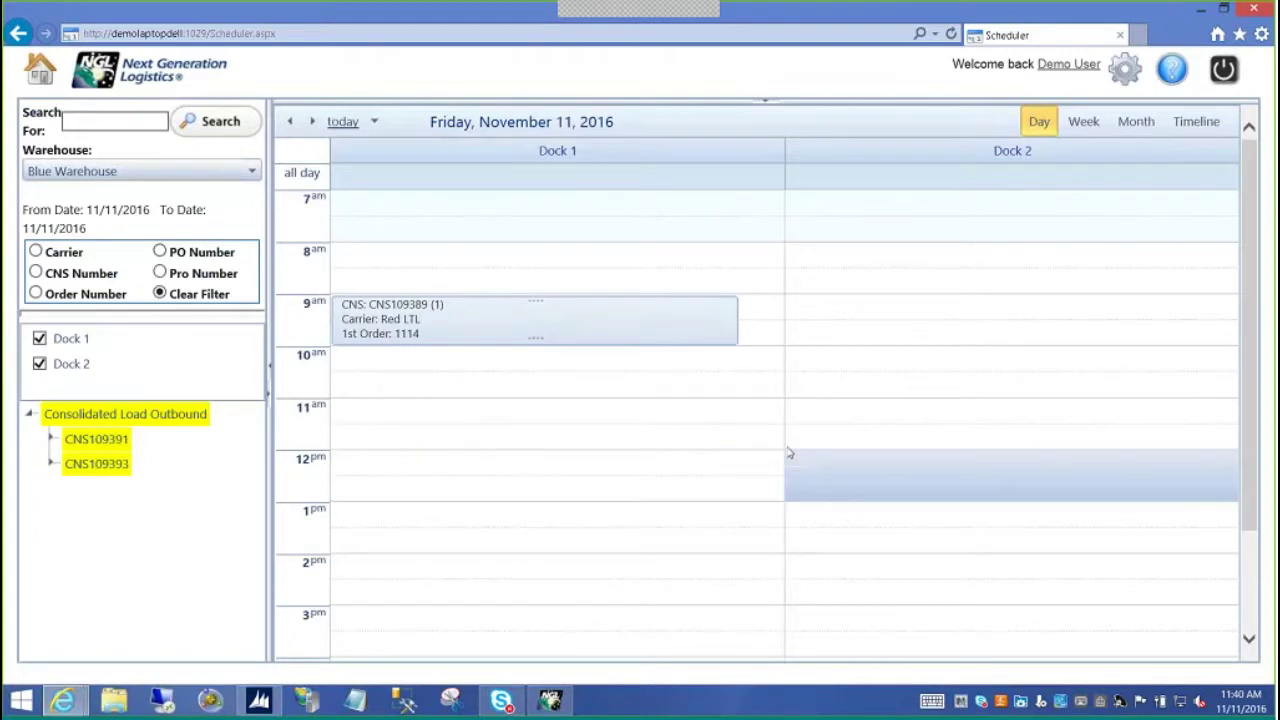
# Check the CNS109389 appointment in and out, then open Dynar's AP Frt Bill Mass Entry
pyautogui.rightClick(684, 340)
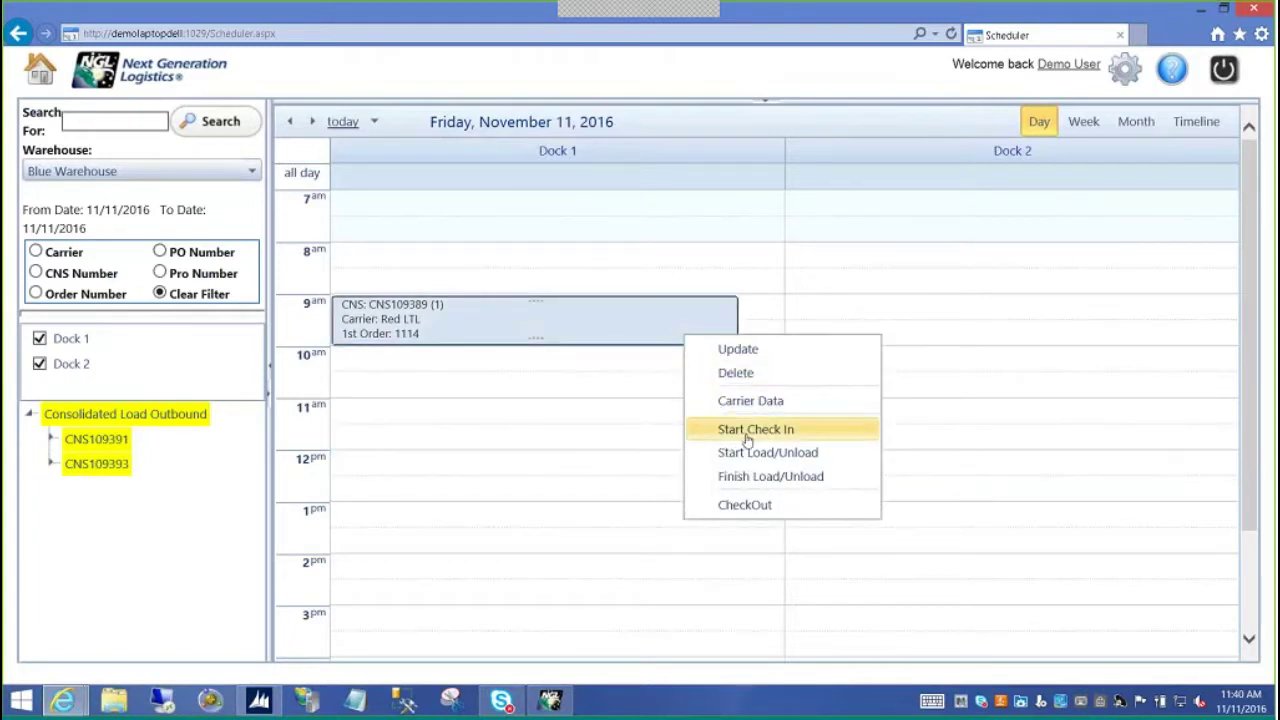
pyautogui.click(755, 429)
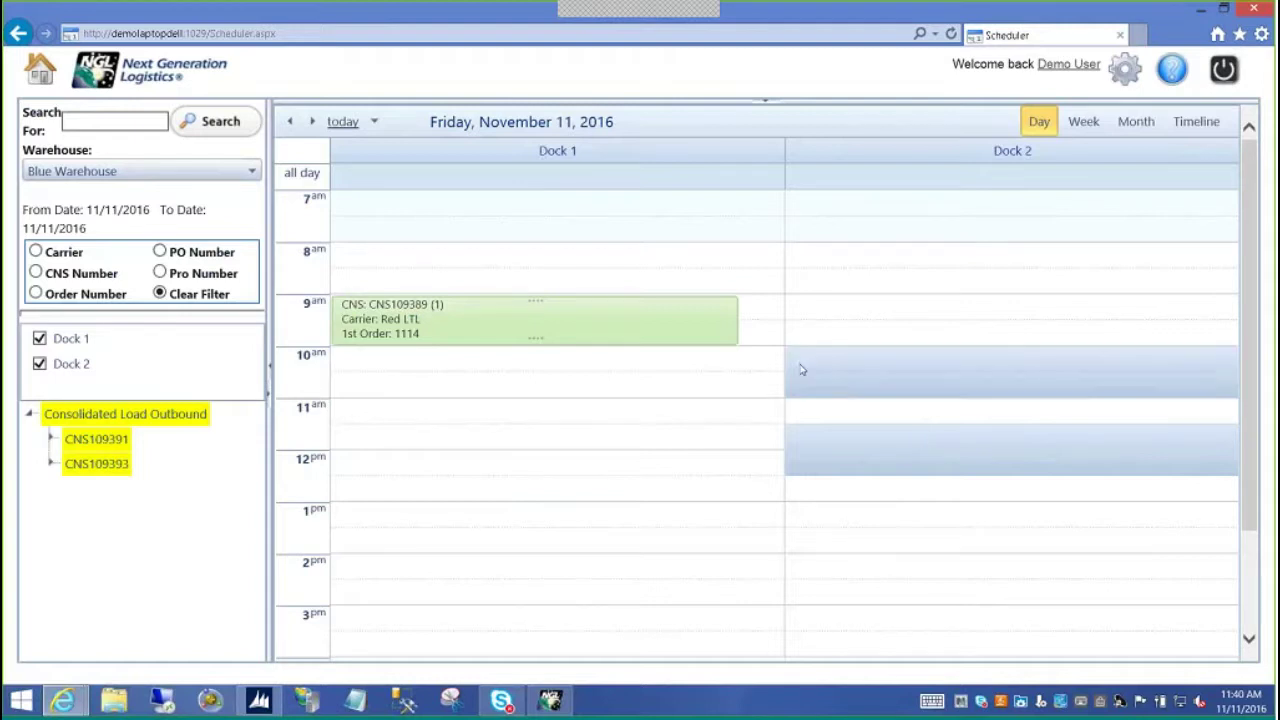
pyautogui.rightClick(652, 325)
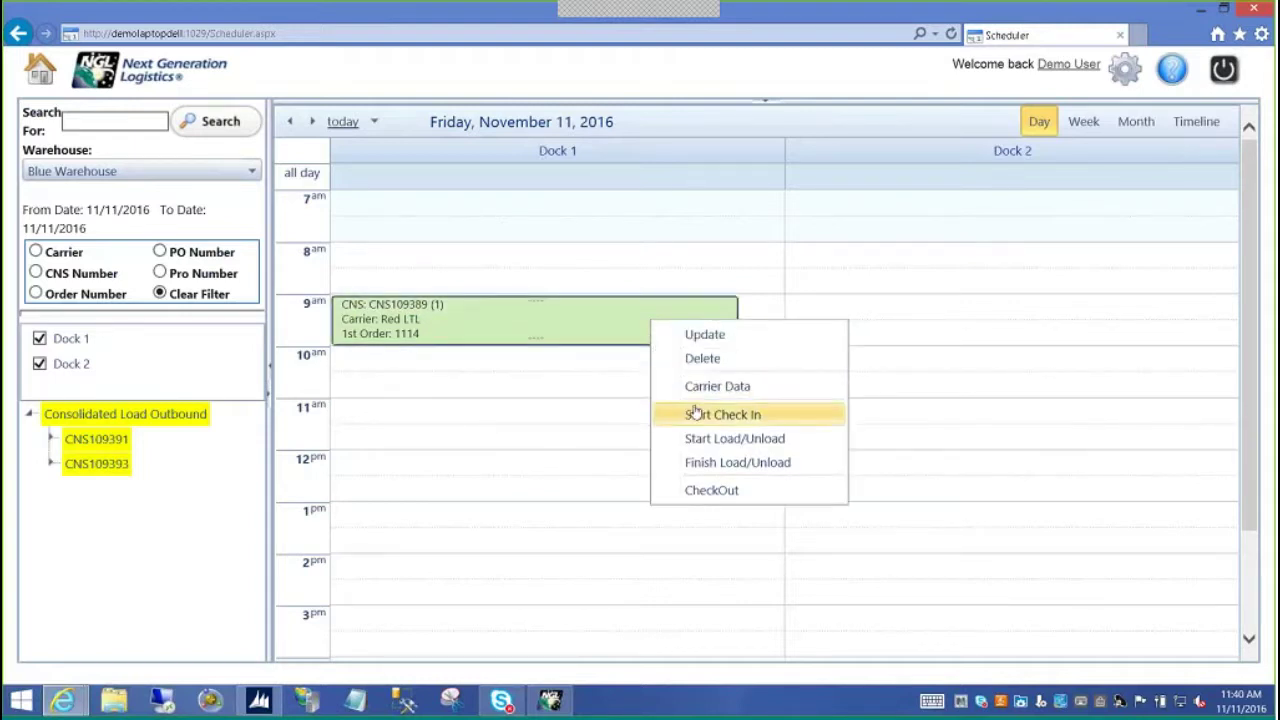
pyautogui.click(692, 492)
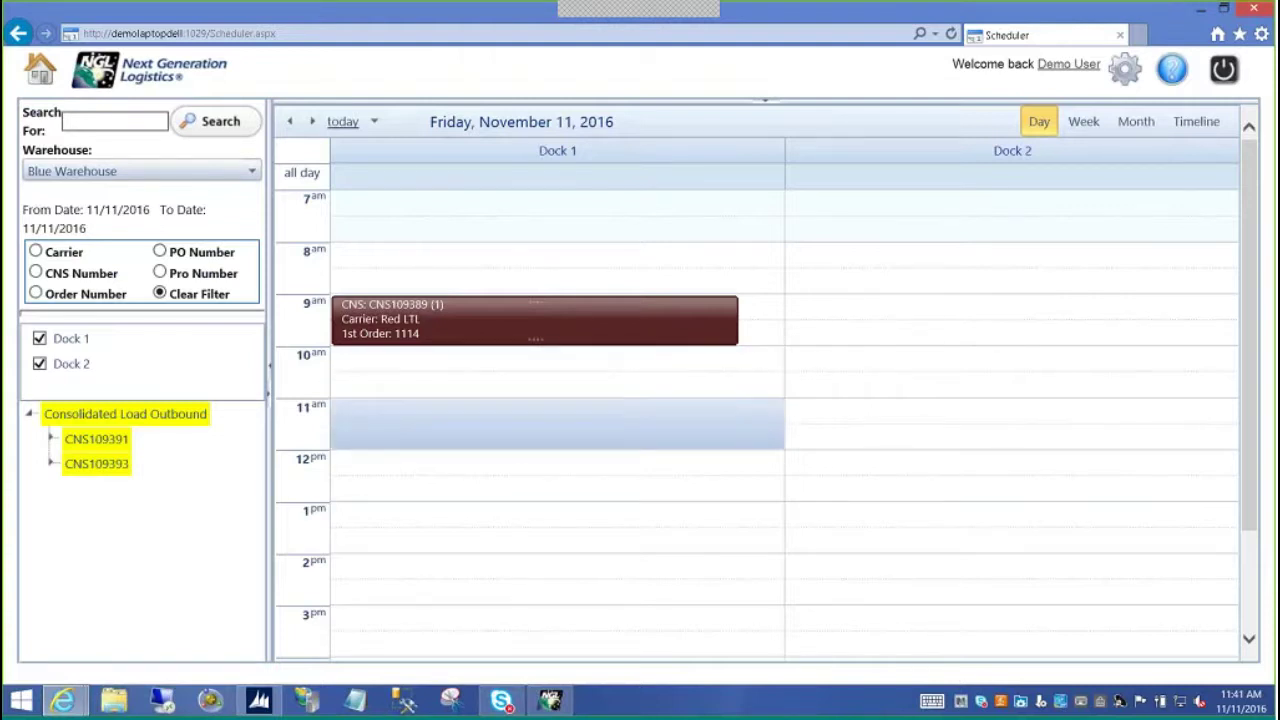
pyautogui.click(550, 700)
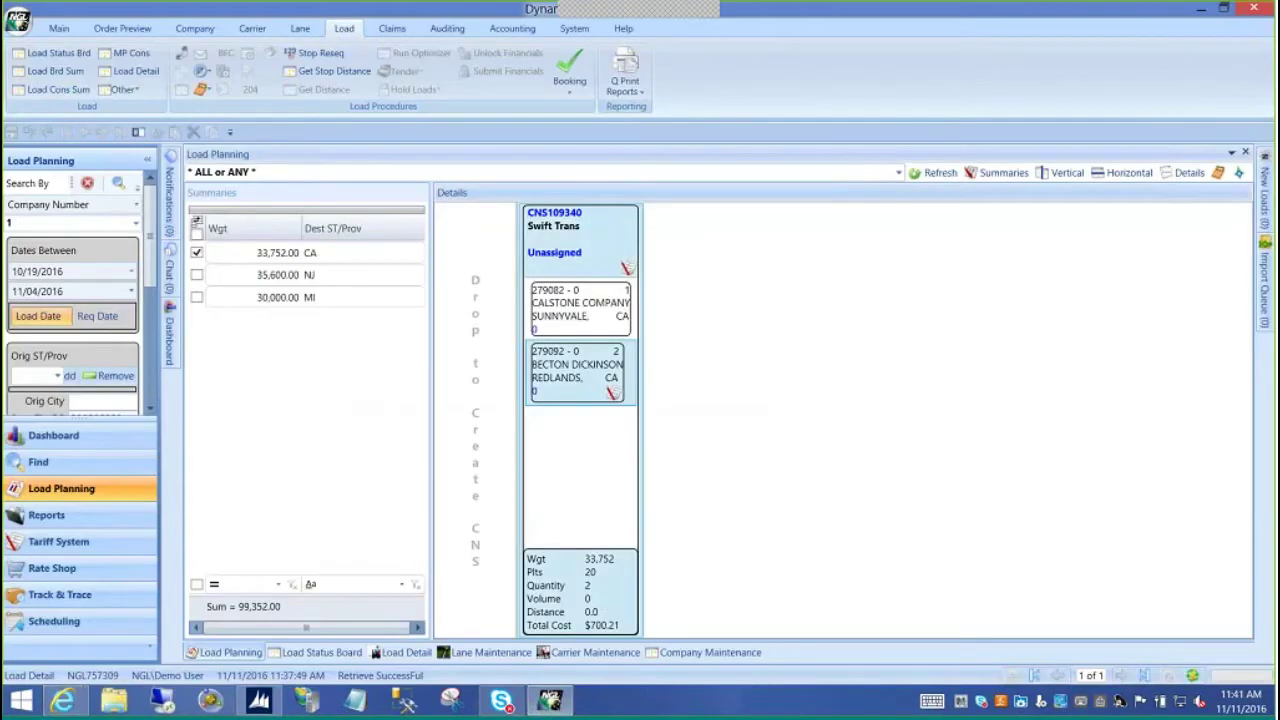
pyautogui.click(530, 32)
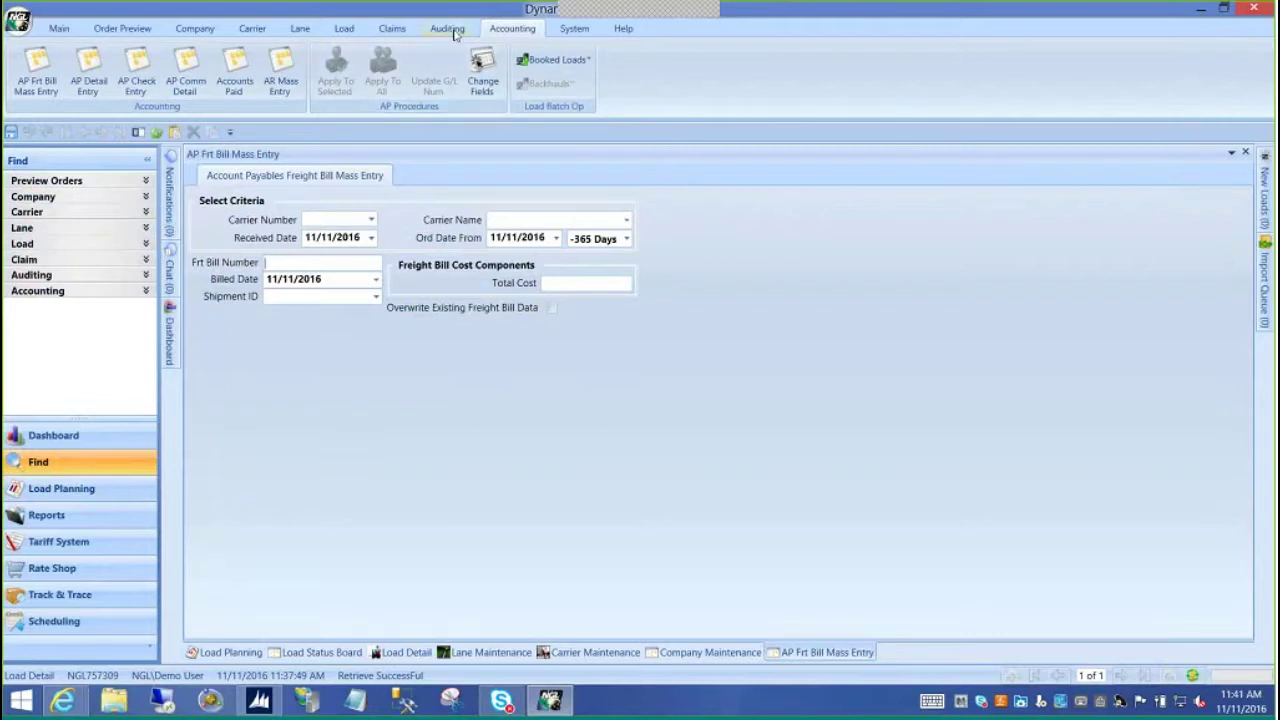
# Run the audit on freight bill FBH4475 from AP Frt Bill Audit Approval and acknowledge the success message
pyautogui.click(448, 29)
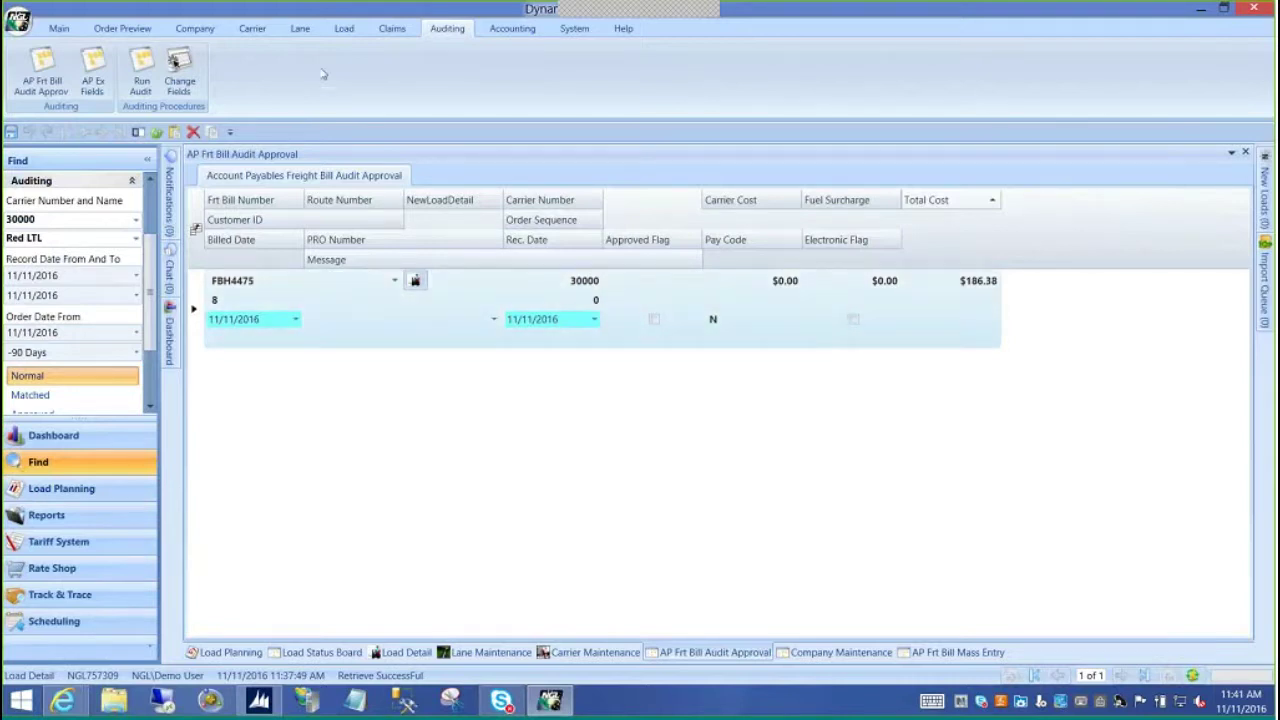
pyautogui.click(141, 72)
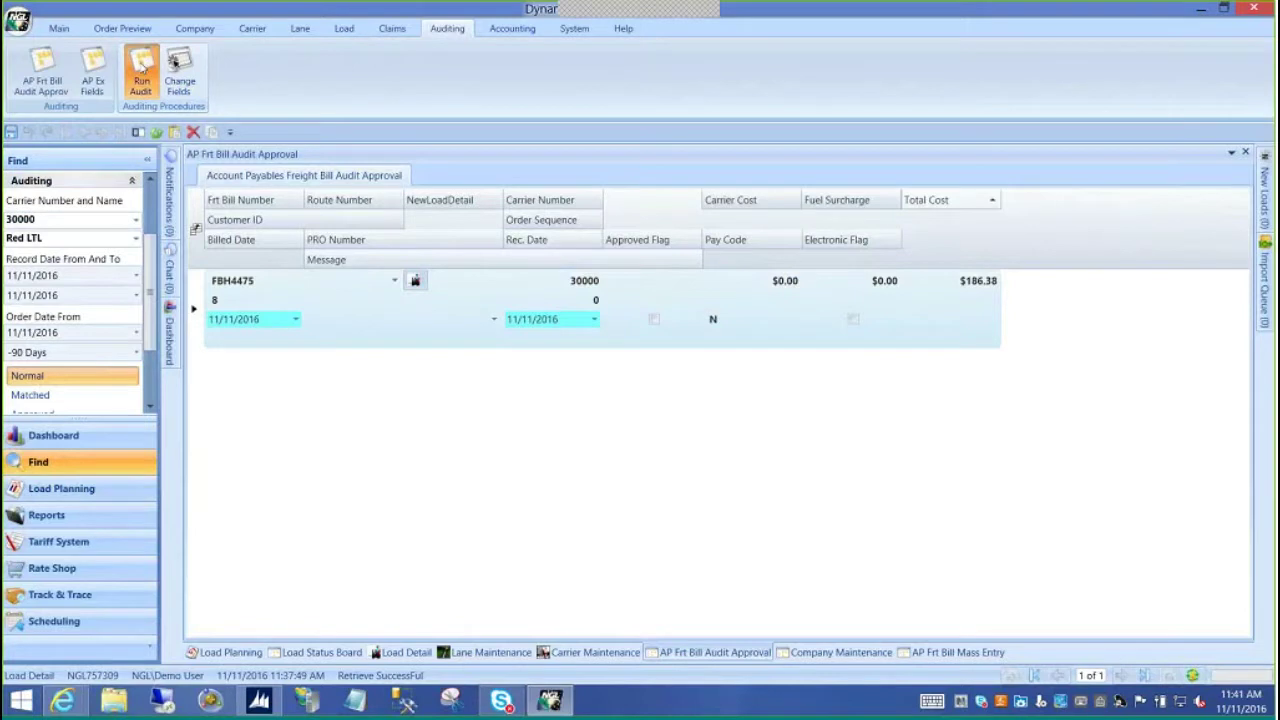
pyautogui.click(761, 403)
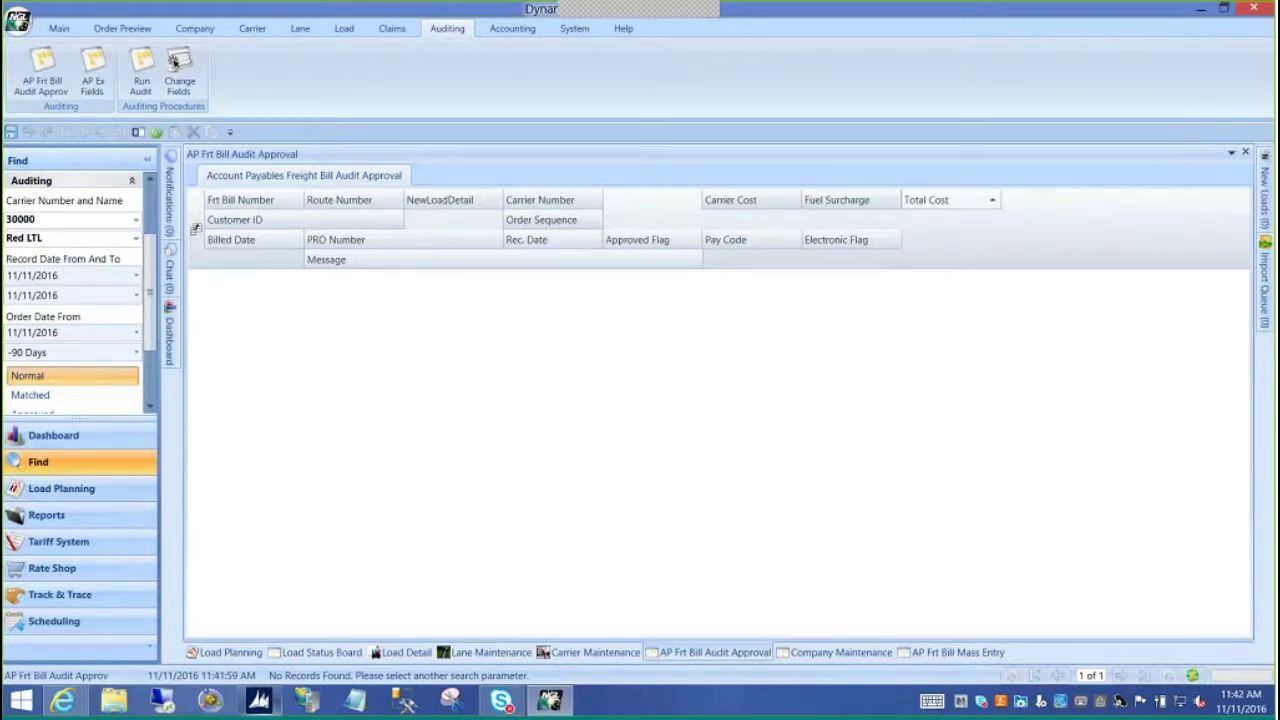
# In NAV, open the Dynamics TMS Purch. Invoice Worksheet under Transportation > Order Processing
pyautogui.click(258, 700)
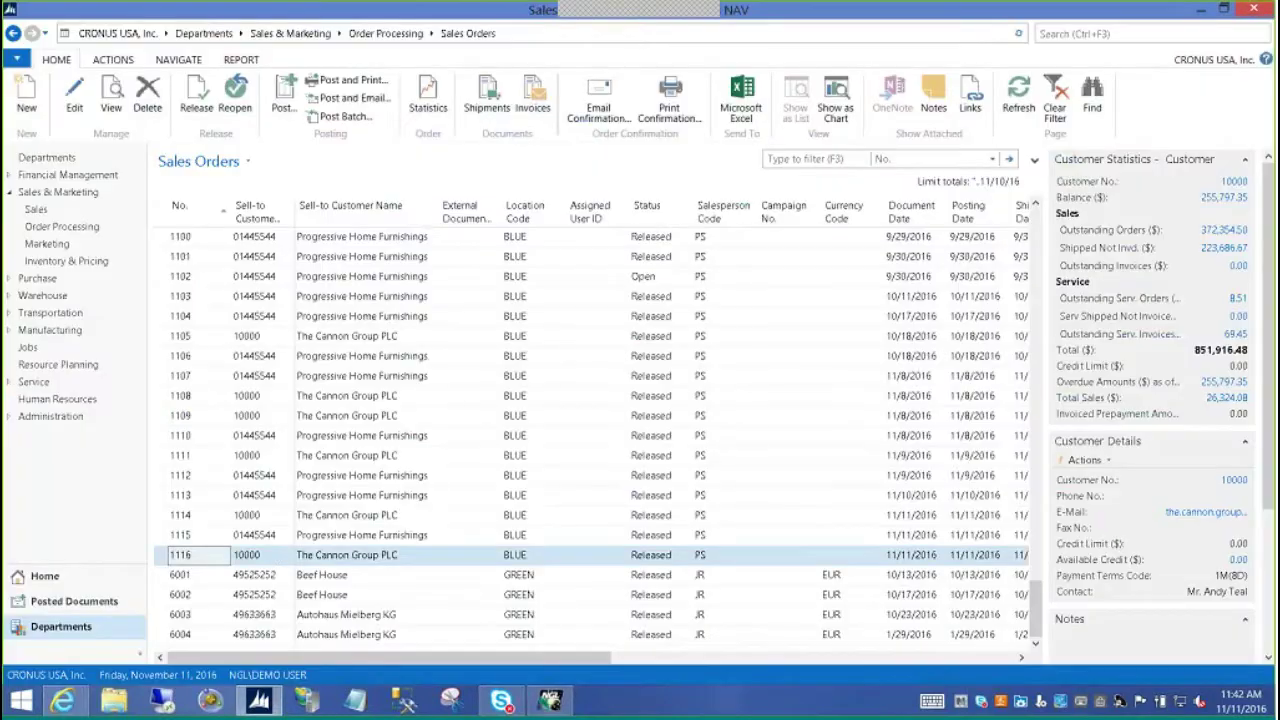
pyautogui.click(64, 624)
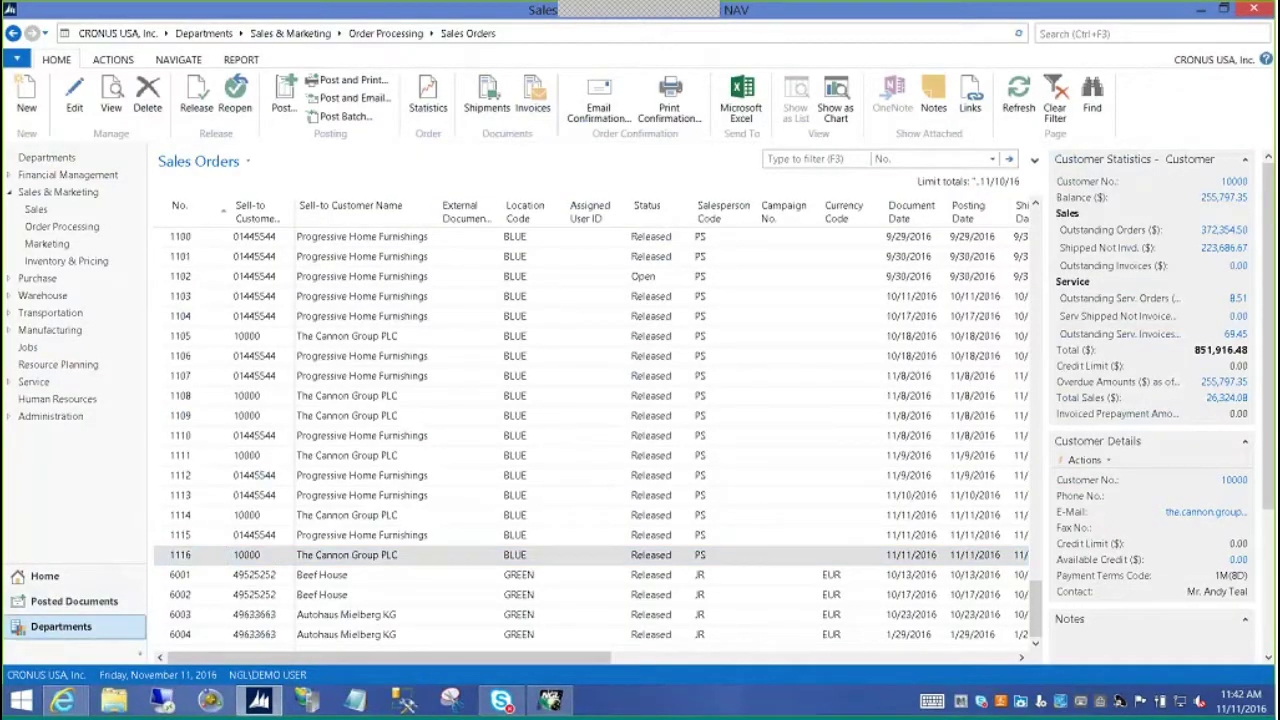
pyautogui.click(40, 314)
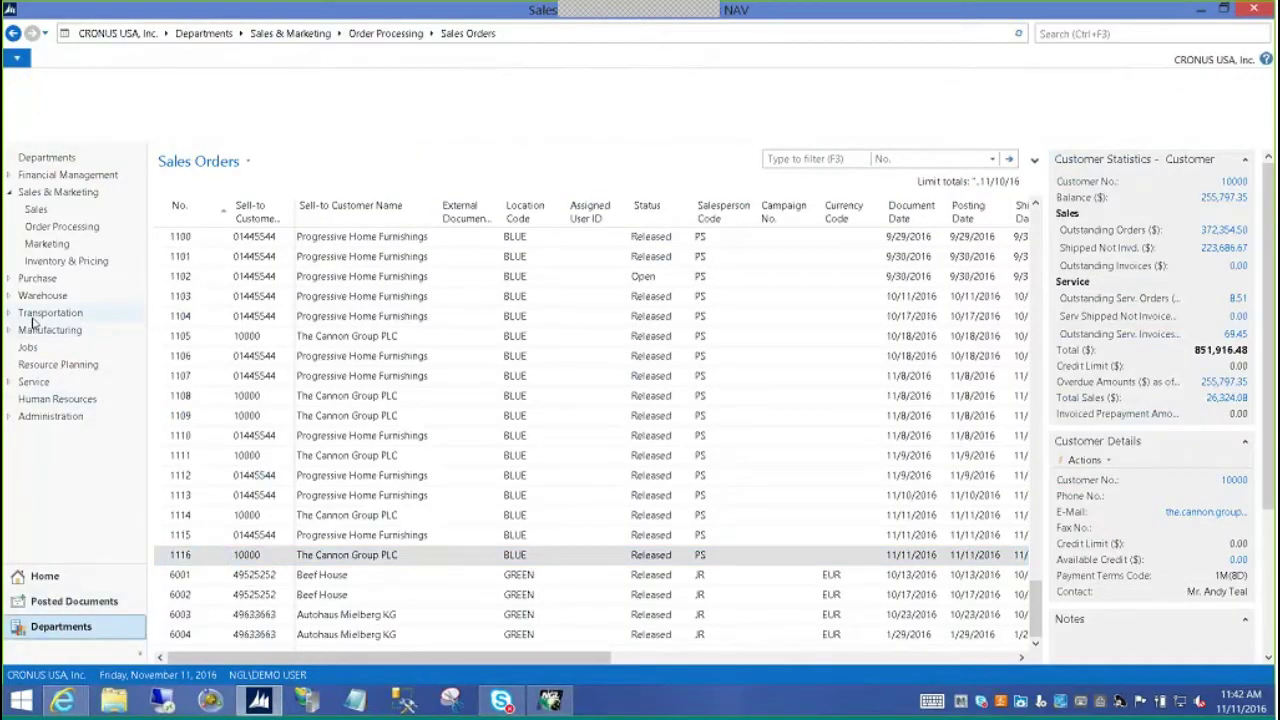
pyautogui.click(235, 135)
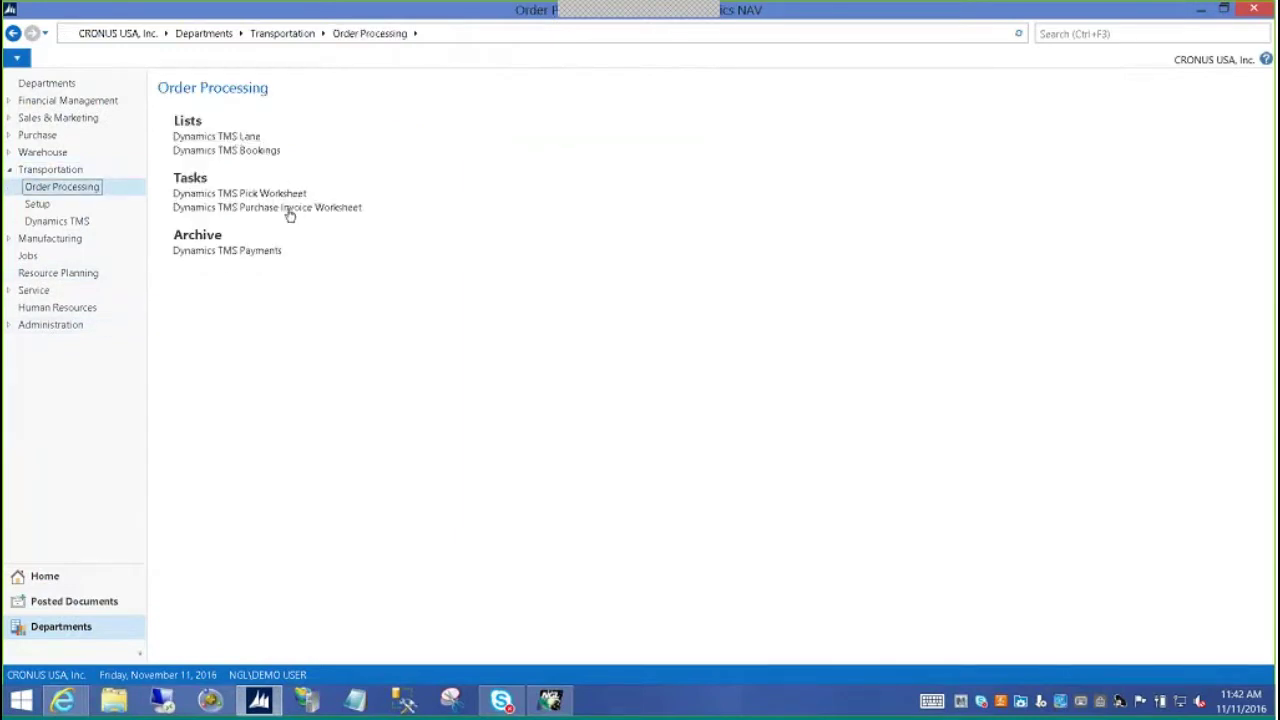
pyautogui.click(289, 210)
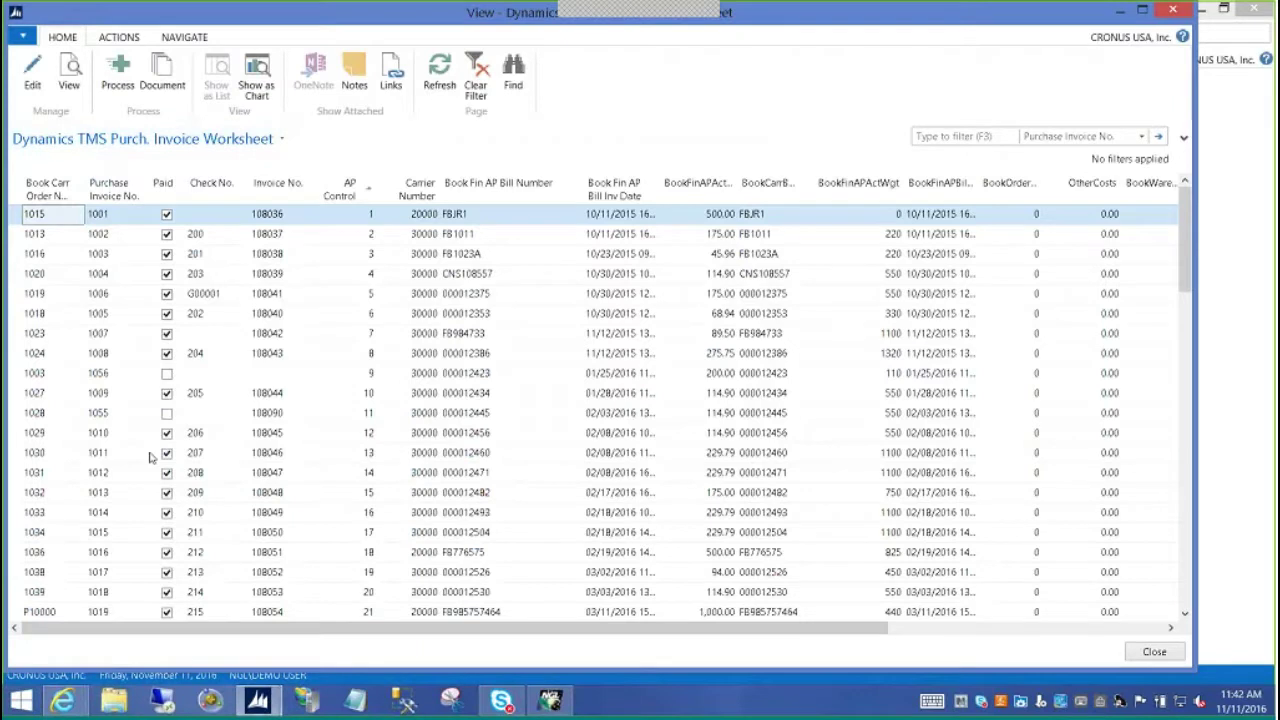
# Process worksheet row 1114 (FBH4475) into purchase invoice 1069 and open it
pyautogui.scroll(-15, 113, 462)
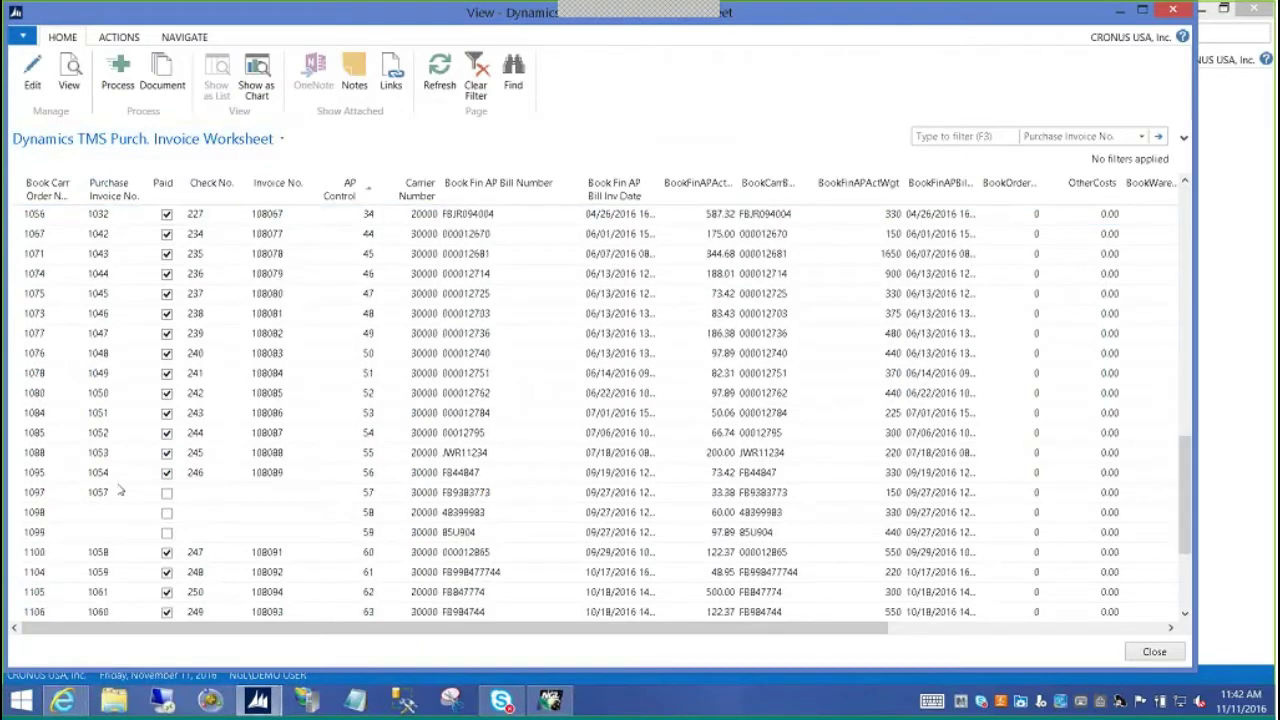
pyautogui.click(28, 596)
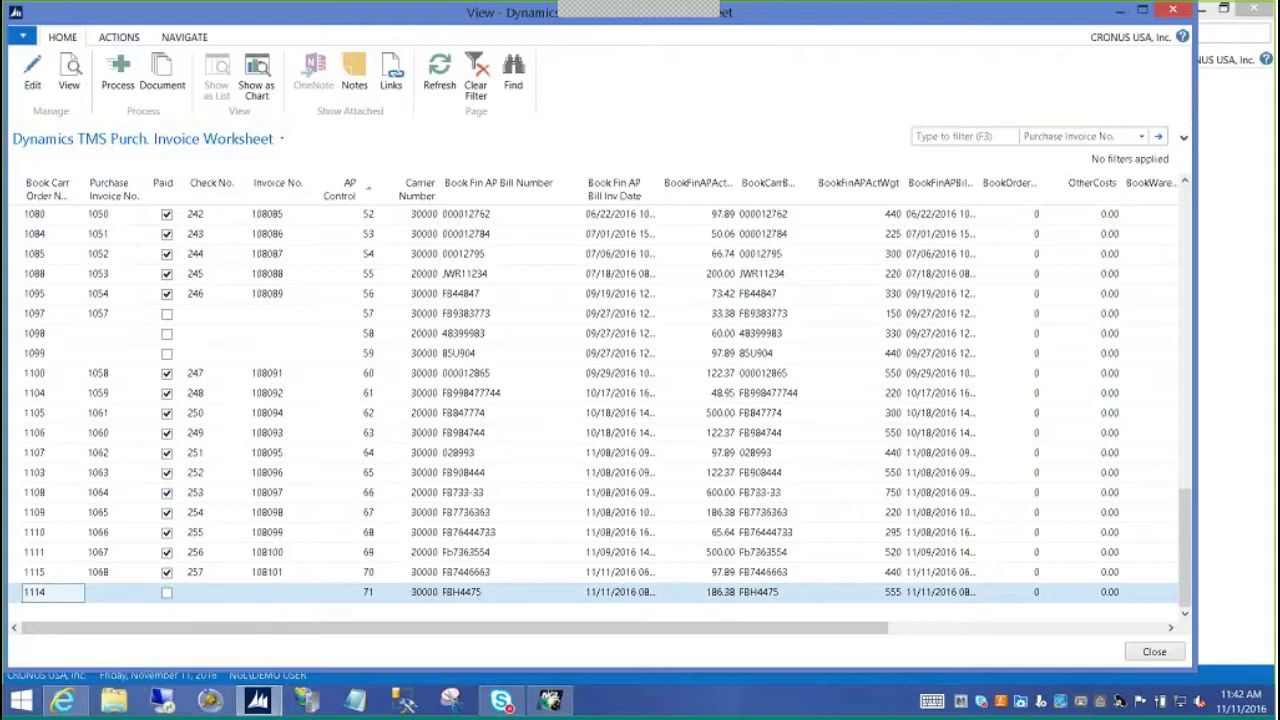
pyautogui.click(120, 72)
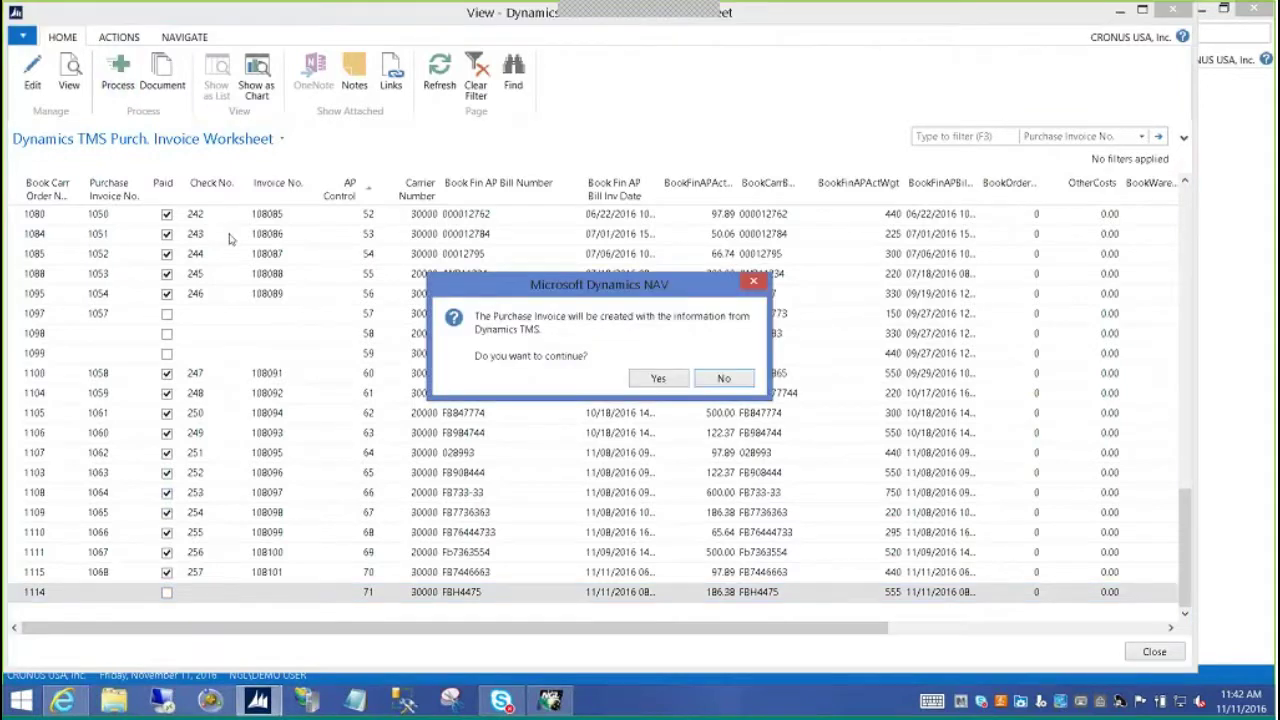
pyautogui.click(645, 381)
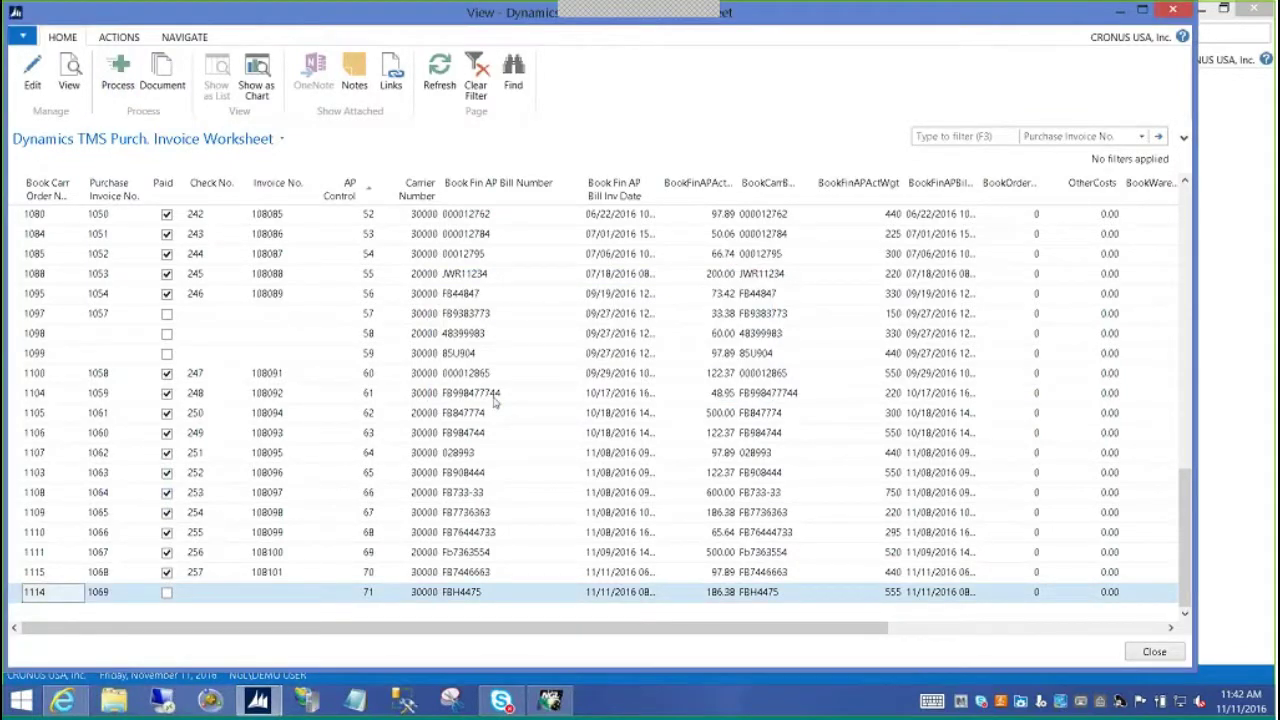
pyautogui.click(162, 72)
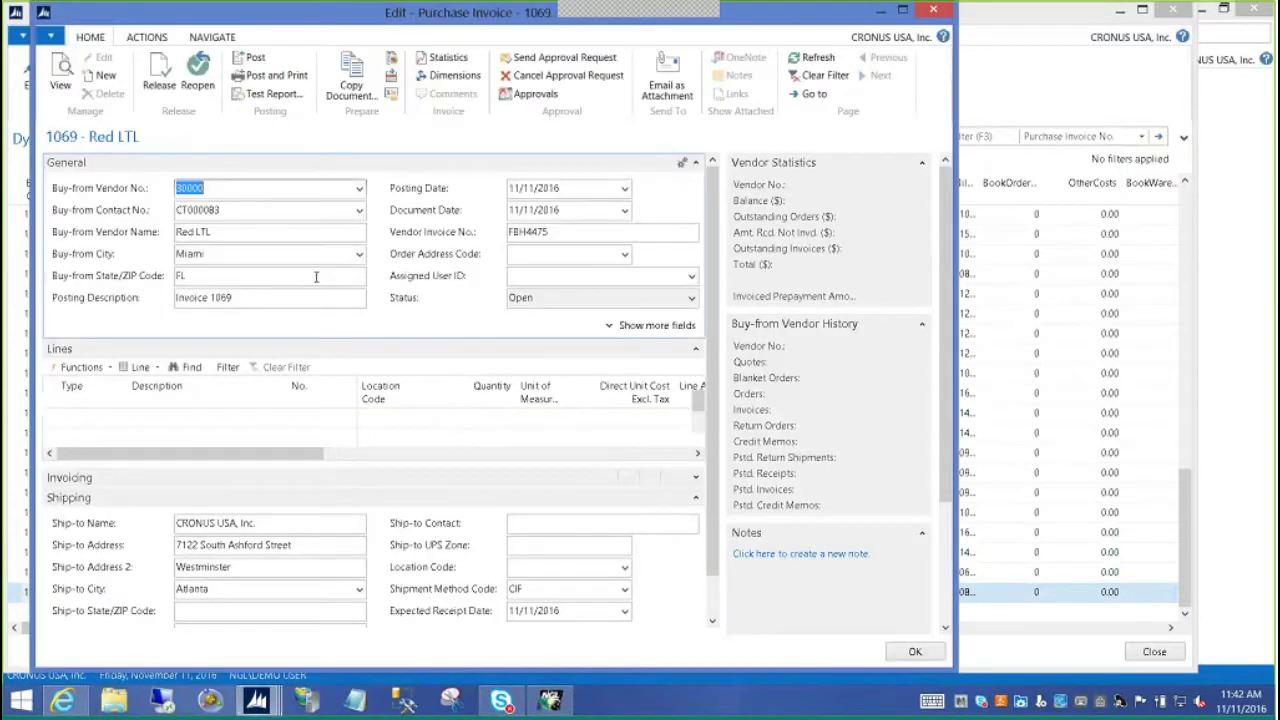
# Post purchase invoice 1069 as invoice 108102, then close the invoice and the worksheet
pyautogui.click(253, 57)
pyautogui.click(490, 362)
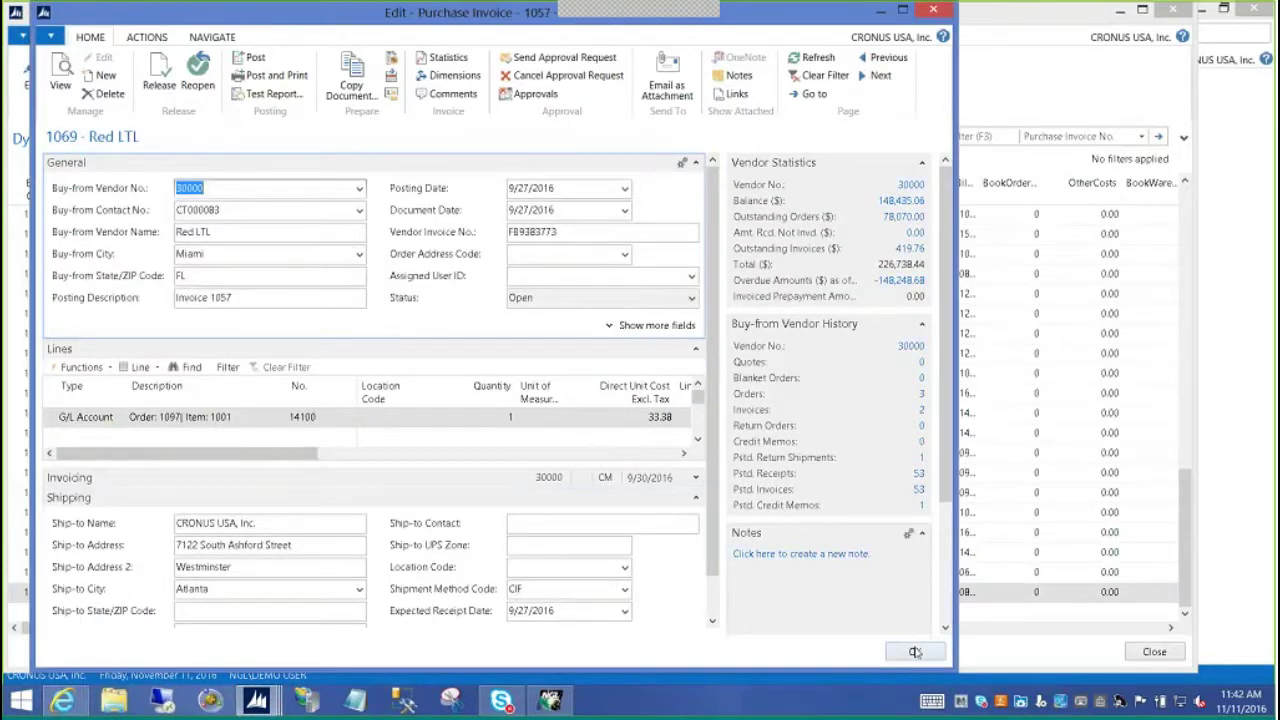
pyautogui.click(915, 651)
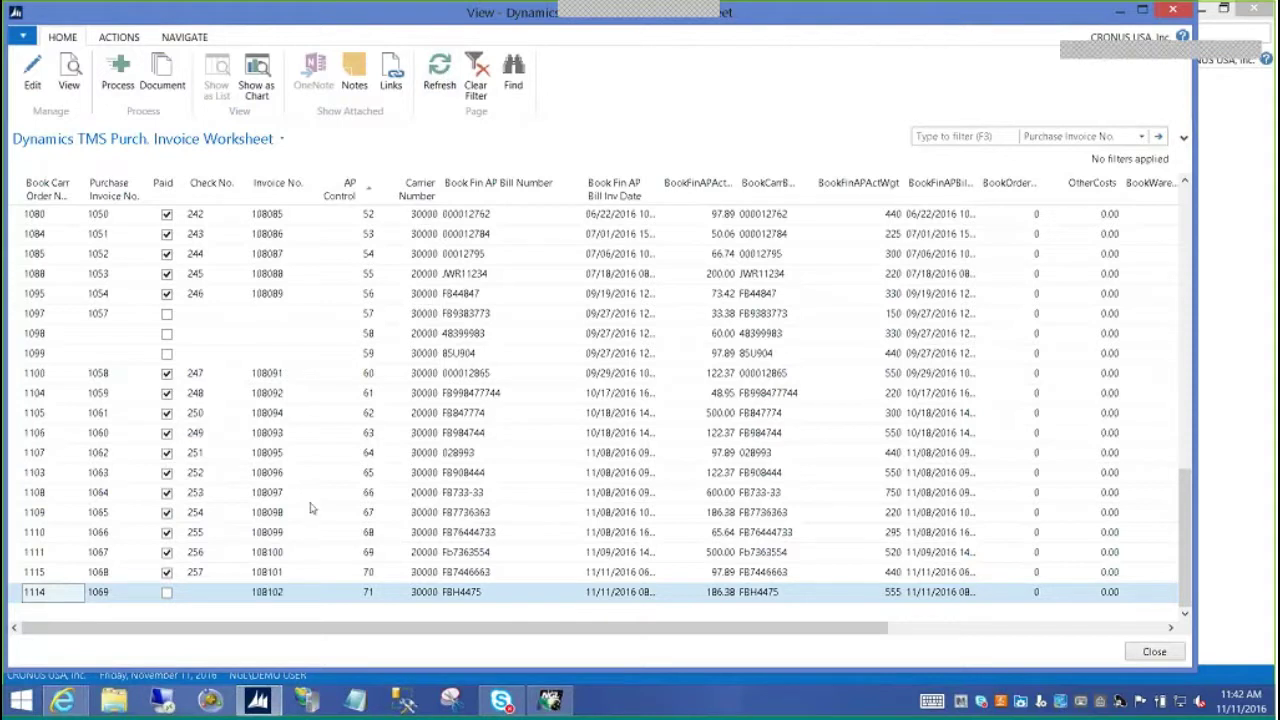
pyautogui.click(1134, 650)
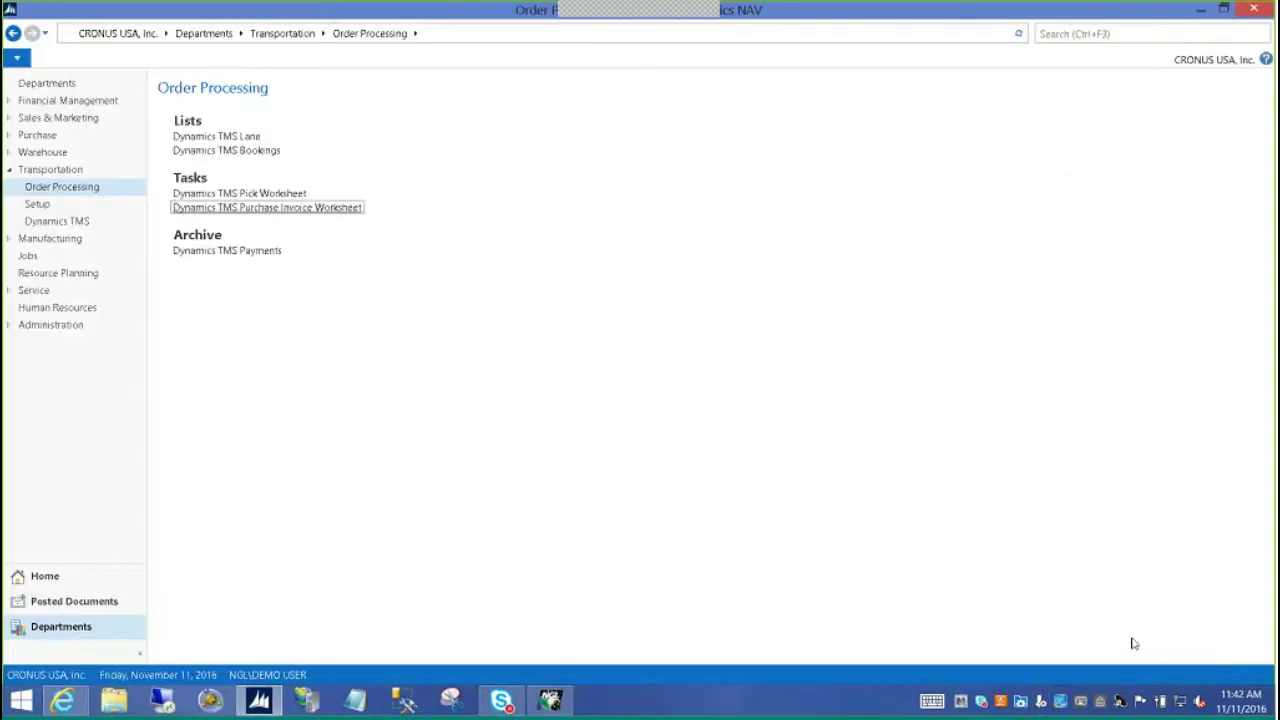
# Search for 'payment' and open the Payment Journals page
pyautogui.click(1083, 34)
pyautogui.write('payment')
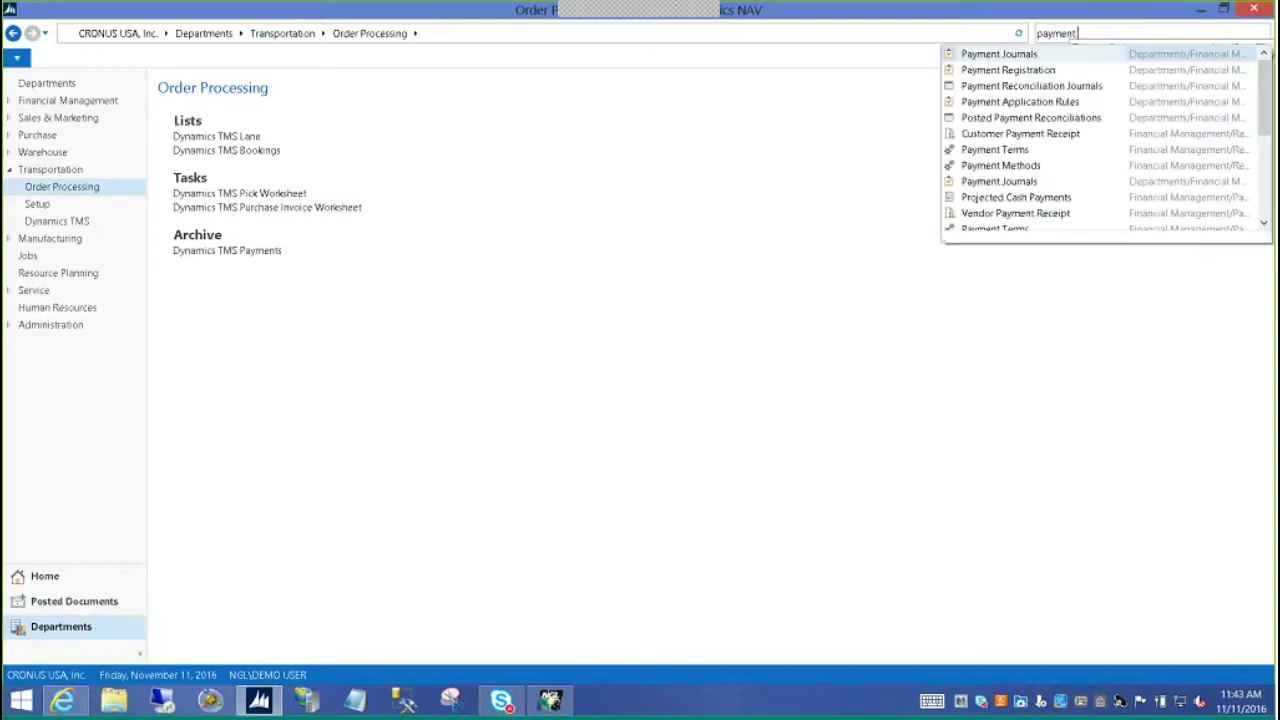
pyautogui.click(1012, 54)
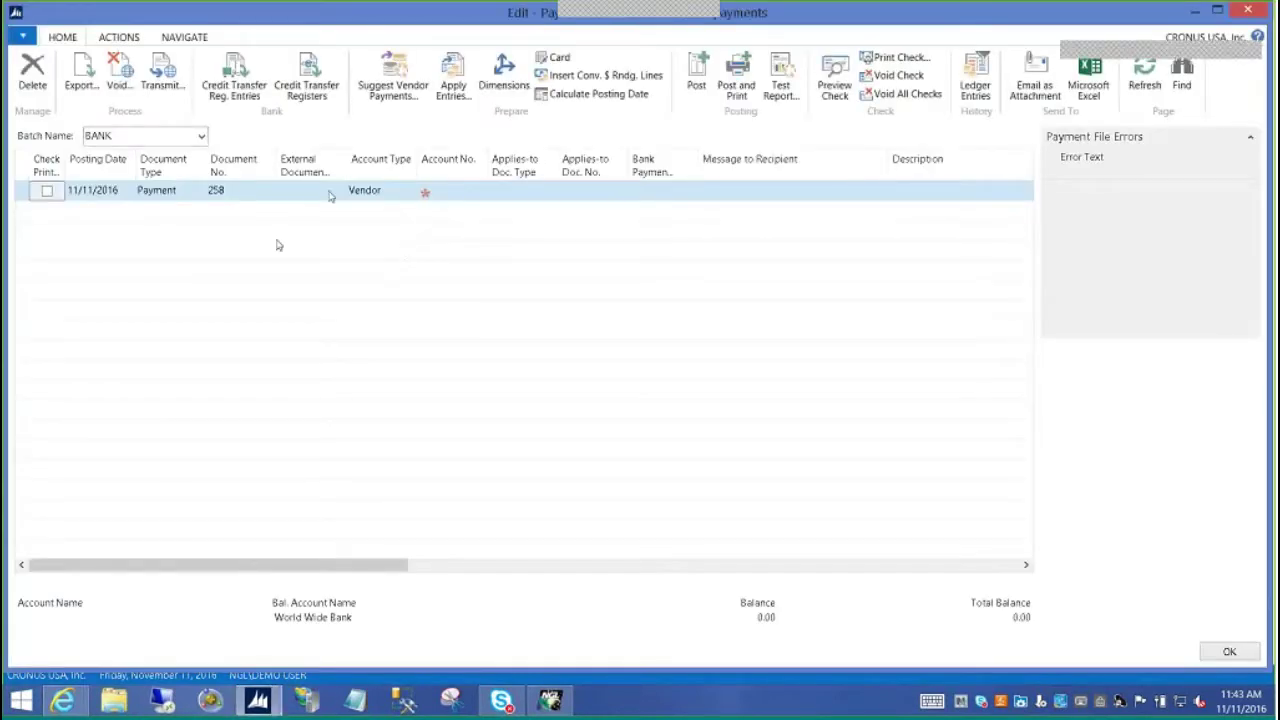
# Set the payment line's account to vendor 30000, Red LTL
pyautogui.click(470, 189)
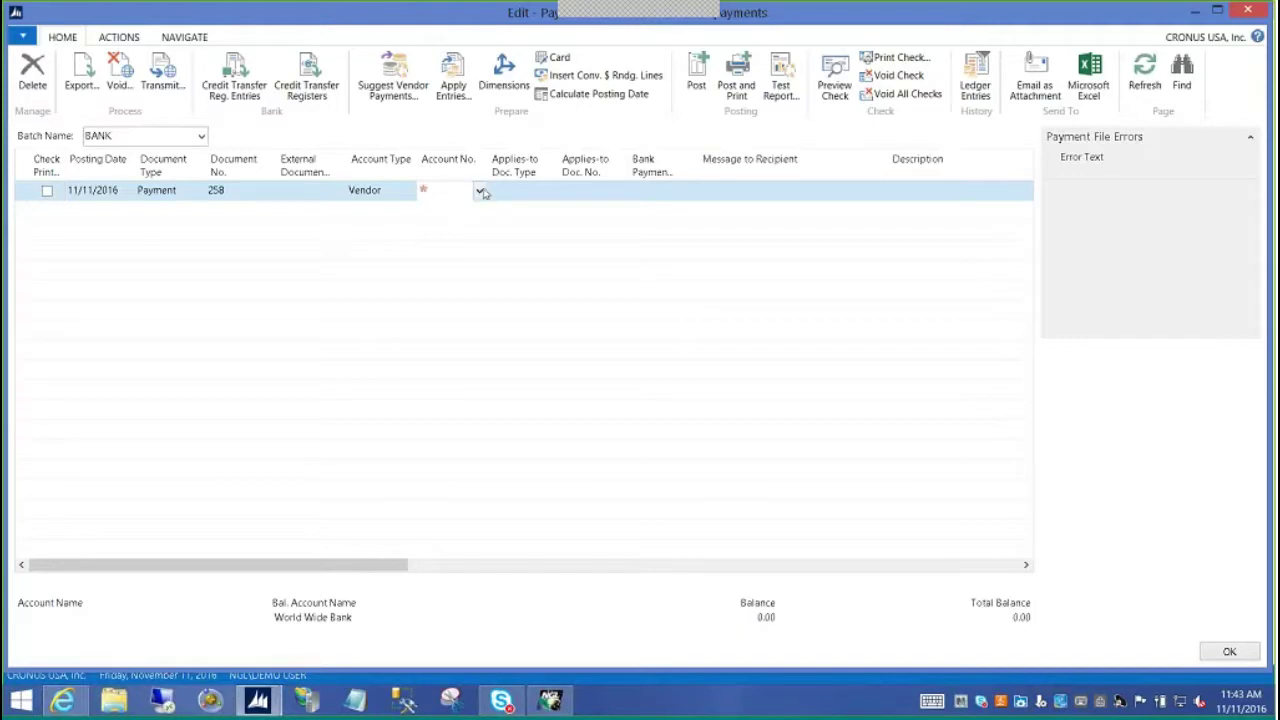
pyautogui.click(479, 190)
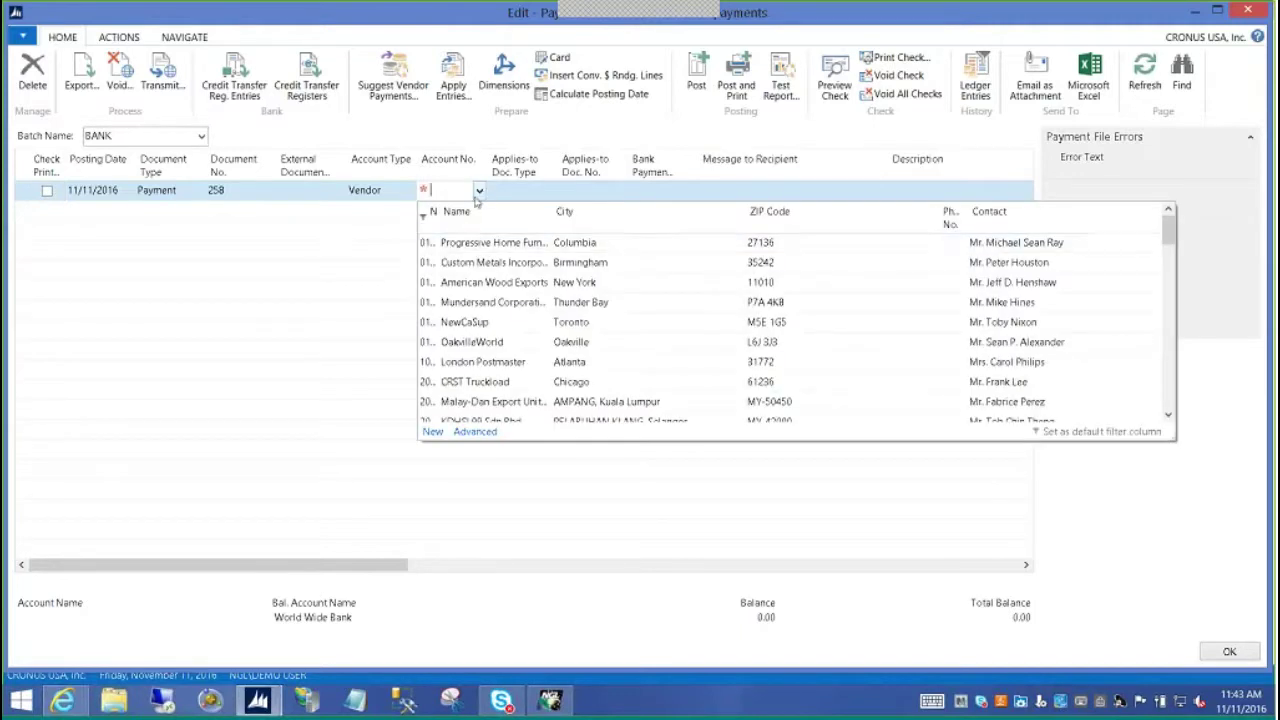
pyautogui.write('3')
pyautogui.click(462, 250)
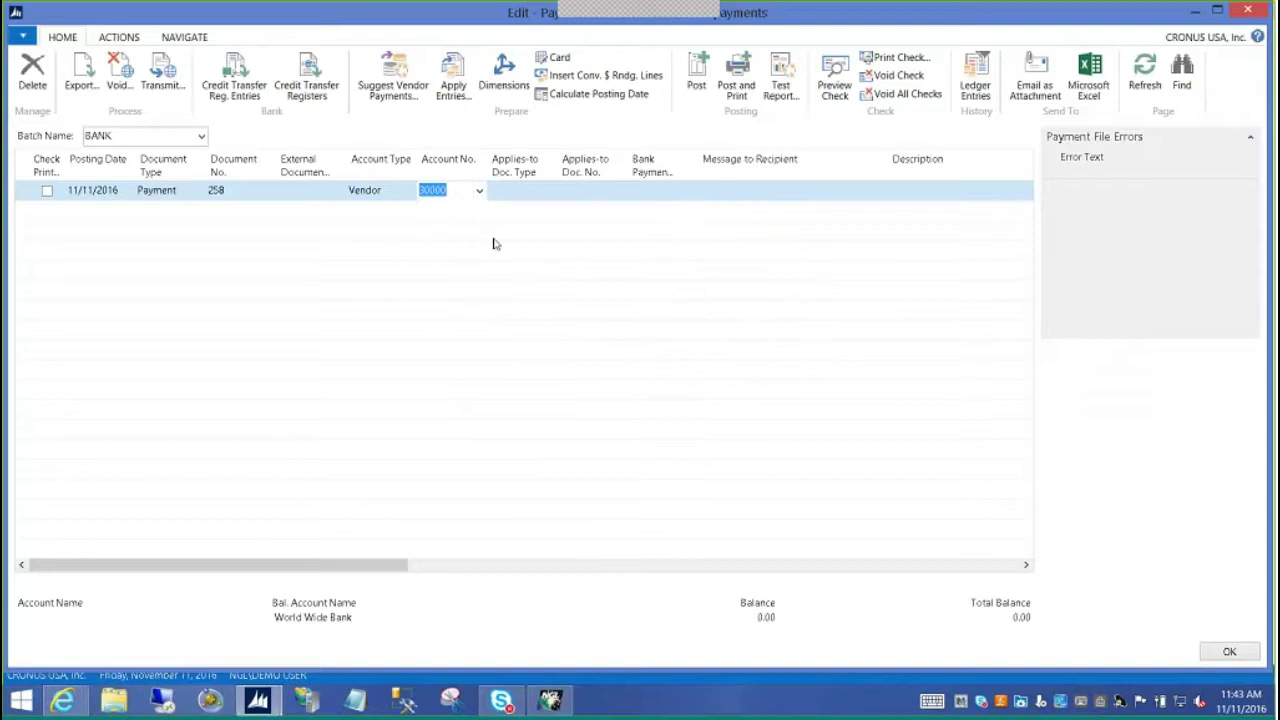
pyautogui.press('Tab')
pyautogui.click(550, 191)
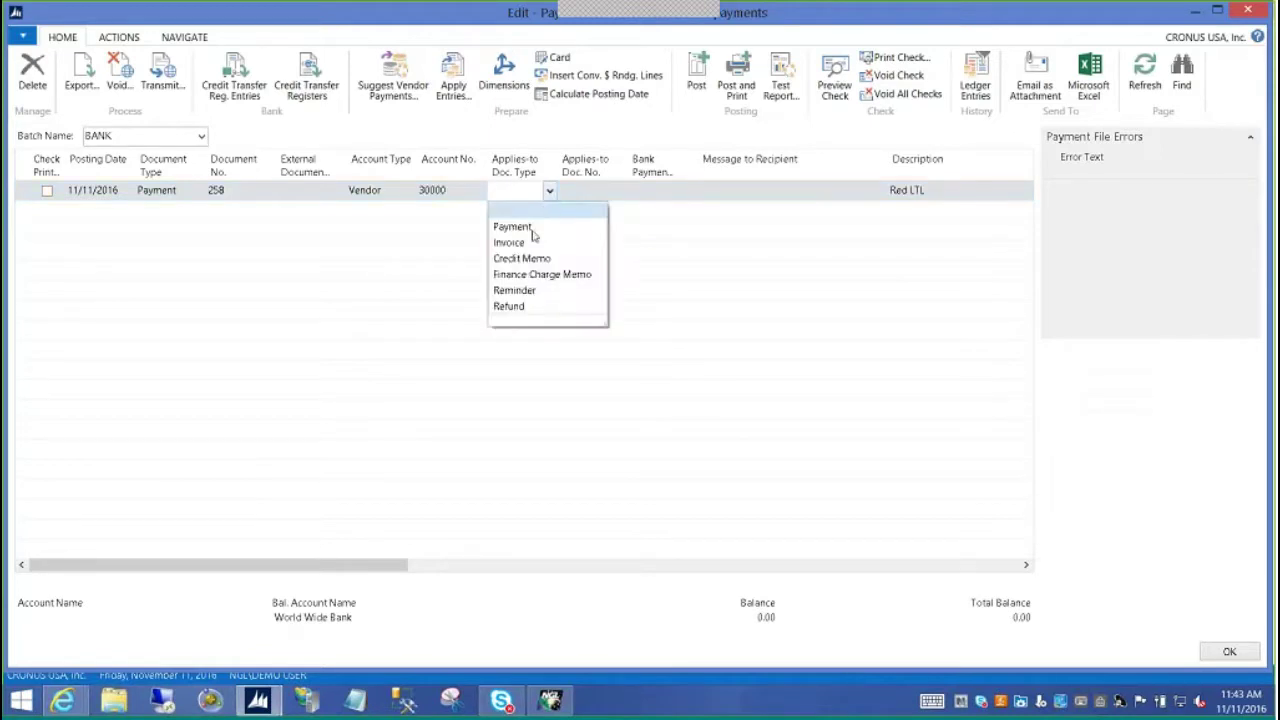
pyautogui.click(531, 241)
pyautogui.click(620, 193)
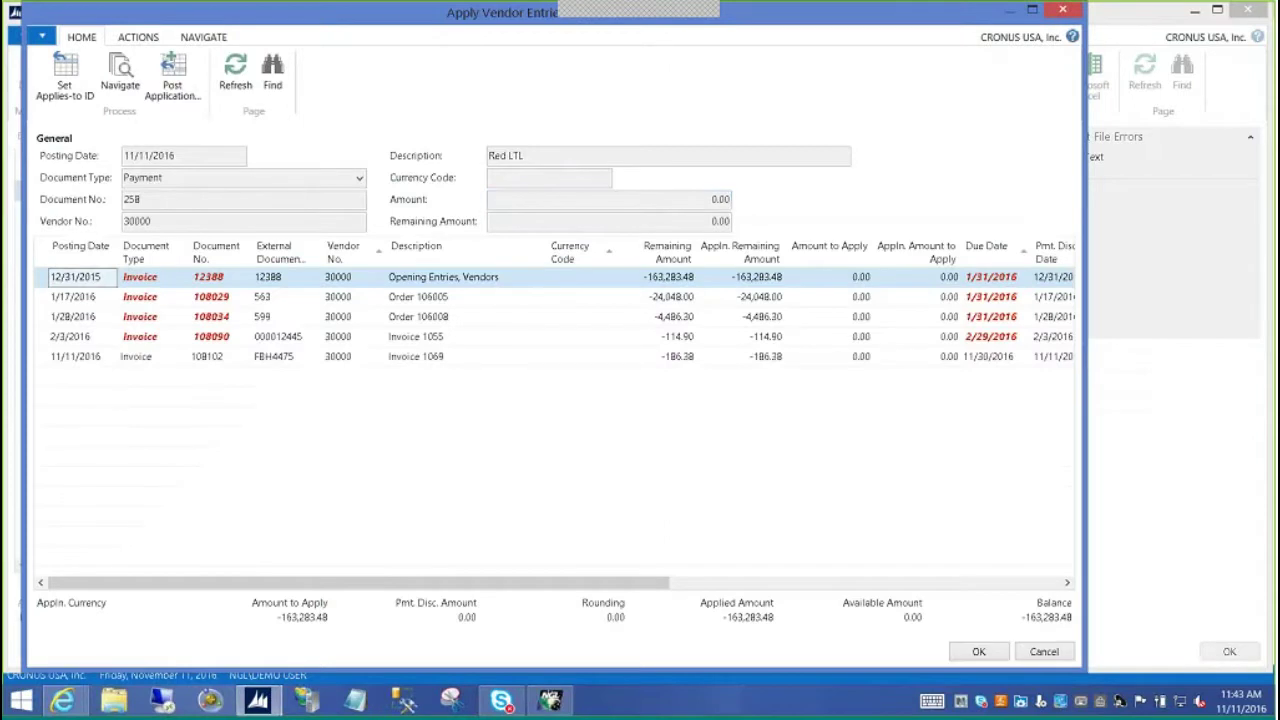
pyautogui.click(118, 358)
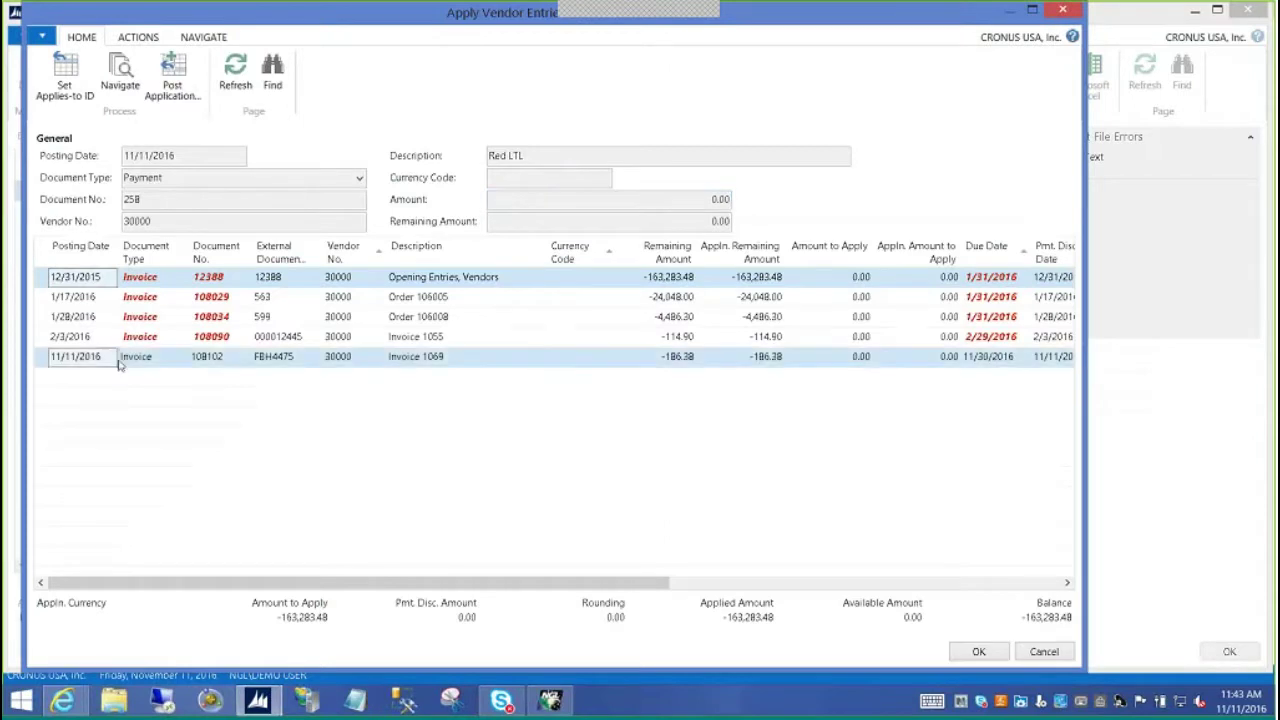
pyautogui.click(977, 652)
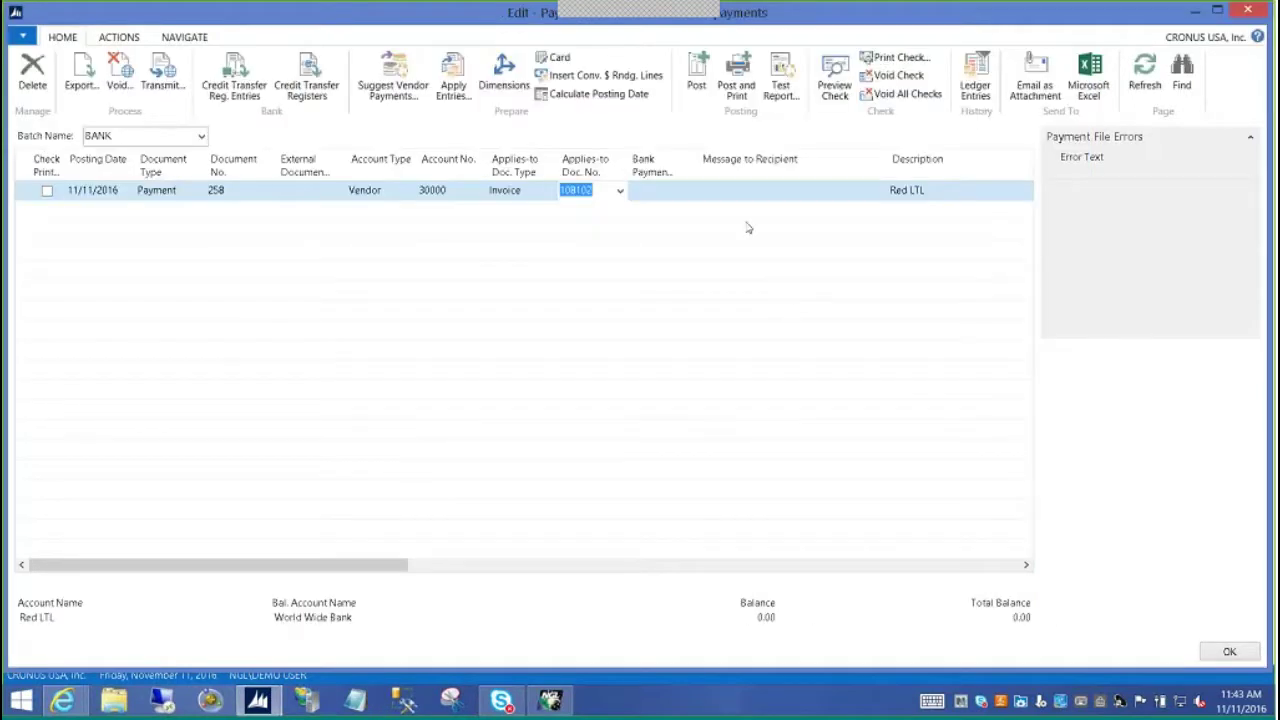
pyautogui.click(690, 190)
pyautogui.click(695, 225)
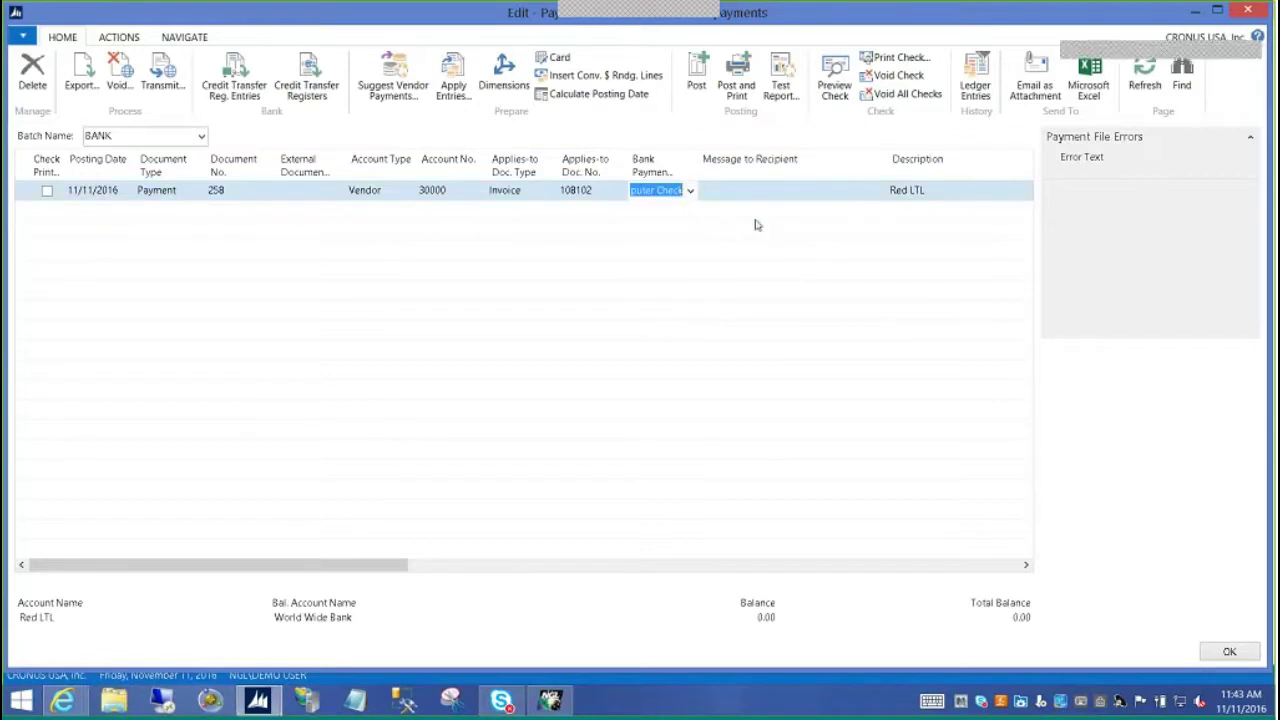
pyautogui.press('Tab')
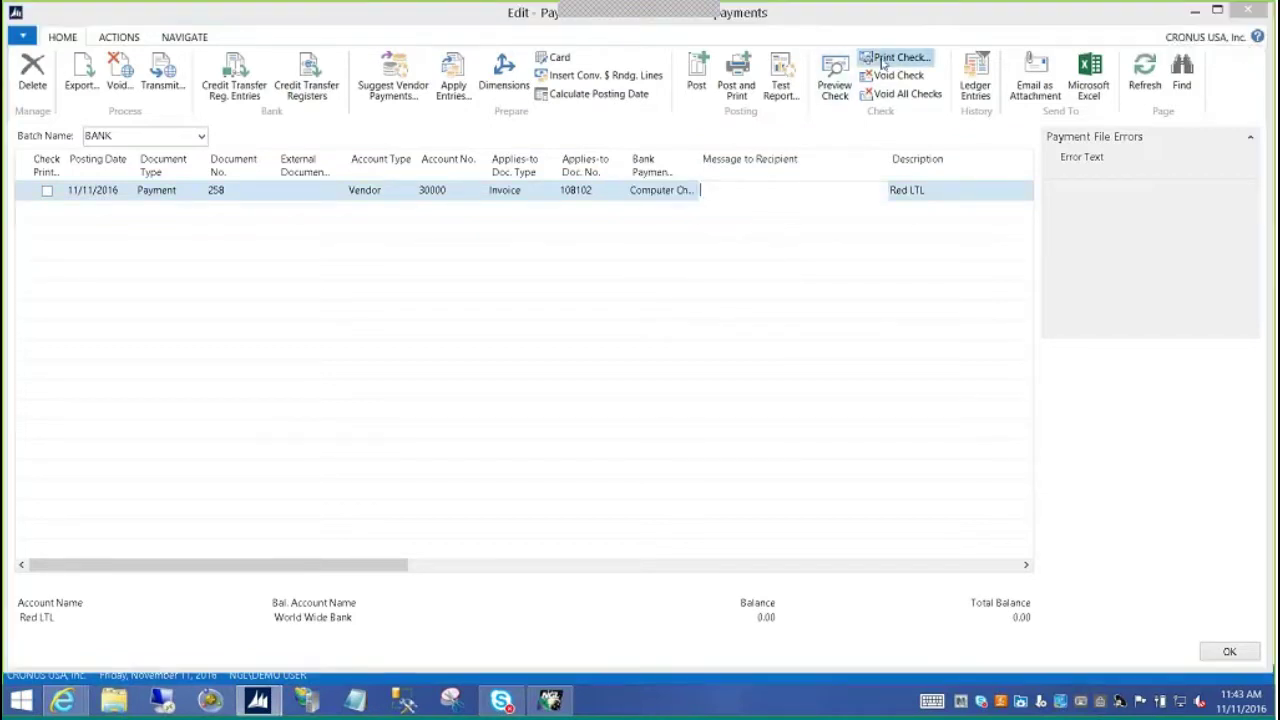
# Print the check to Microsoft XPS Document Writer, saving over the existing jr1 file
pyautogui.click(895, 58)
pyautogui.click(343, 560)
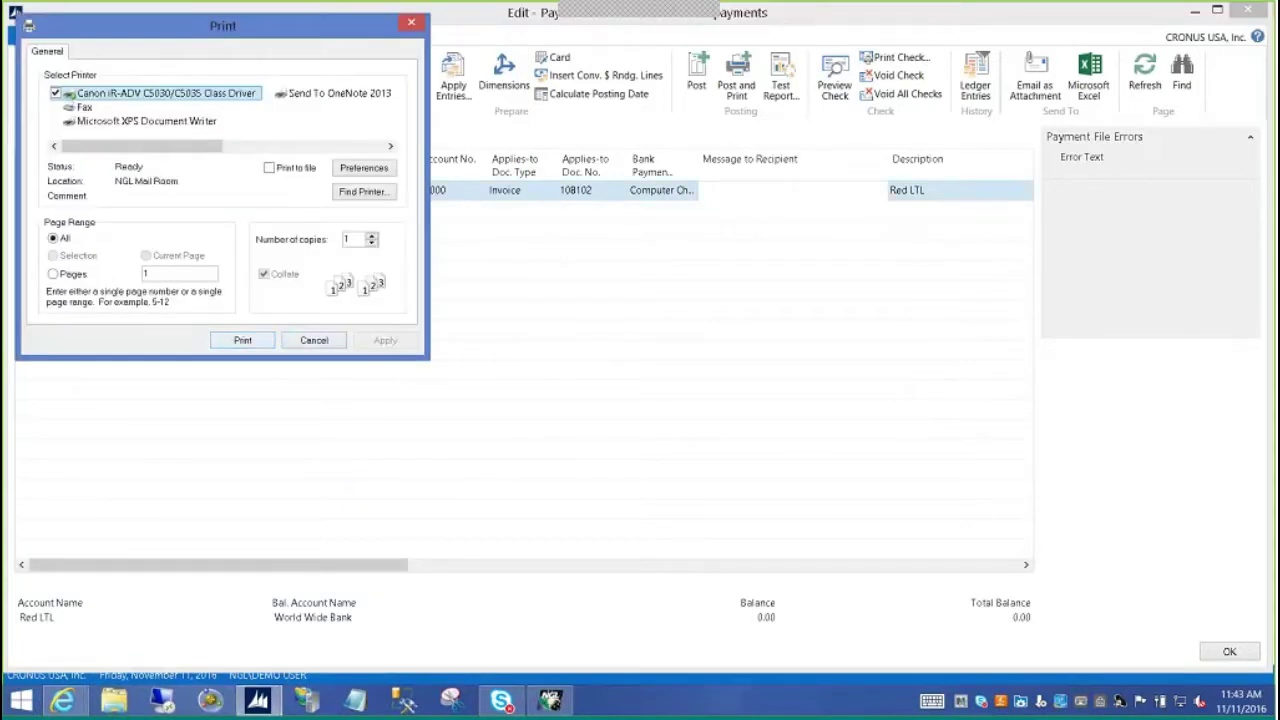
pyautogui.click(175, 121)
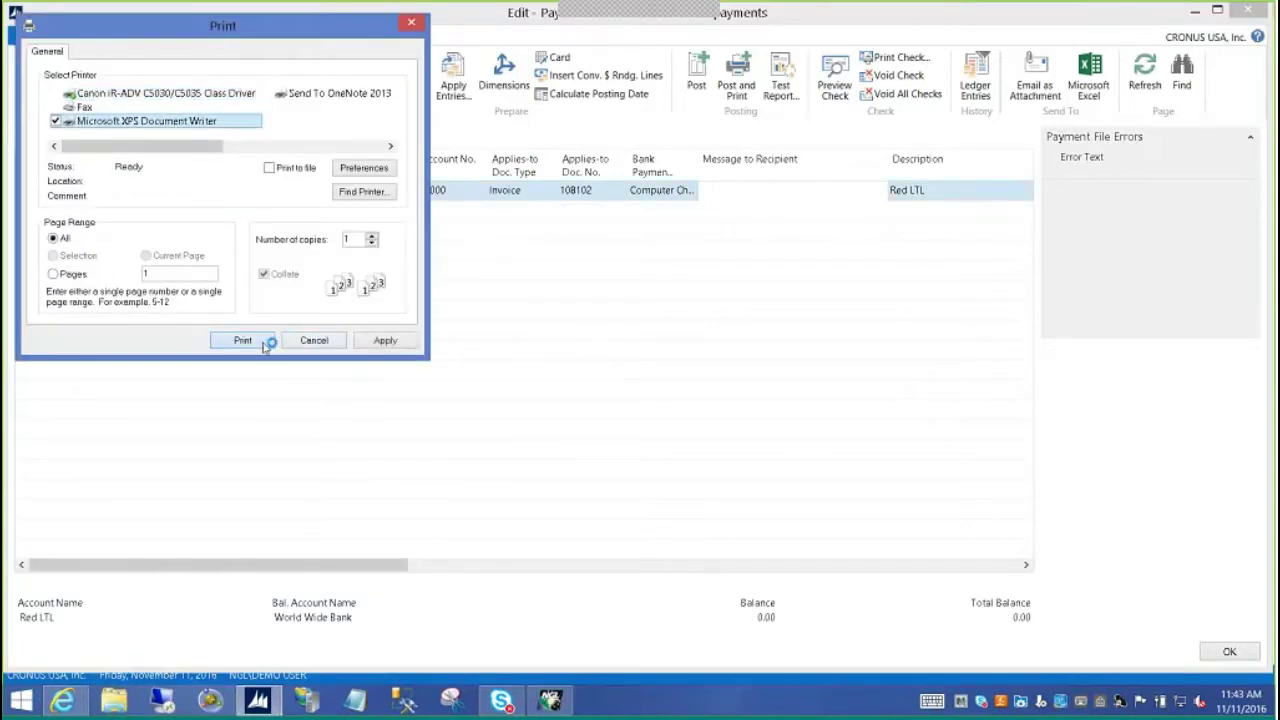
pyautogui.click(262, 341)
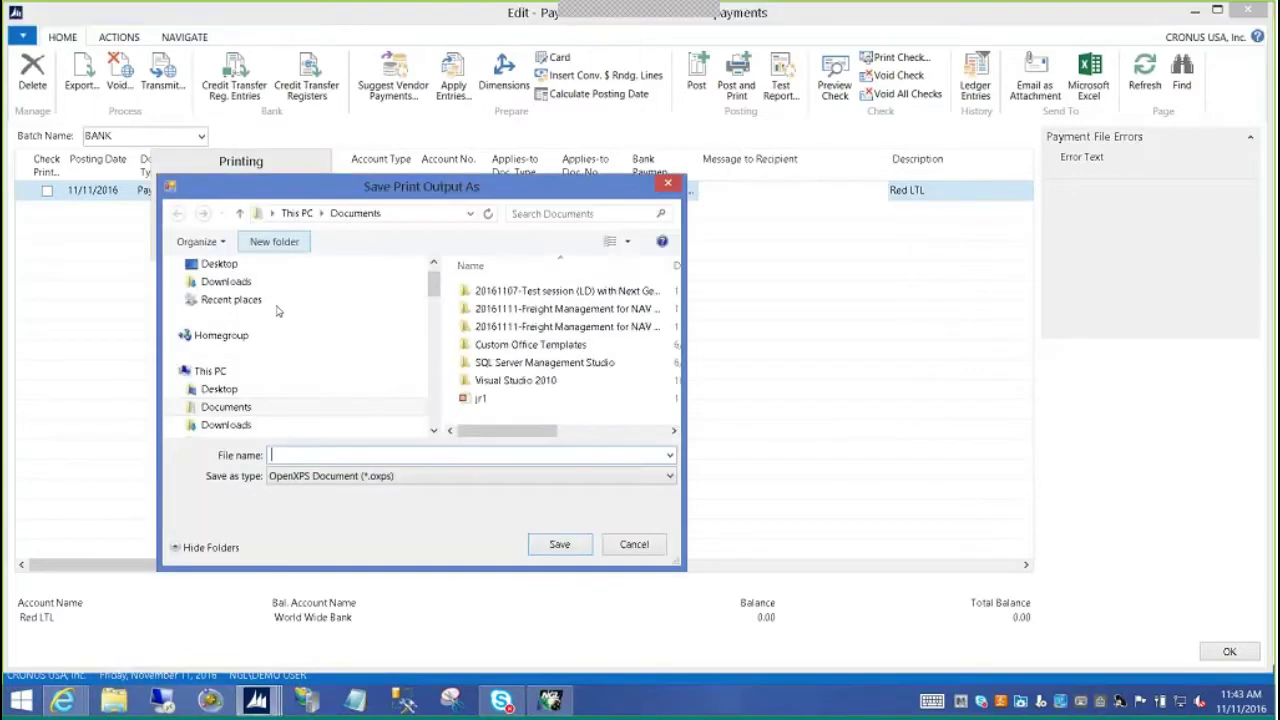
pyautogui.click(478, 399)
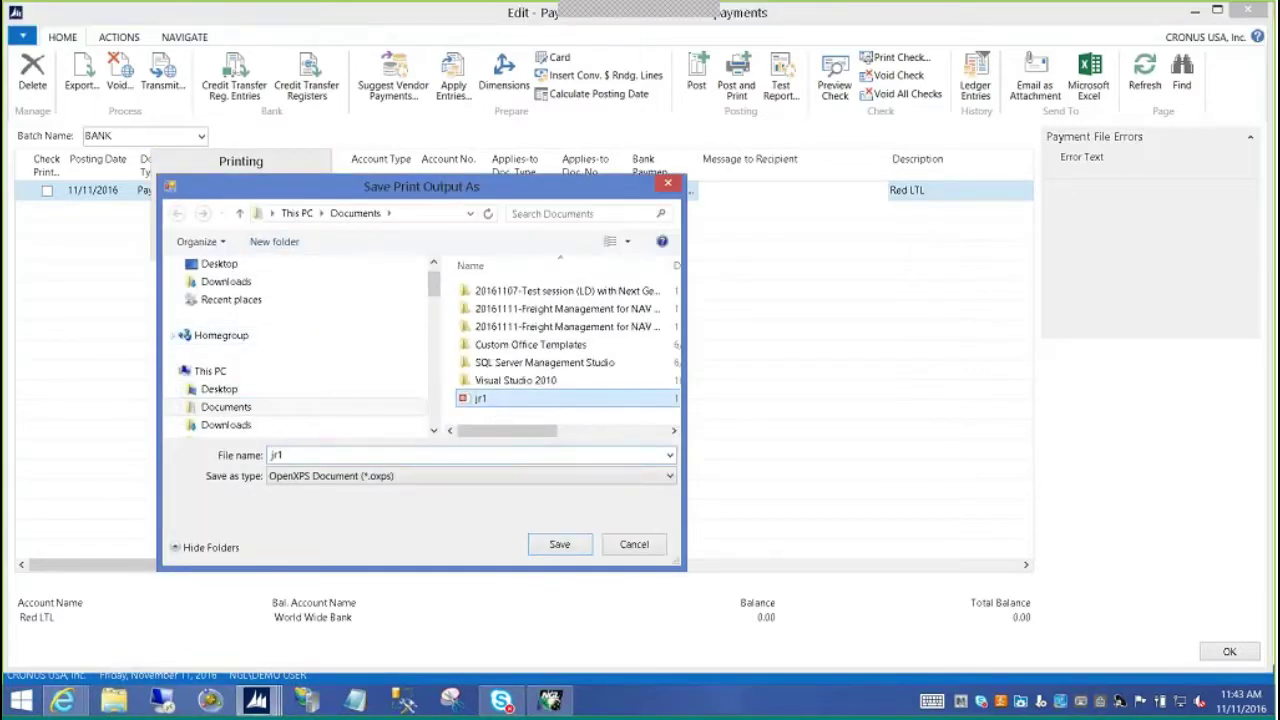
pyautogui.click(559, 544)
pyautogui.click(726, 351)
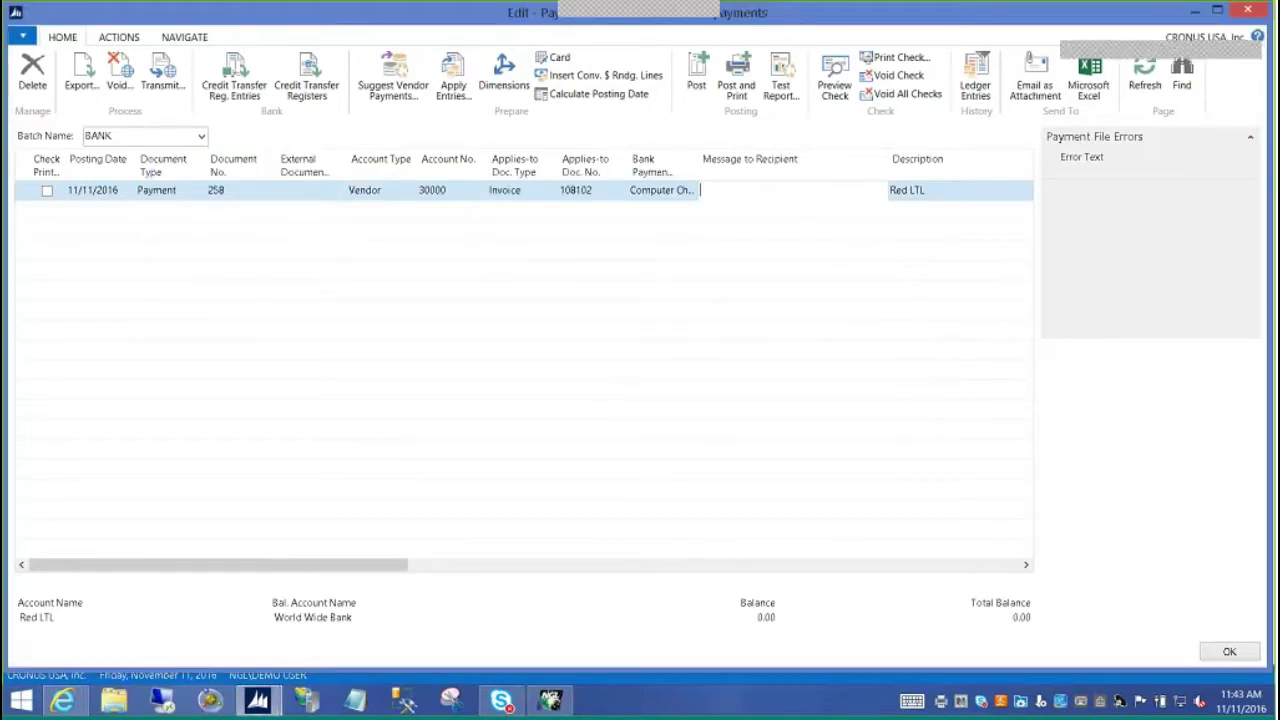
# Post the payment journal lines and acknowledge the confirmation
pyautogui.click(697, 75)
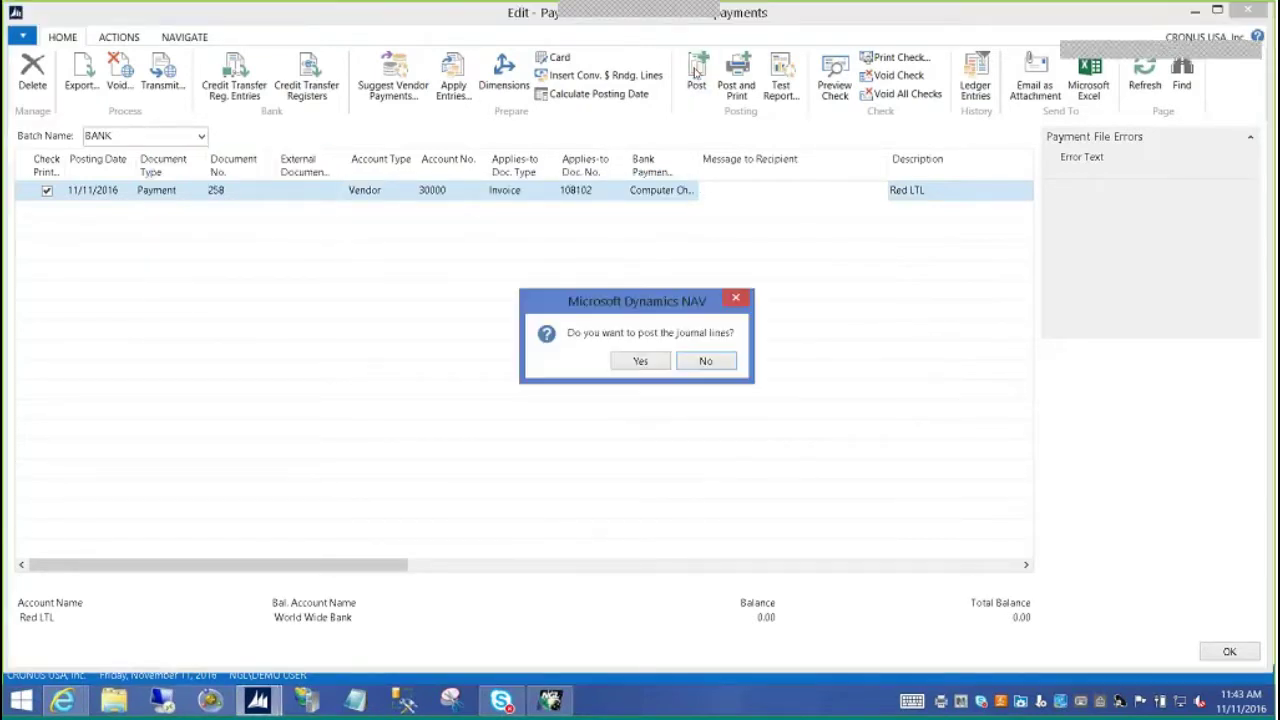
pyautogui.click(641, 362)
pyautogui.click(714, 361)
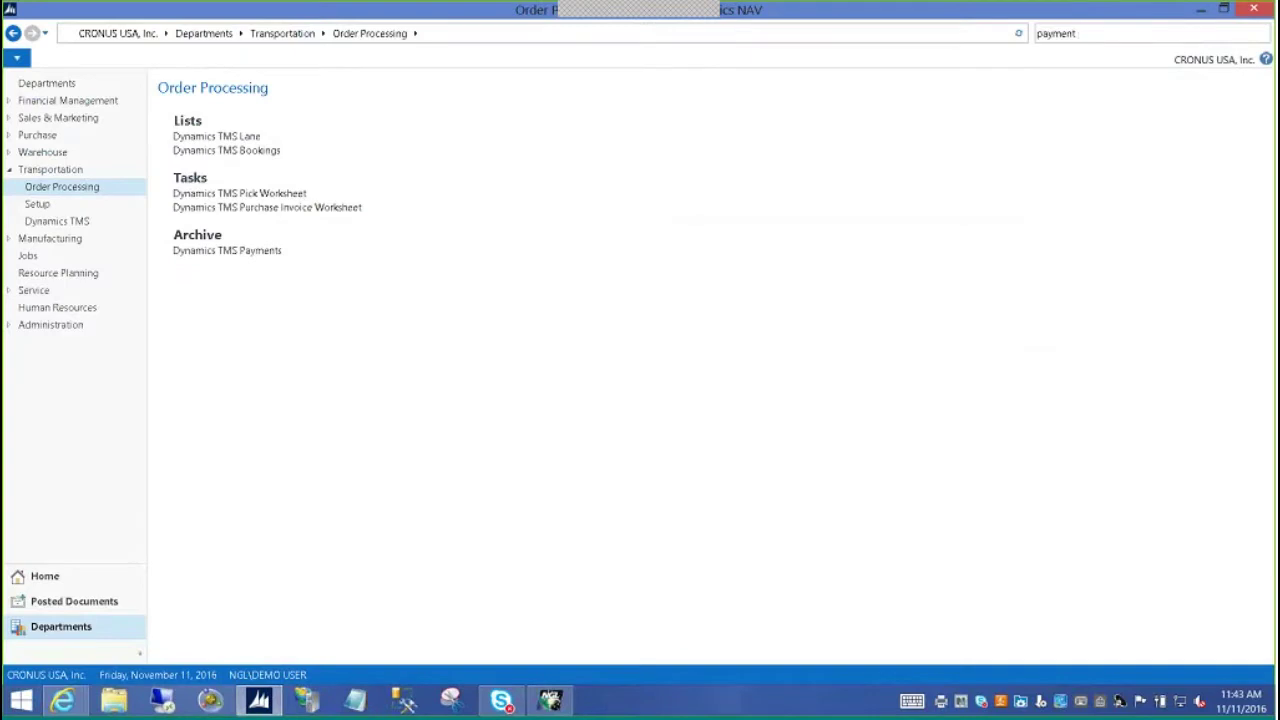
# Verify the TMS Purchase Invoice Worksheet's last row shows invoice 1069 paid by check 258, then return to TMS
pyautogui.click(300, 207)
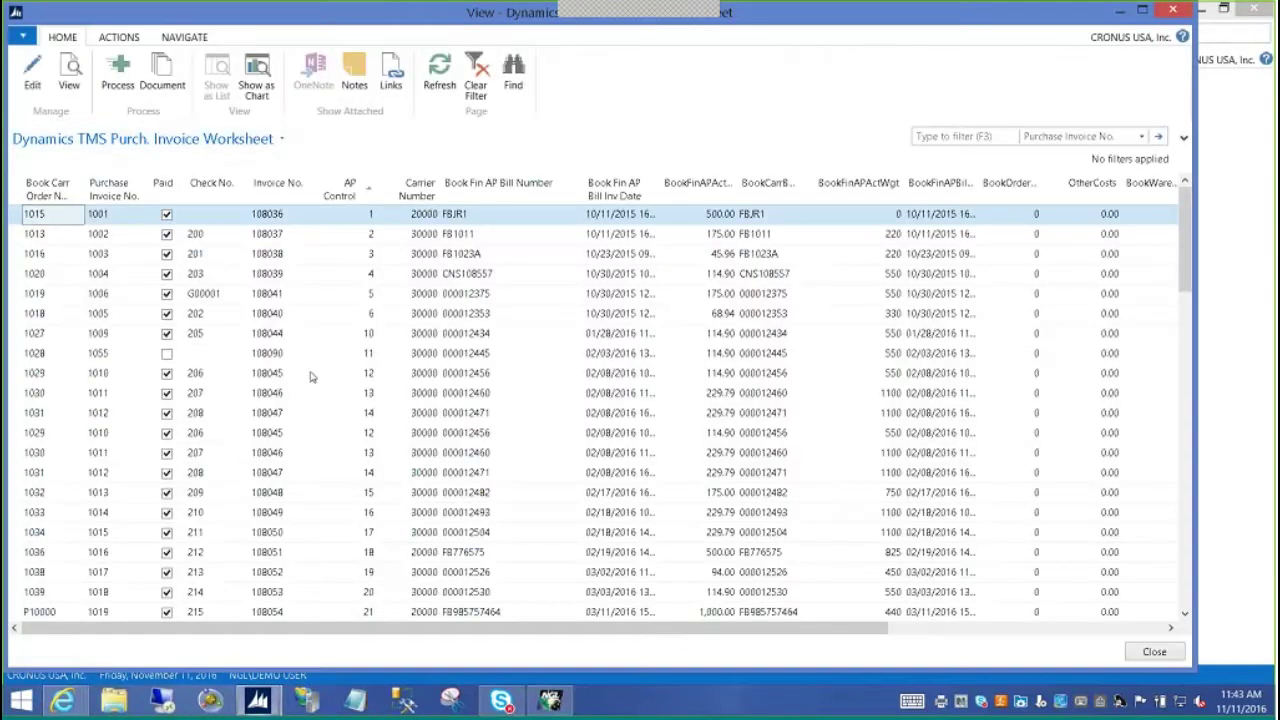
pyautogui.scroll(-15, 310, 377)
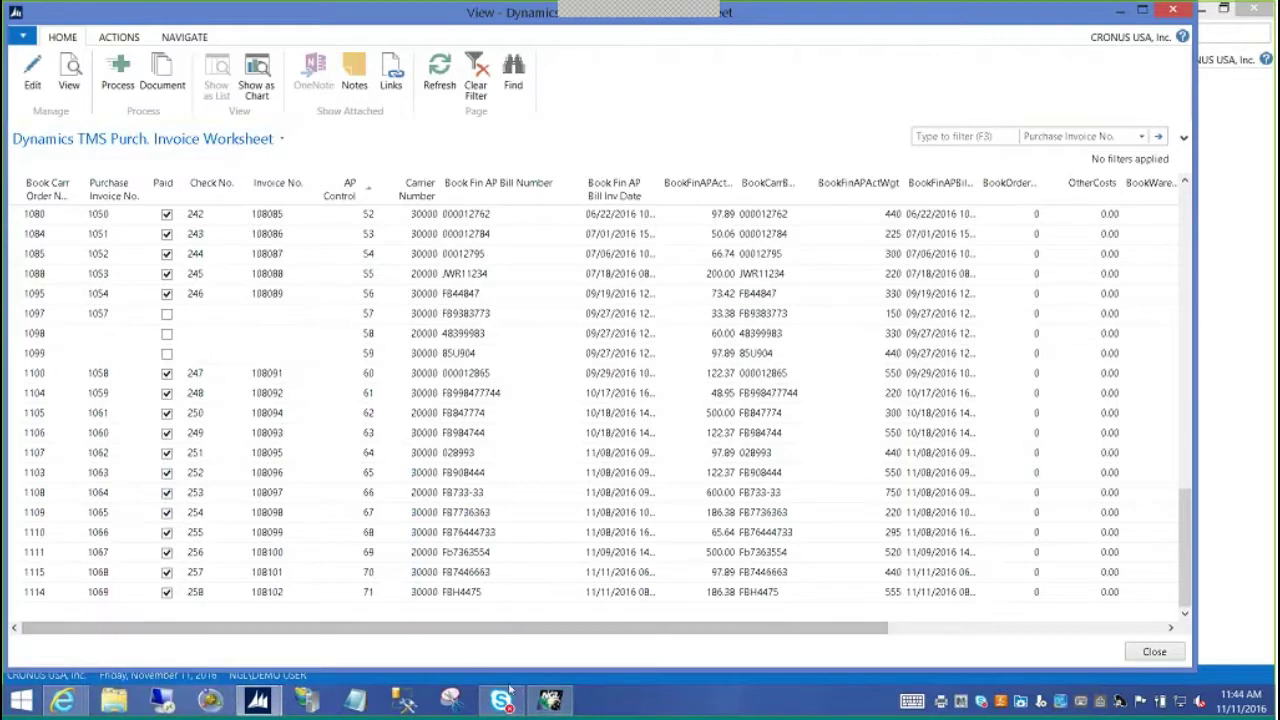
pyautogui.click(549, 700)
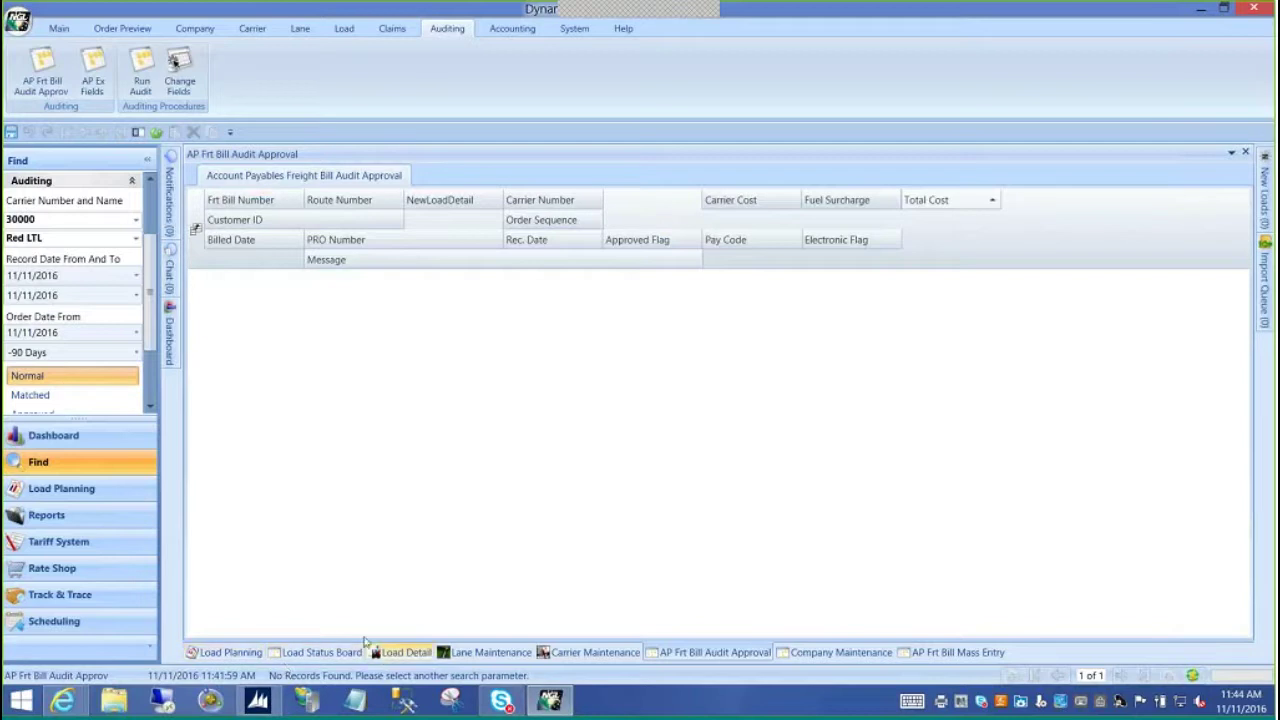
# Retrieve load 1114 in Load Detail and check its Financial tab shows check 258 paying $186.38
pyautogui.click(378, 650)
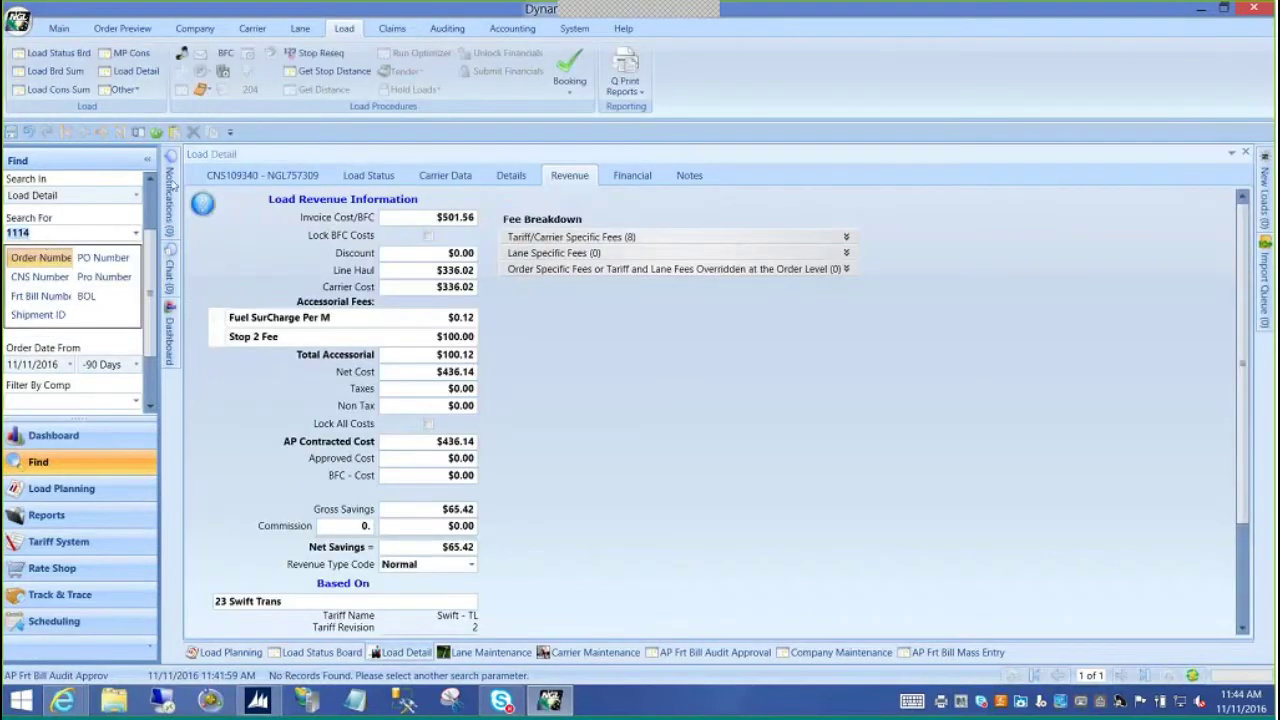
pyautogui.click(240, 175)
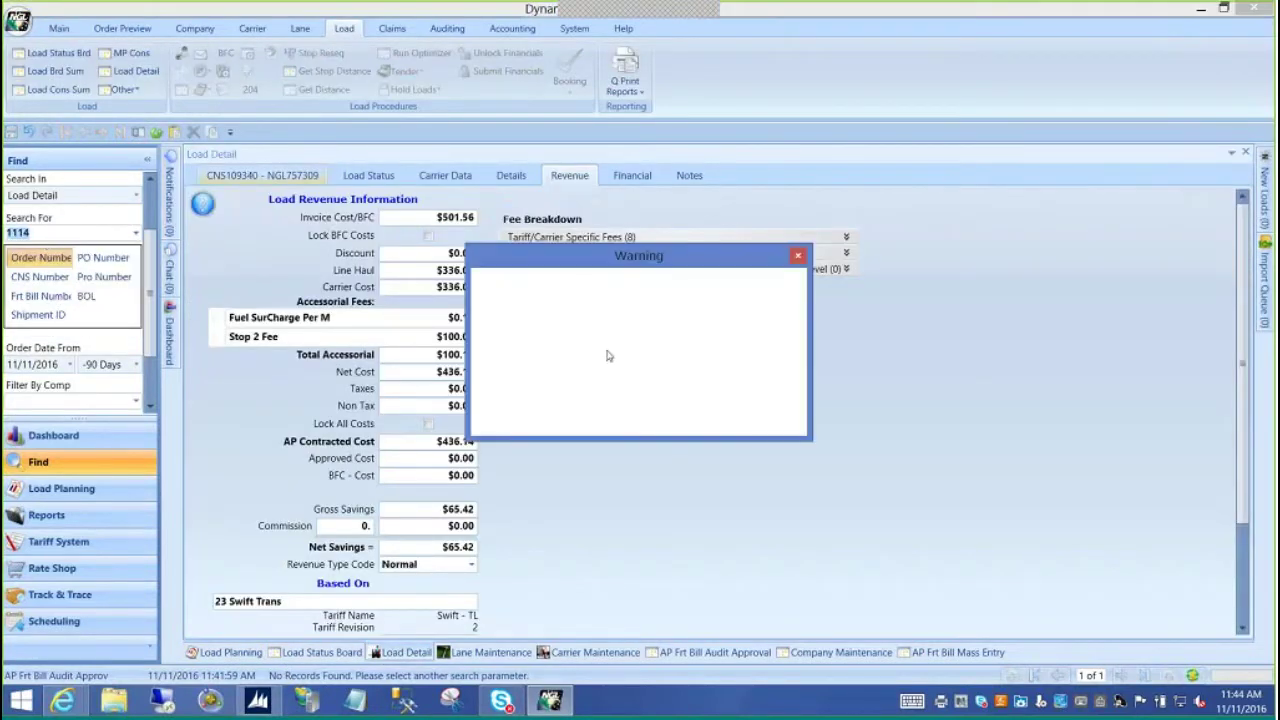
pyautogui.click(757, 400)
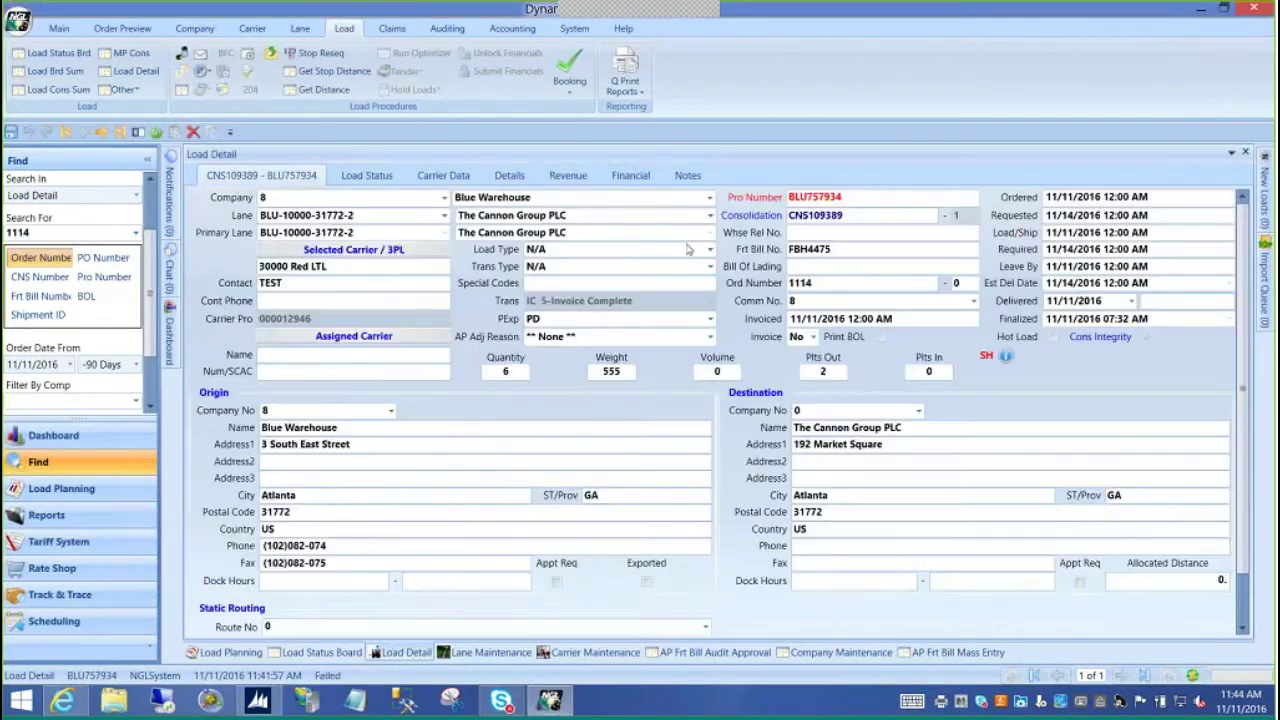
pyautogui.click(648, 179)
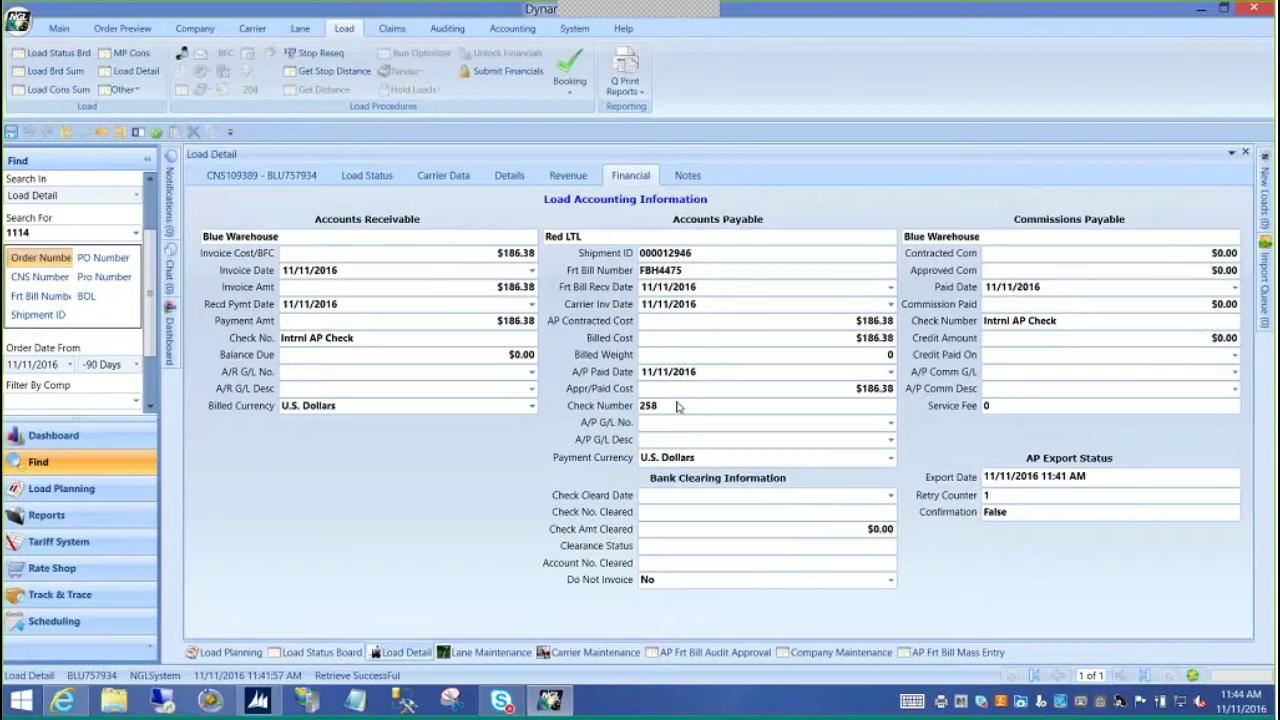
pyautogui.click(302, 180)
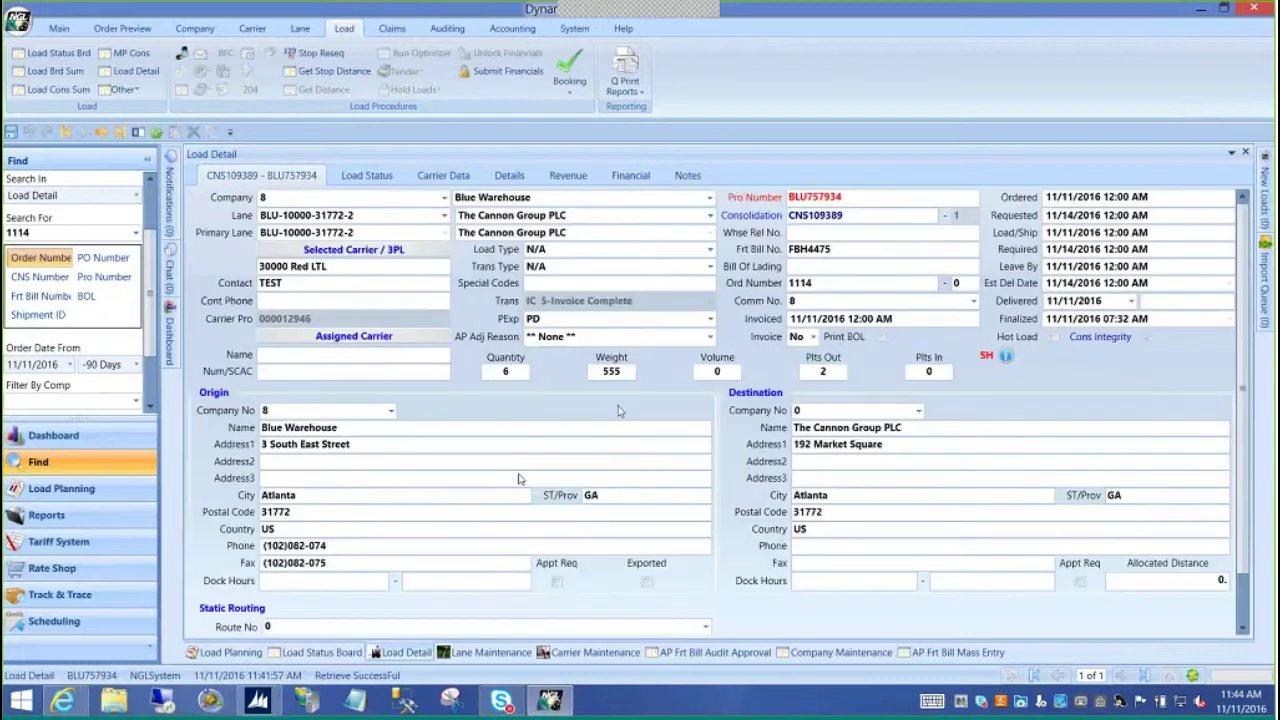